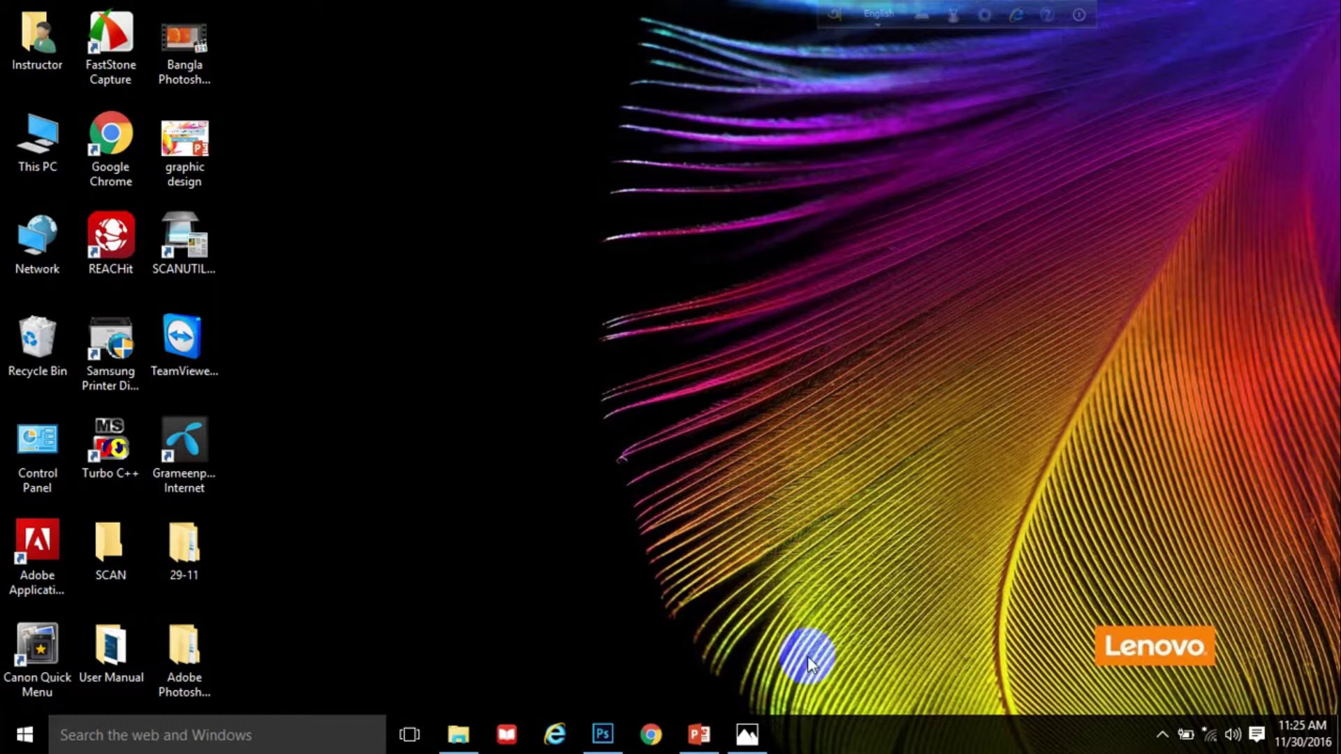
Open the freckled white-haired woman's portrait in Windows Photos.
left_click(751, 731)
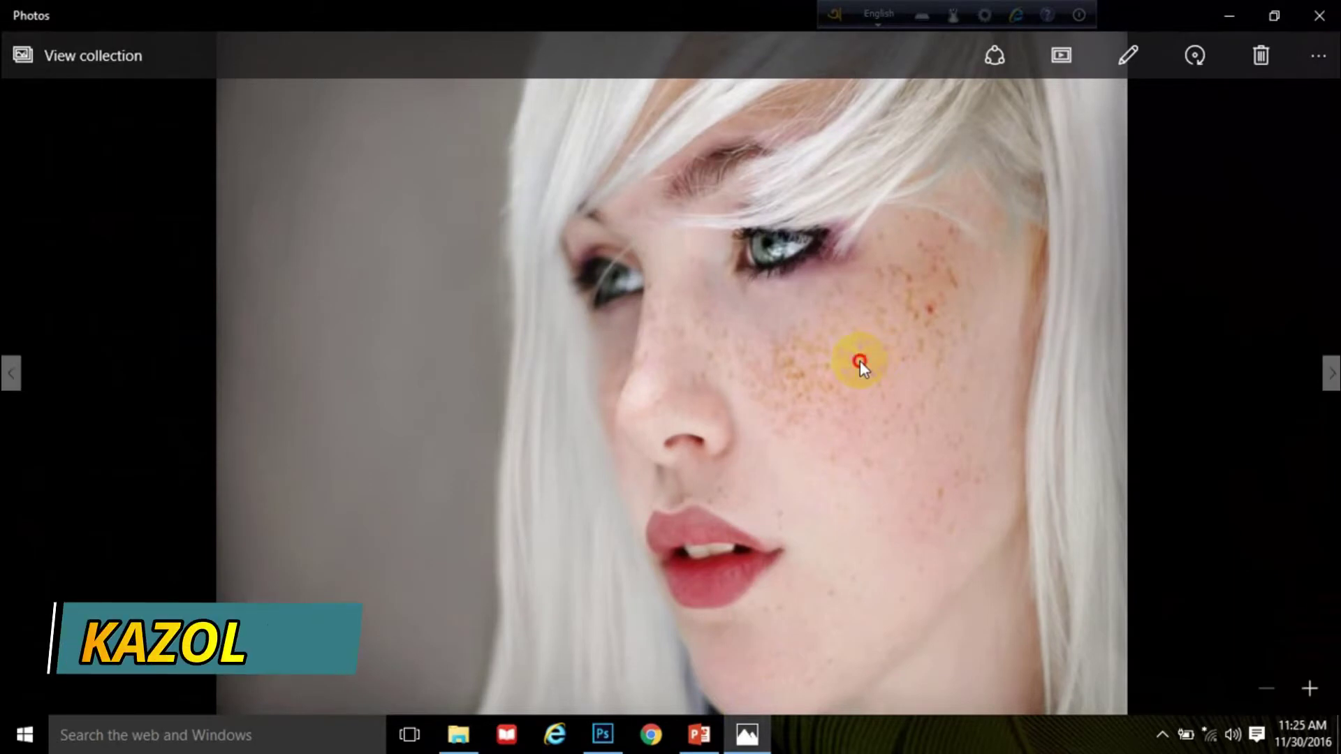
Zoom in and pan over the freckled eye, cheek, nose and lips, then close the viewer.
scroll(860, 360, "up", 2)
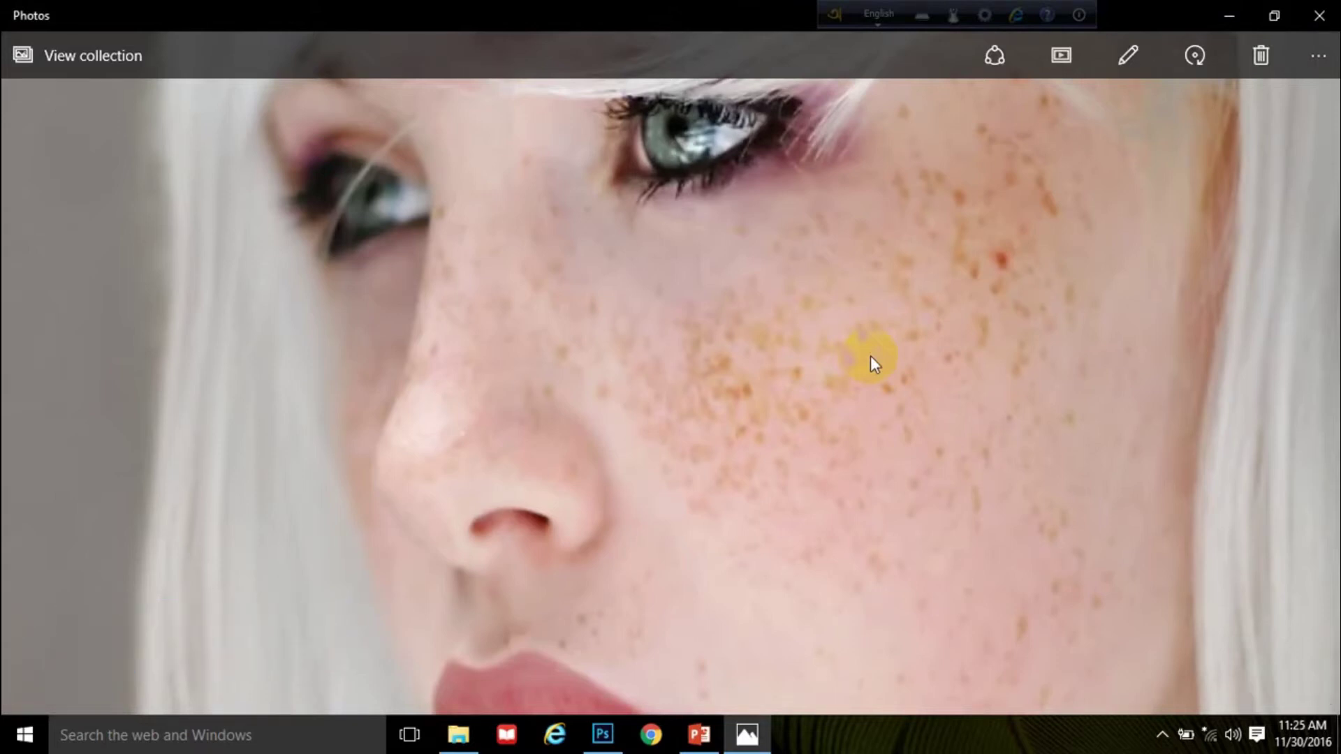
left_click_drag(984, 192, 814, 534)
mouse_move(552, 258)
left_mouse_down()
mouse_move(831, 470)
mouse_move(509, 299)
mouse_move(463, 179)
left_mouse_up()
left_click_drag(922, 533, 714, 215)
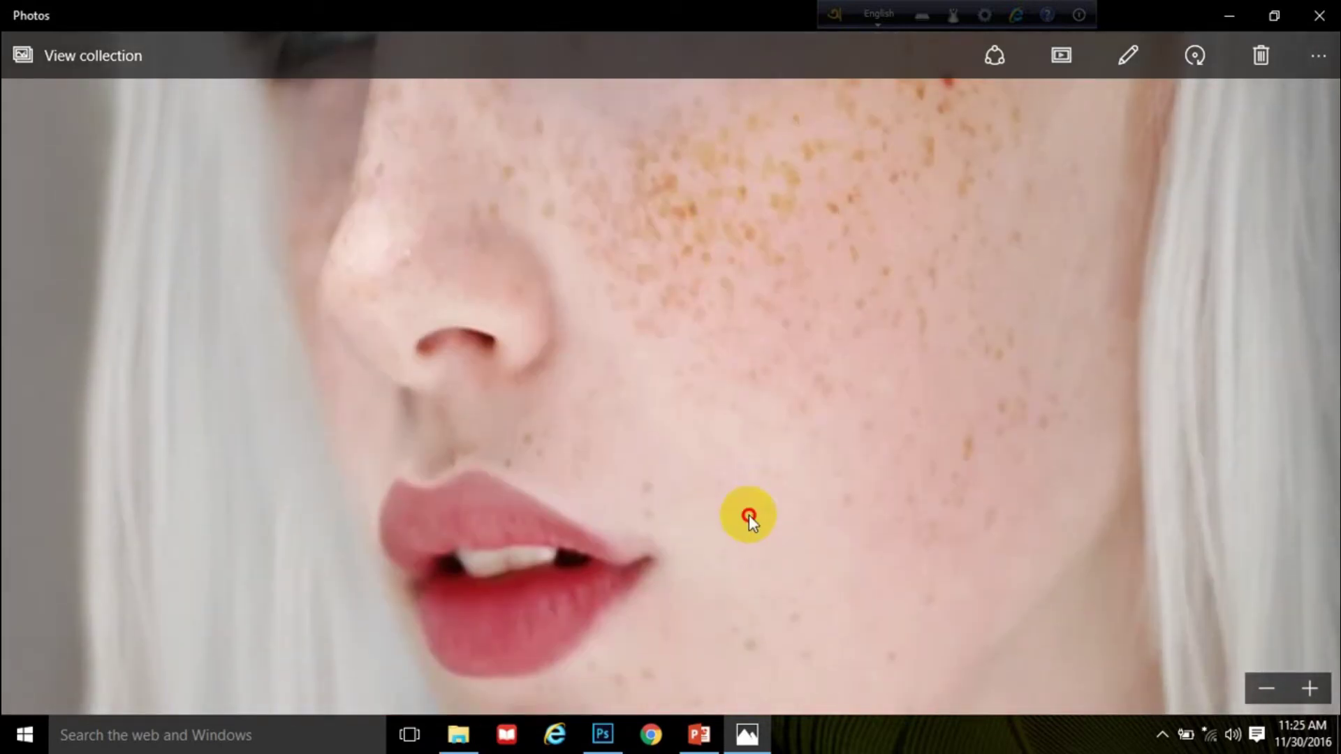
left_click_drag(749, 514, 799, 309)
left_click_drag(703, 517, 659, 342)
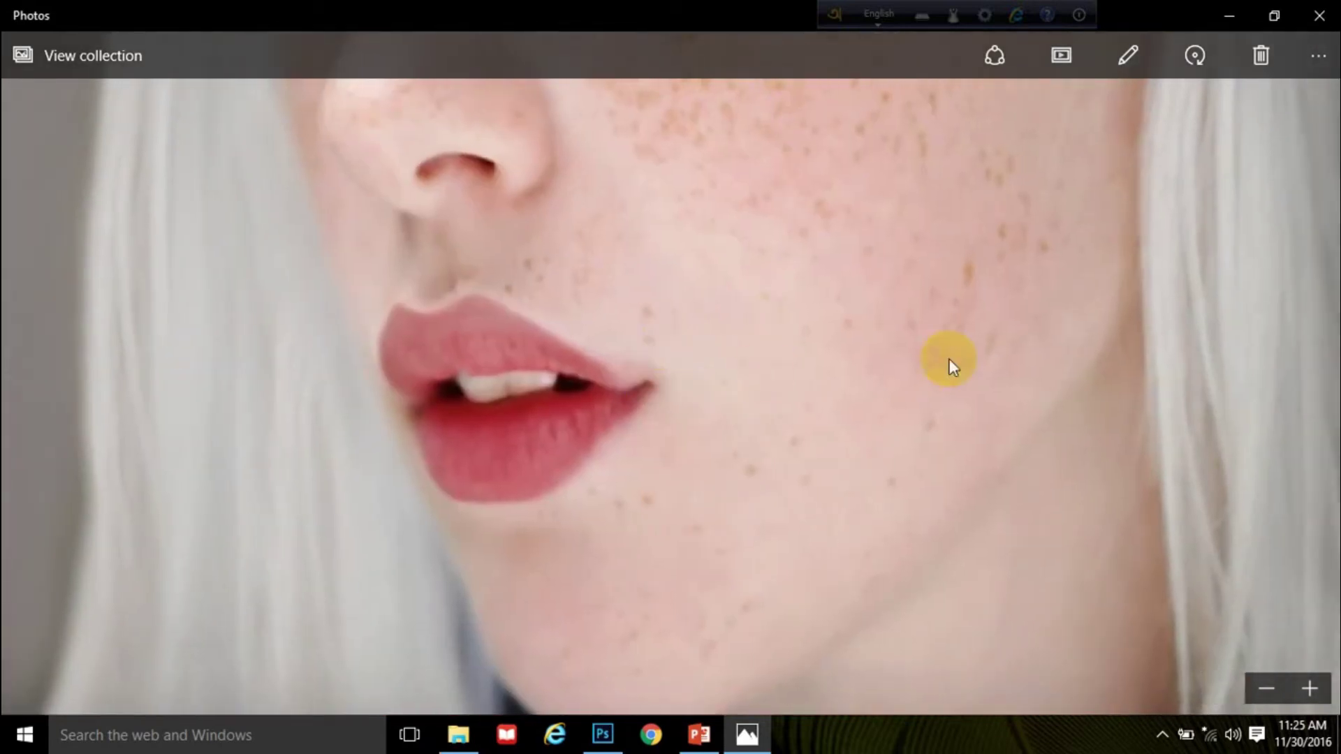
left_click(1319, 15)
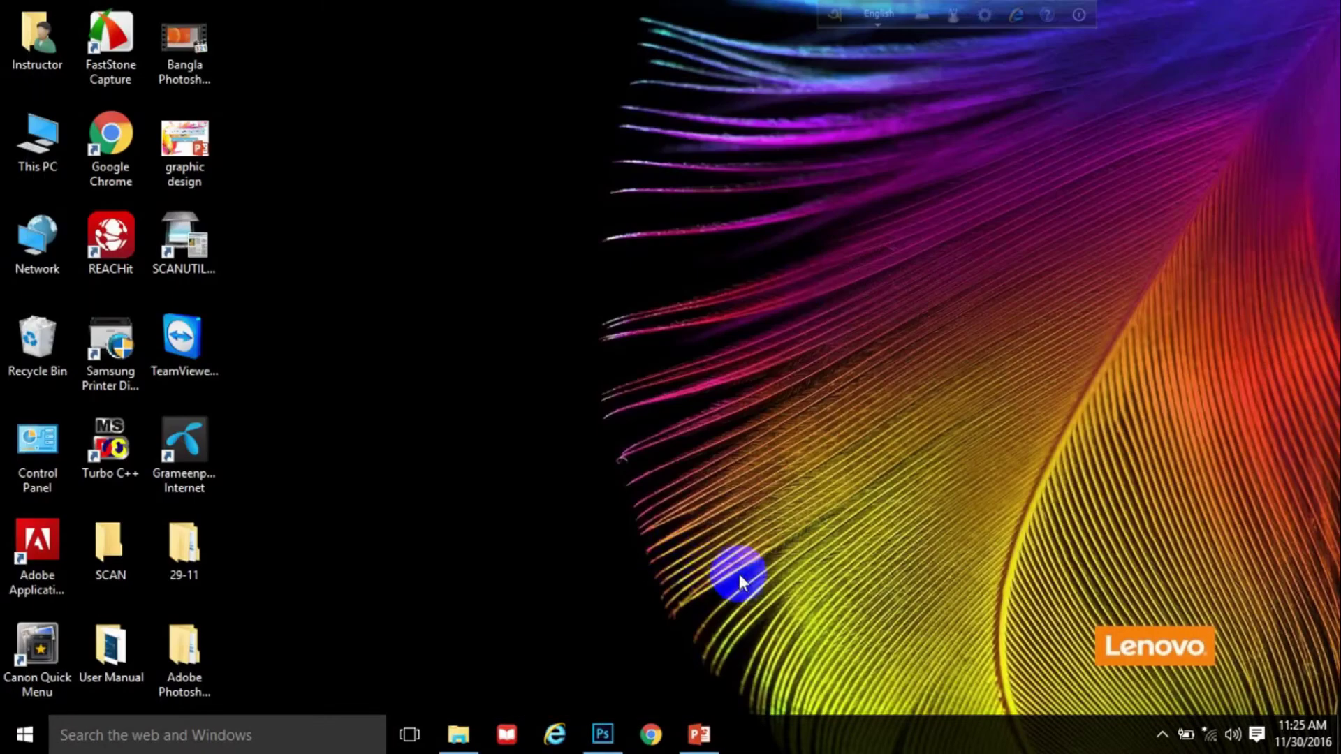
Open Face (1).jpg in Photoshop from the image folder.
left_click(600, 733)
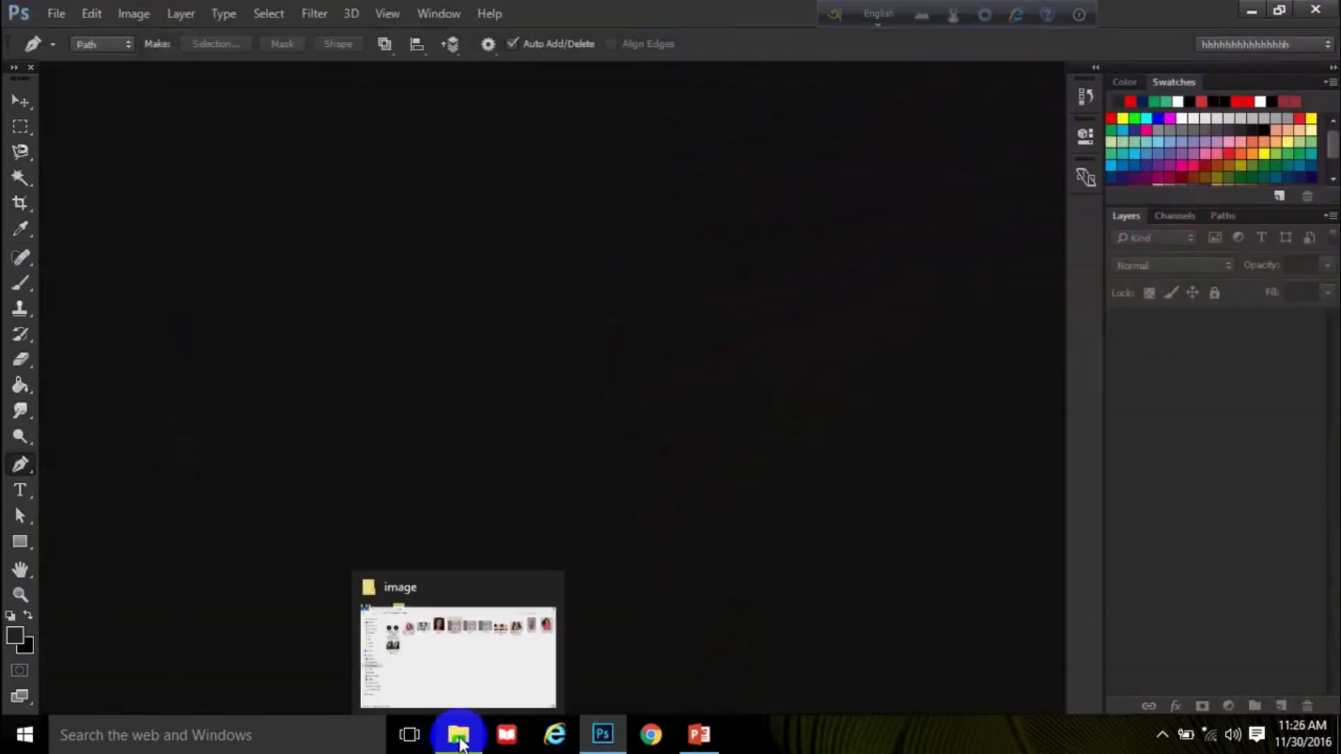
left_click(458, 734)
mouse_move(635, 143)
left_mouse_down()
mouse_move(604, 746)
mouse_move(608, 498)
left_mouse_up()
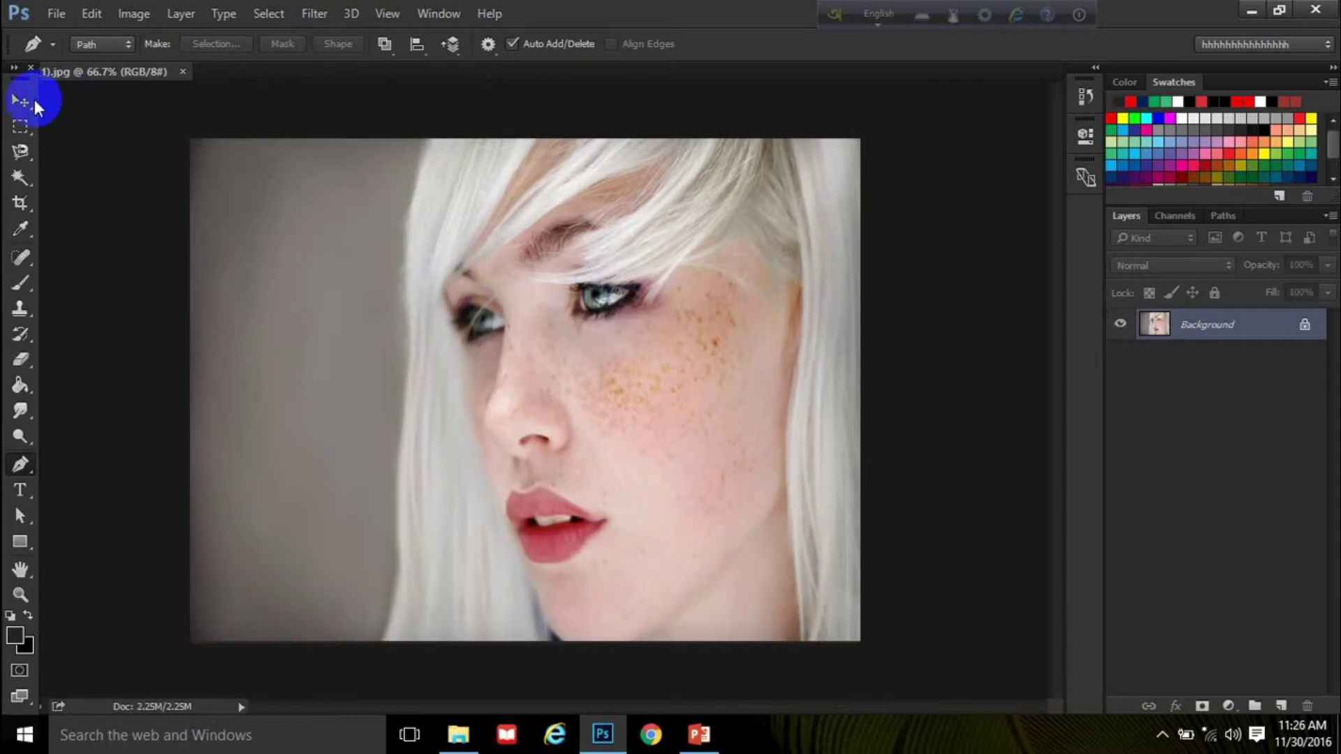
Dock the floating Tools panel and duplicate the Background layer.
left_click(21, 102)
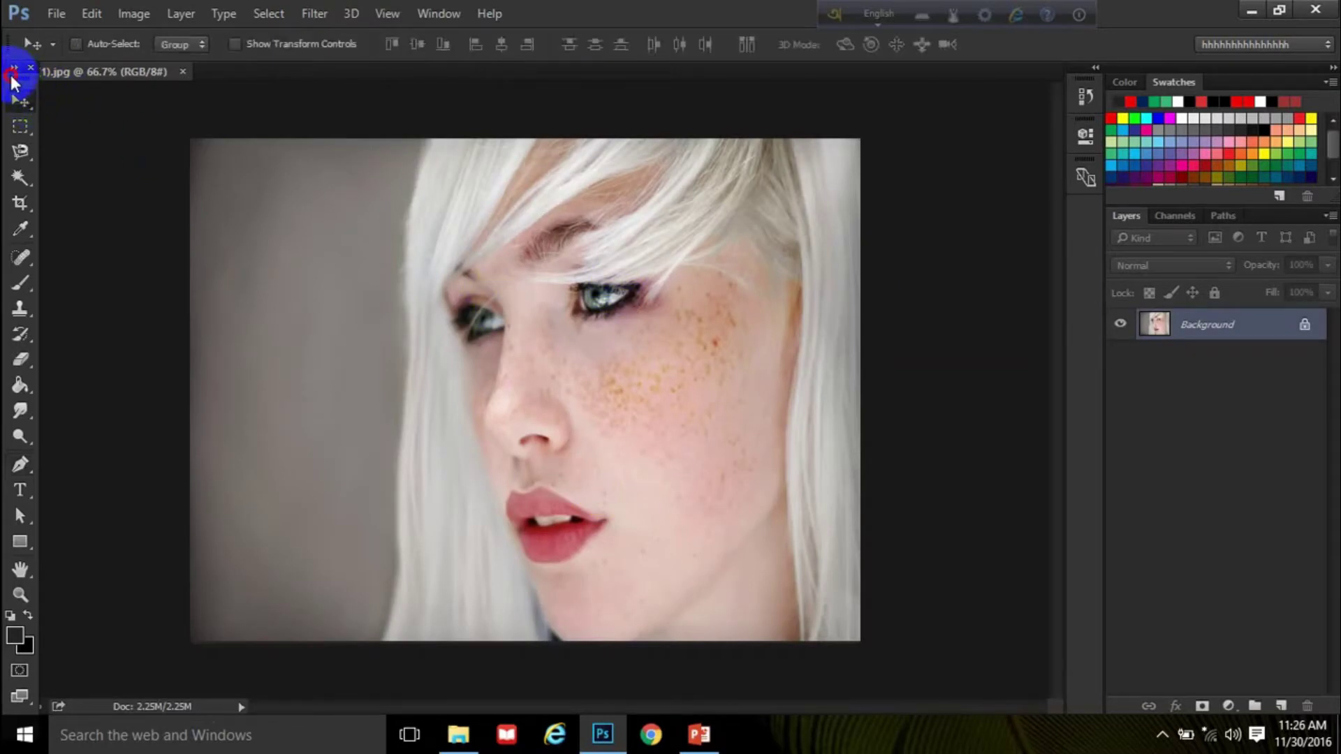
left_click_drag(13, 82, 11, 125)
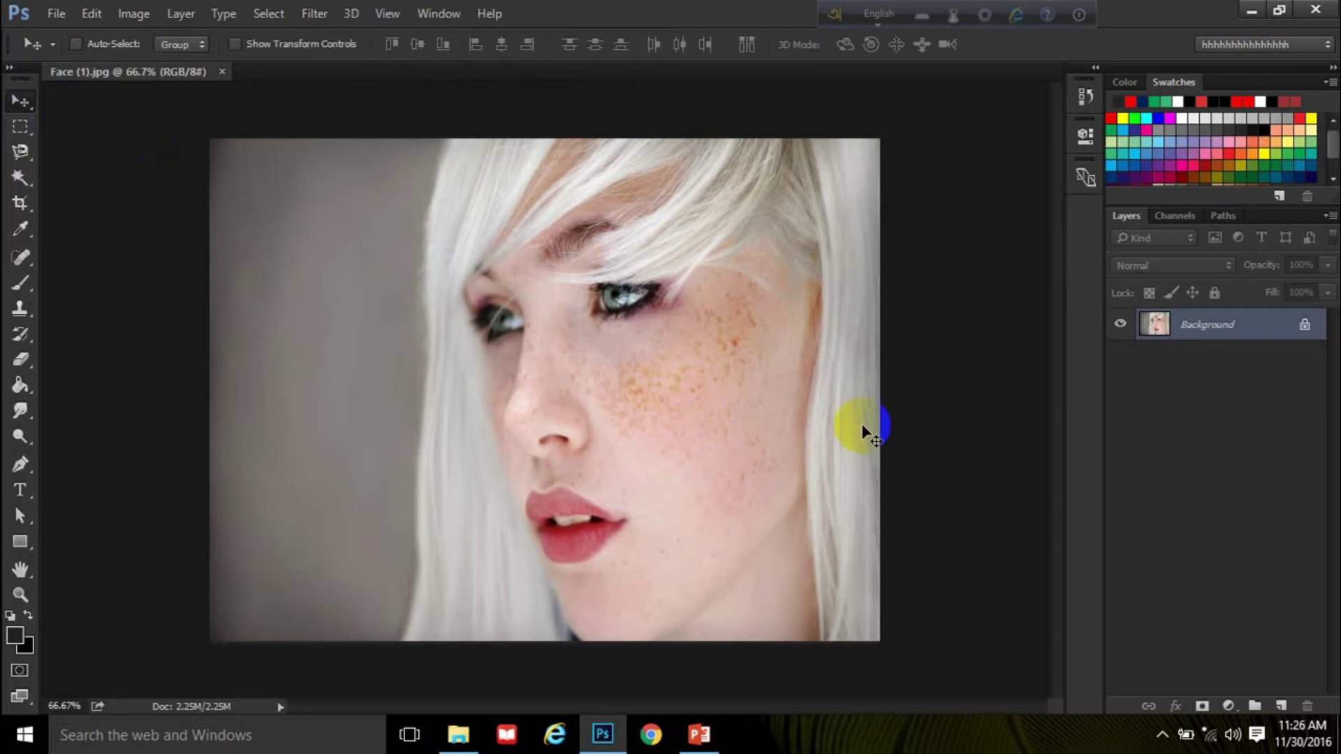
left_click_drag(1252, 336, 1283, 711)
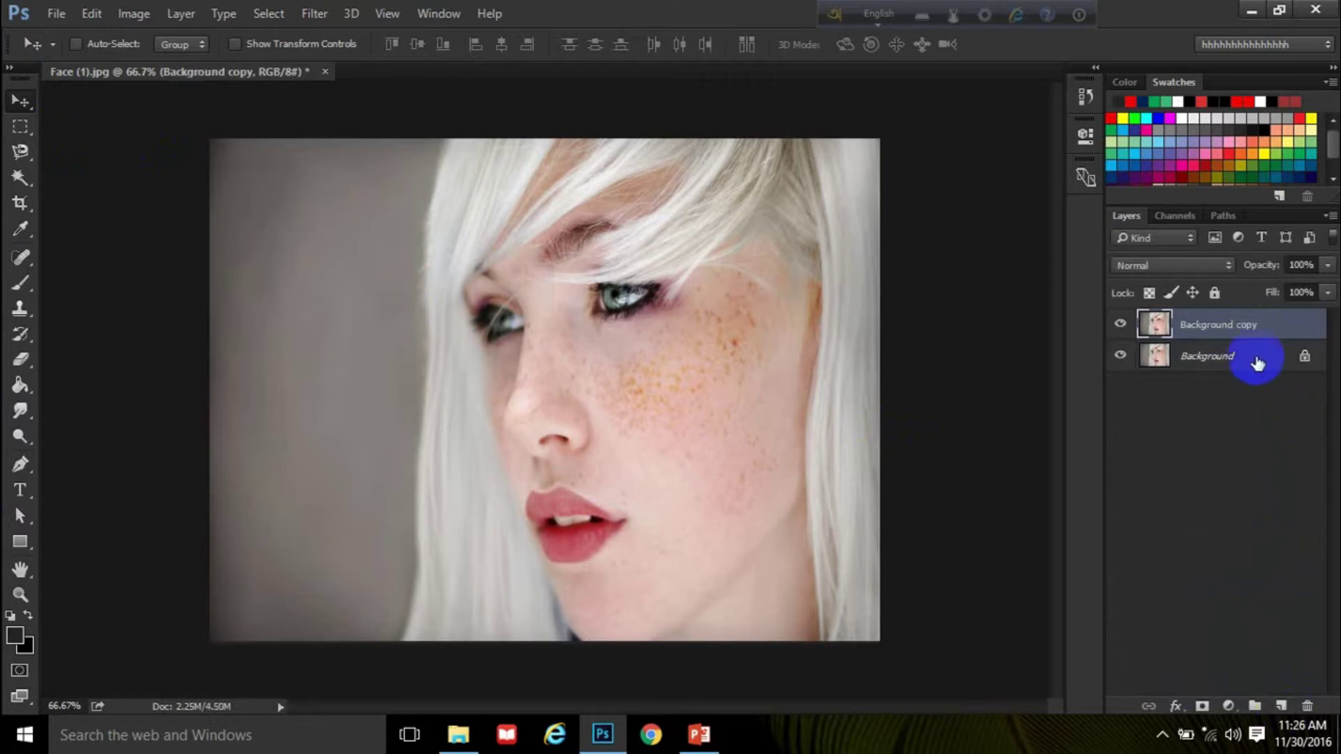
Rename the Background copy layer to 'Work' and select the Pen tool.
left_click(1227, 337)
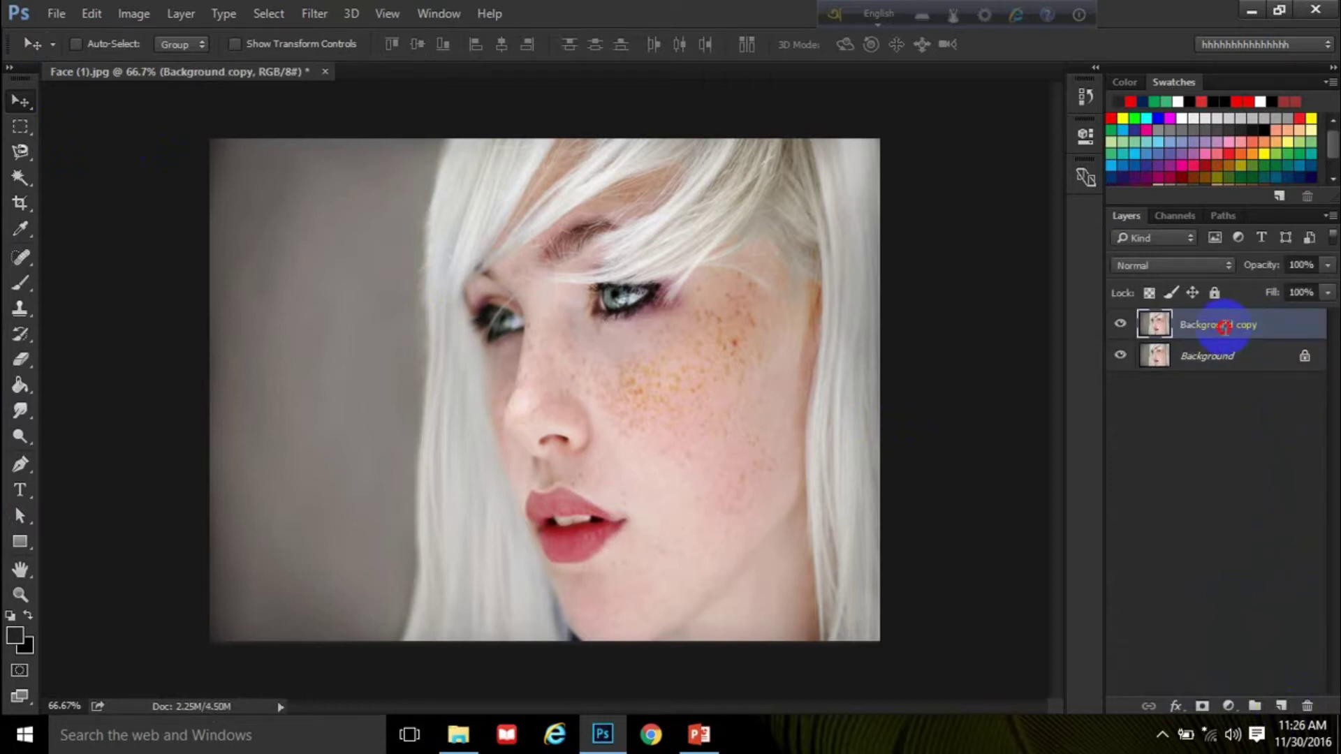
double_click(1223, 325)
type("Work")
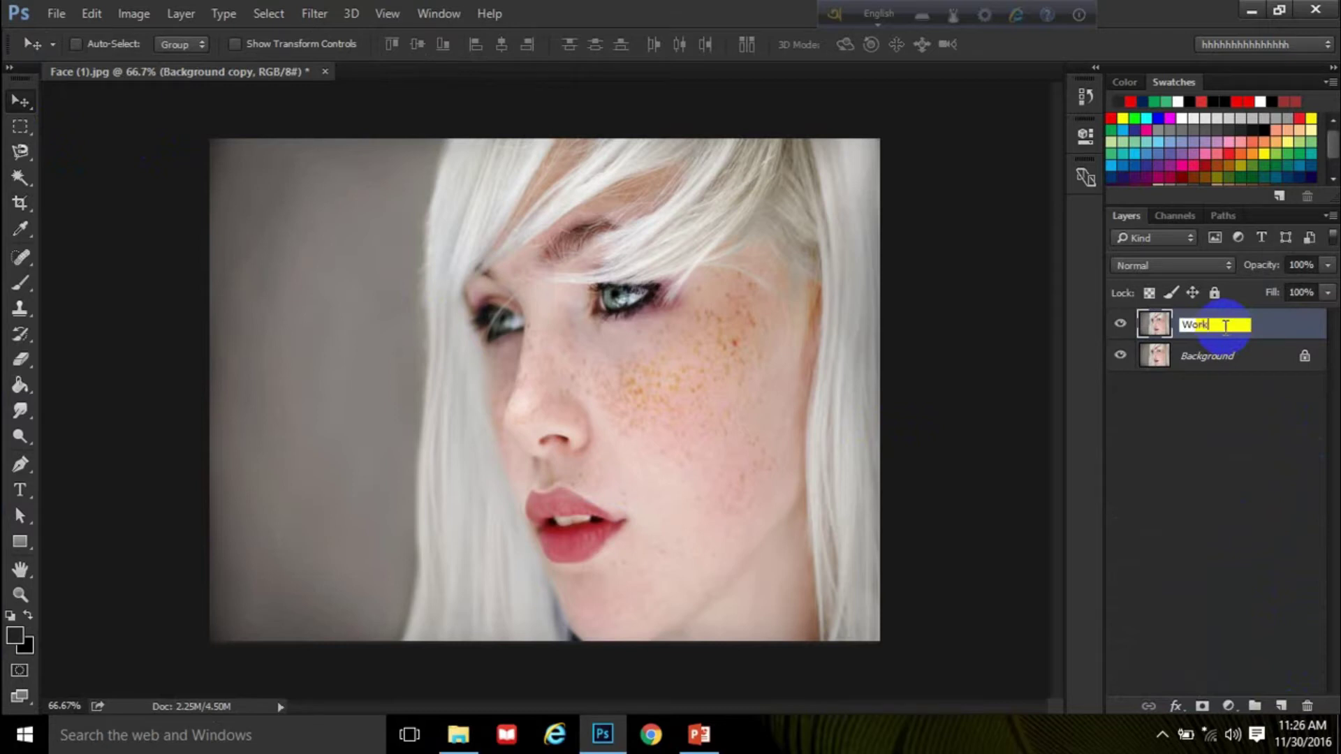
key("Return")
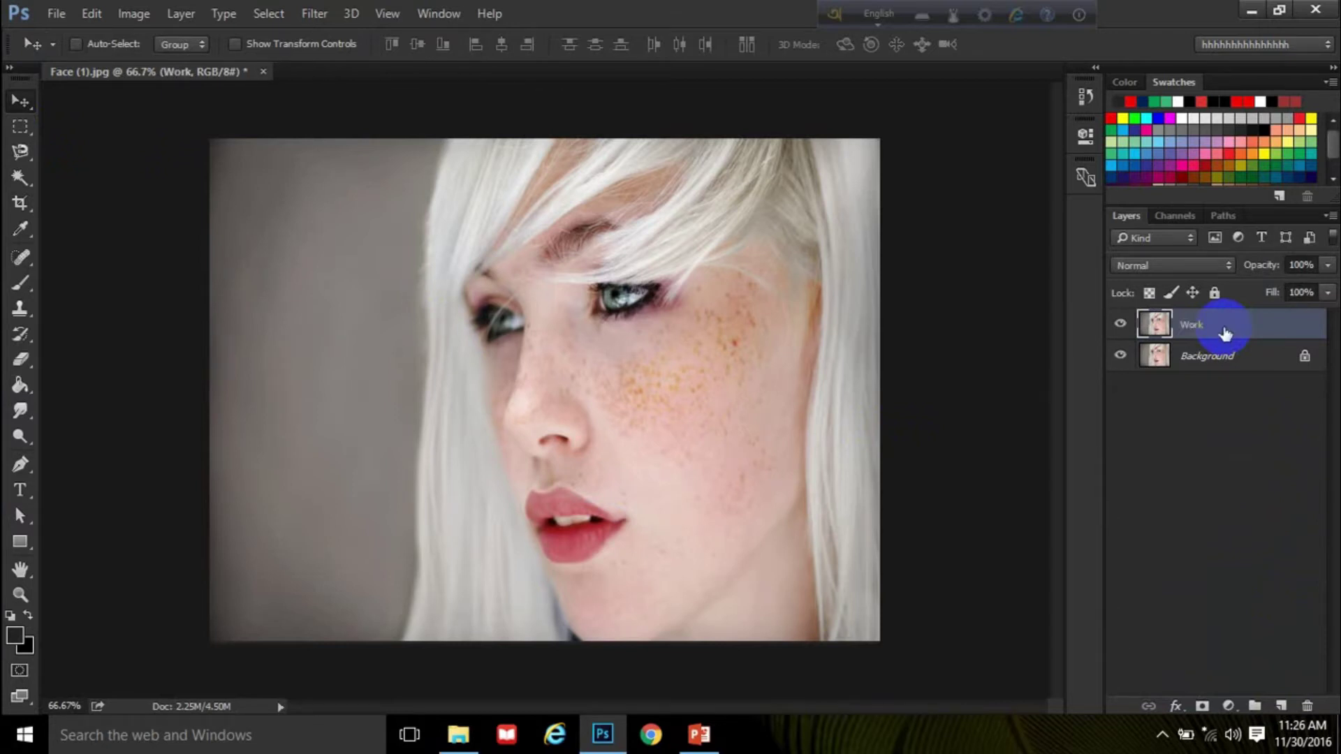
left_click(517, 127)
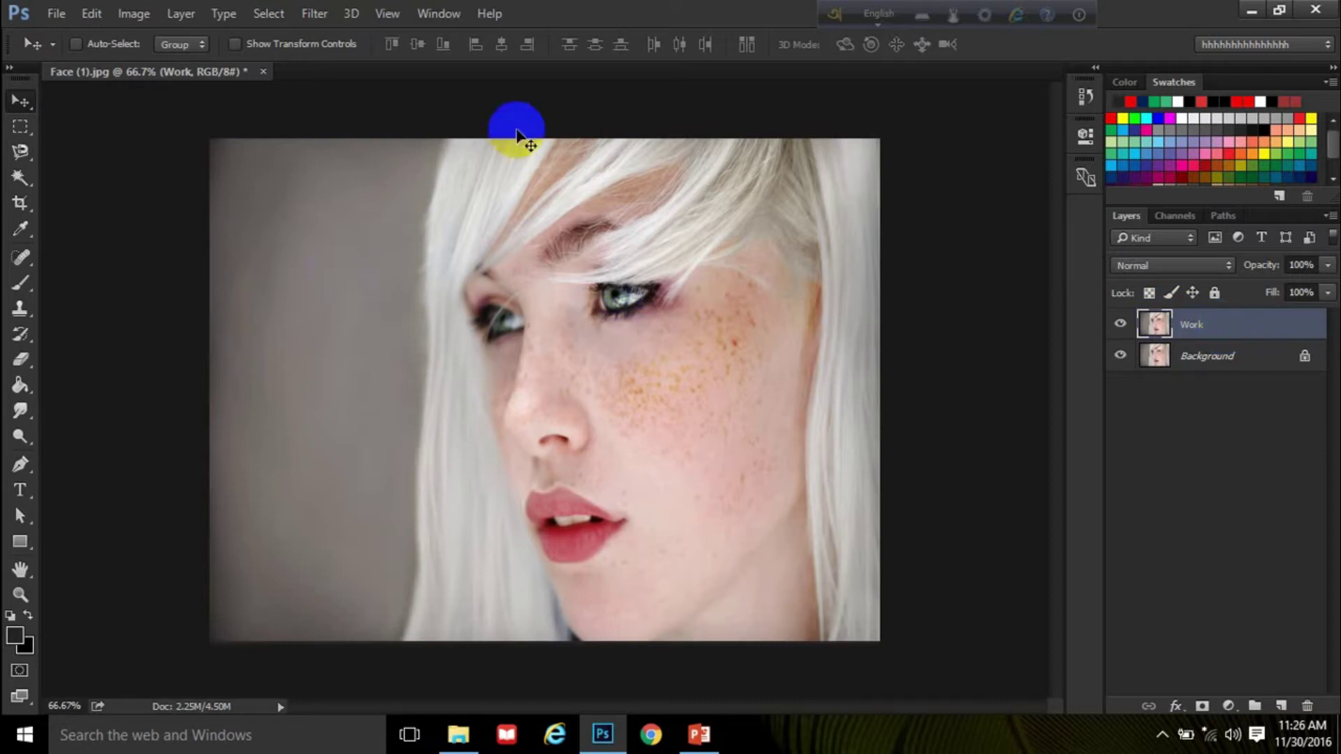
left_click(468, 313)
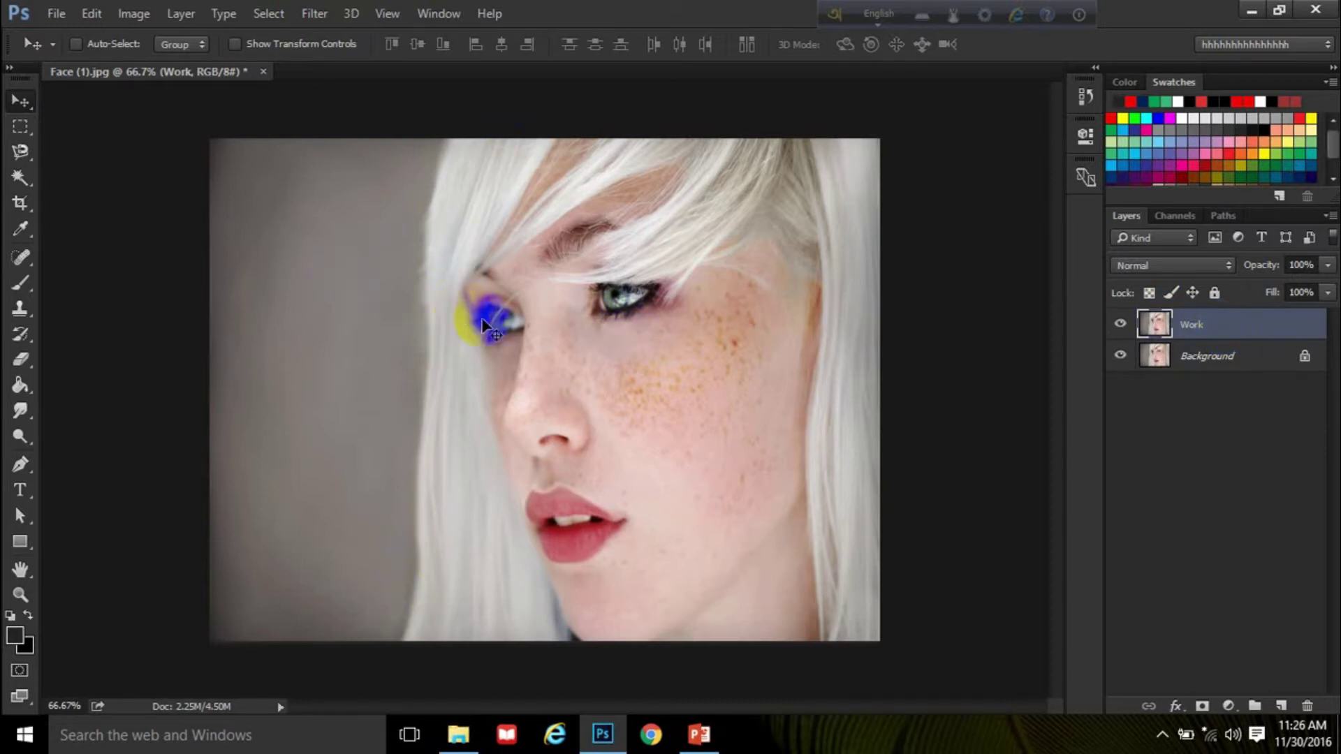
left_click(1088, 370)
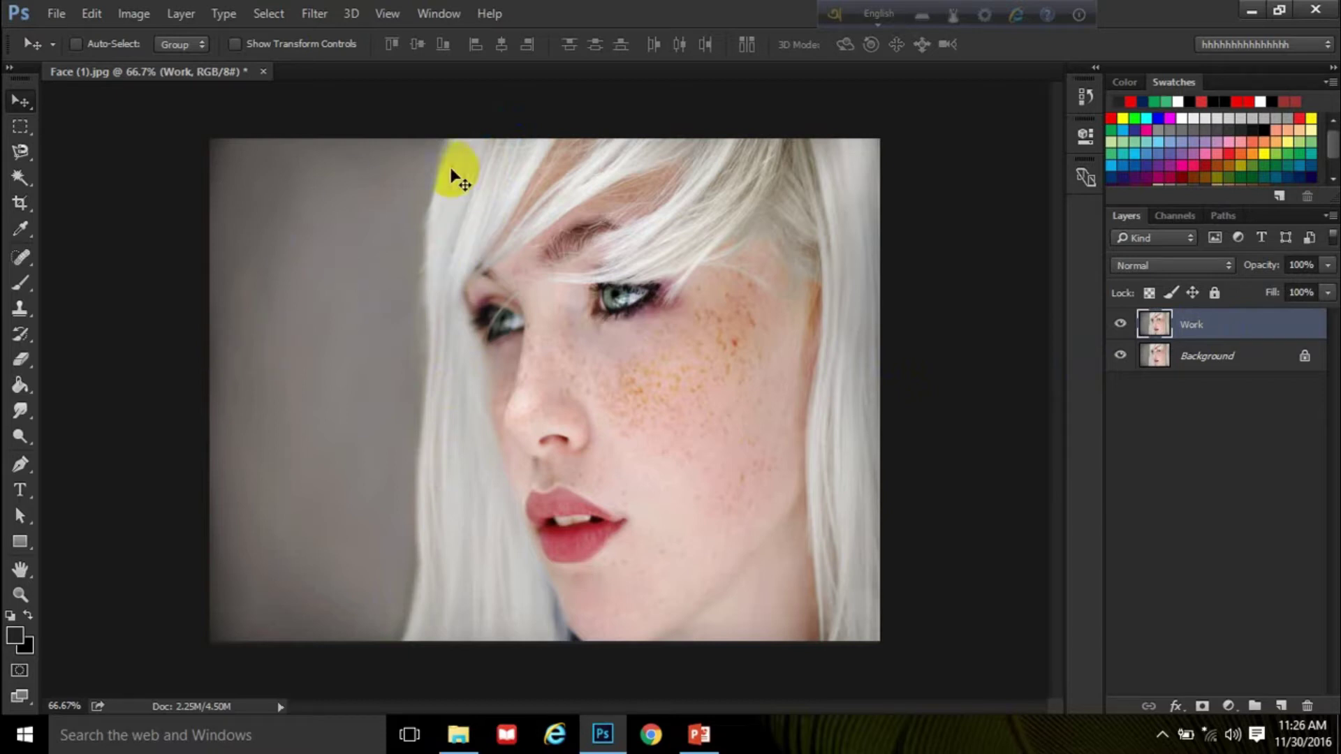
left_click(21, 463)
Trace a Pen path from the top of the hair down its outer edge to the photo's bottom.
left_click(453, 140)
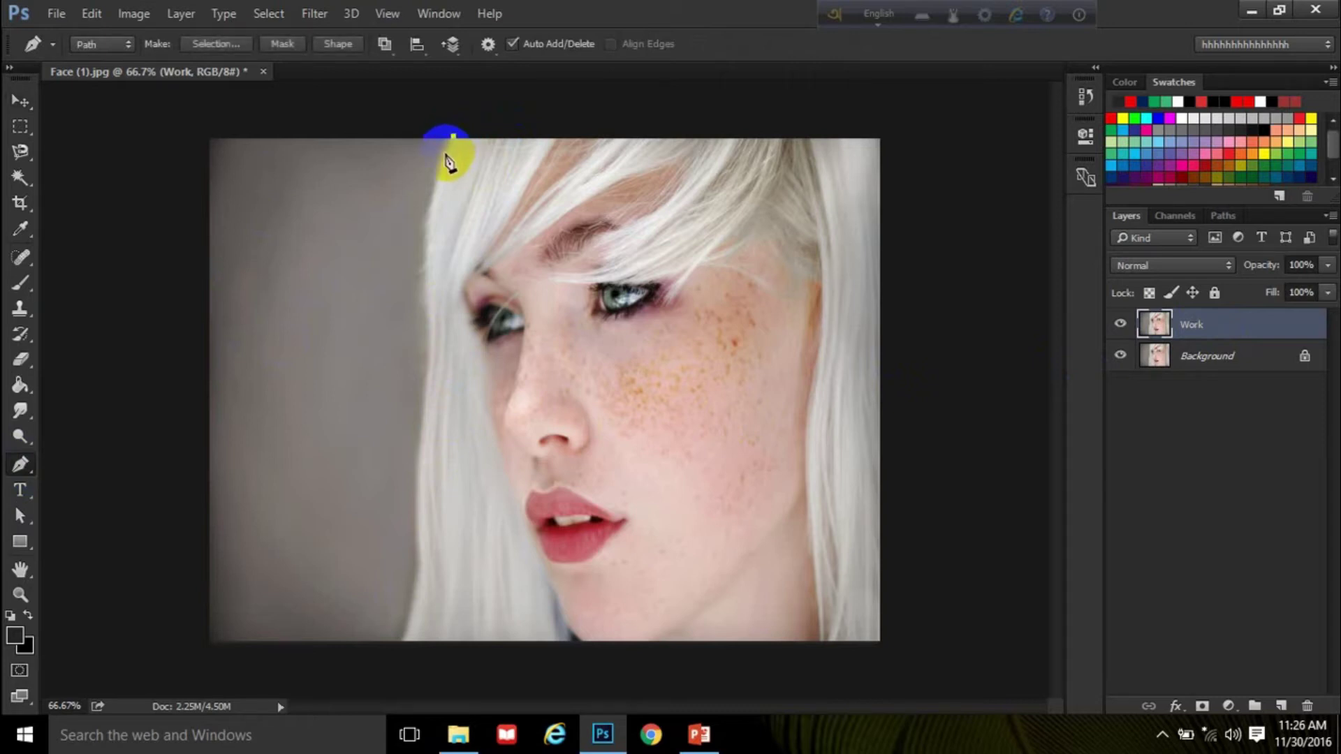
left_click(441, 165)
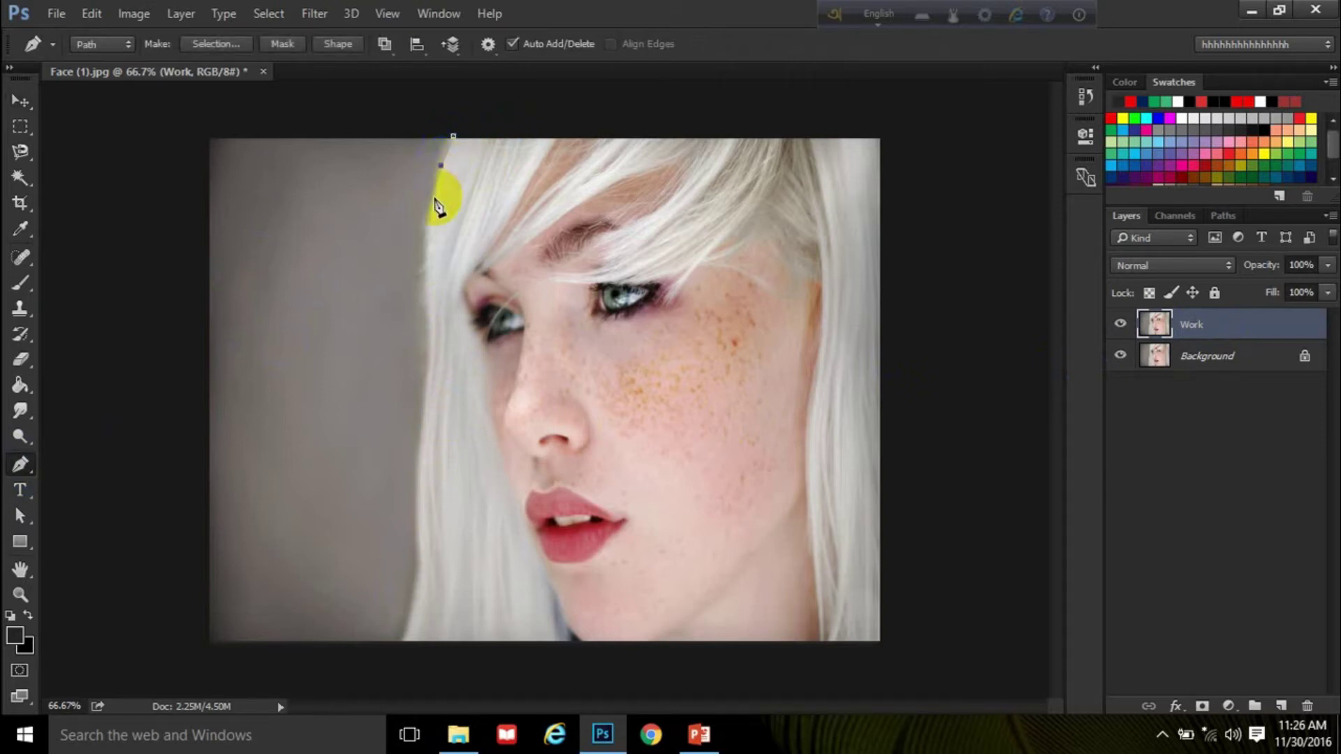
left_click(430, 201)
left_click(426, 225)
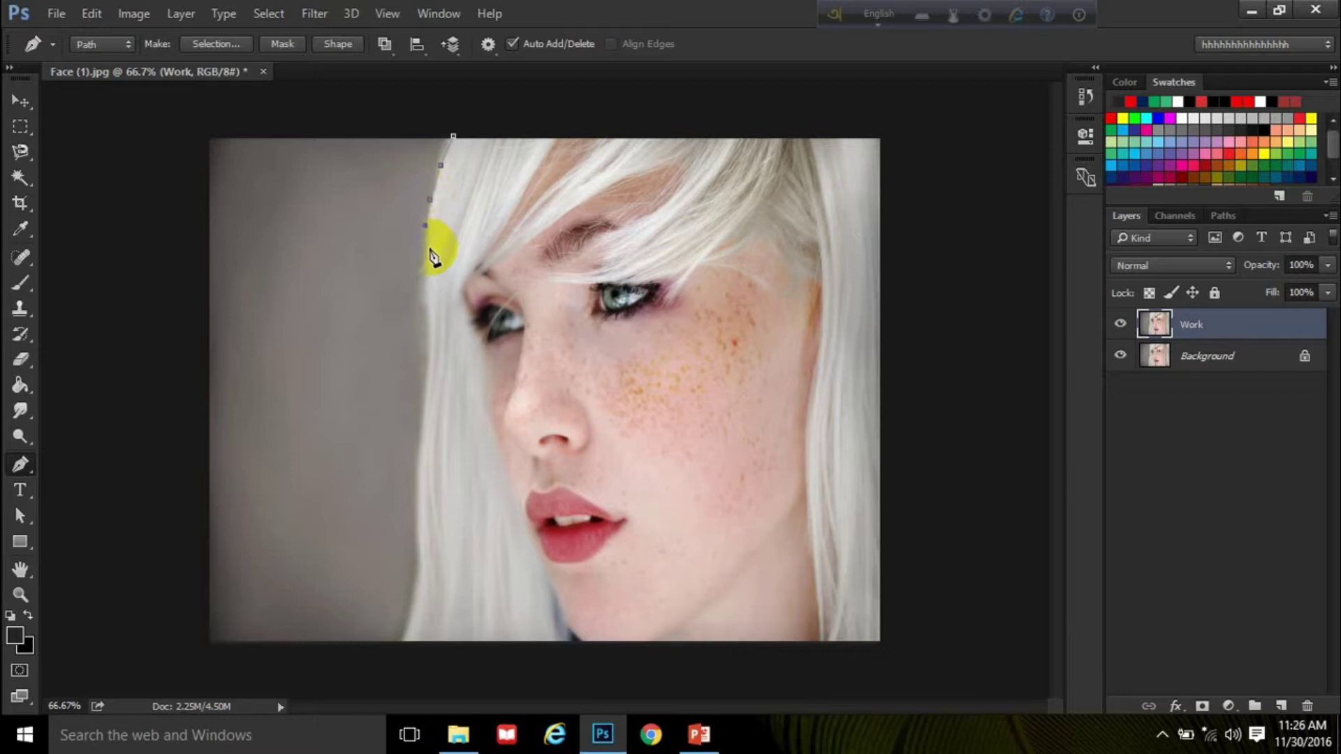
left_click(426, 251)
left_click(423, 280)
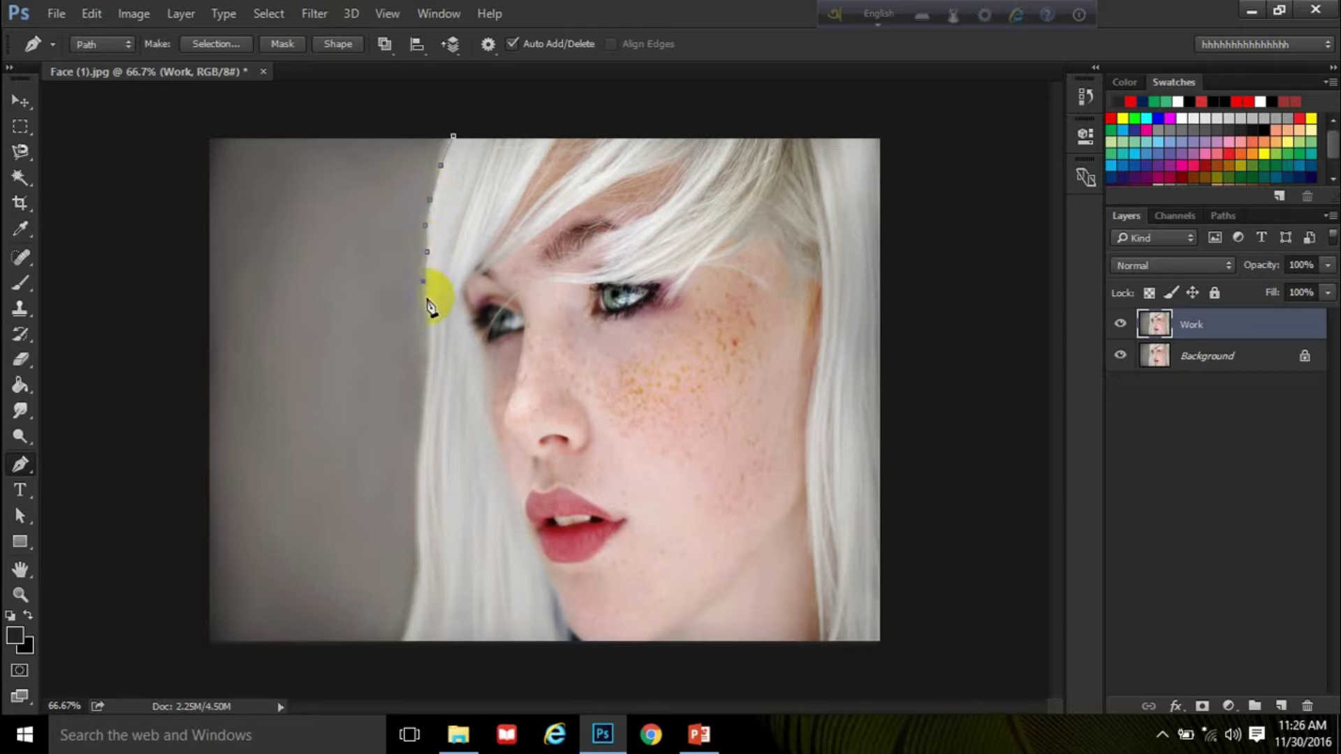
left_click(425, 395)
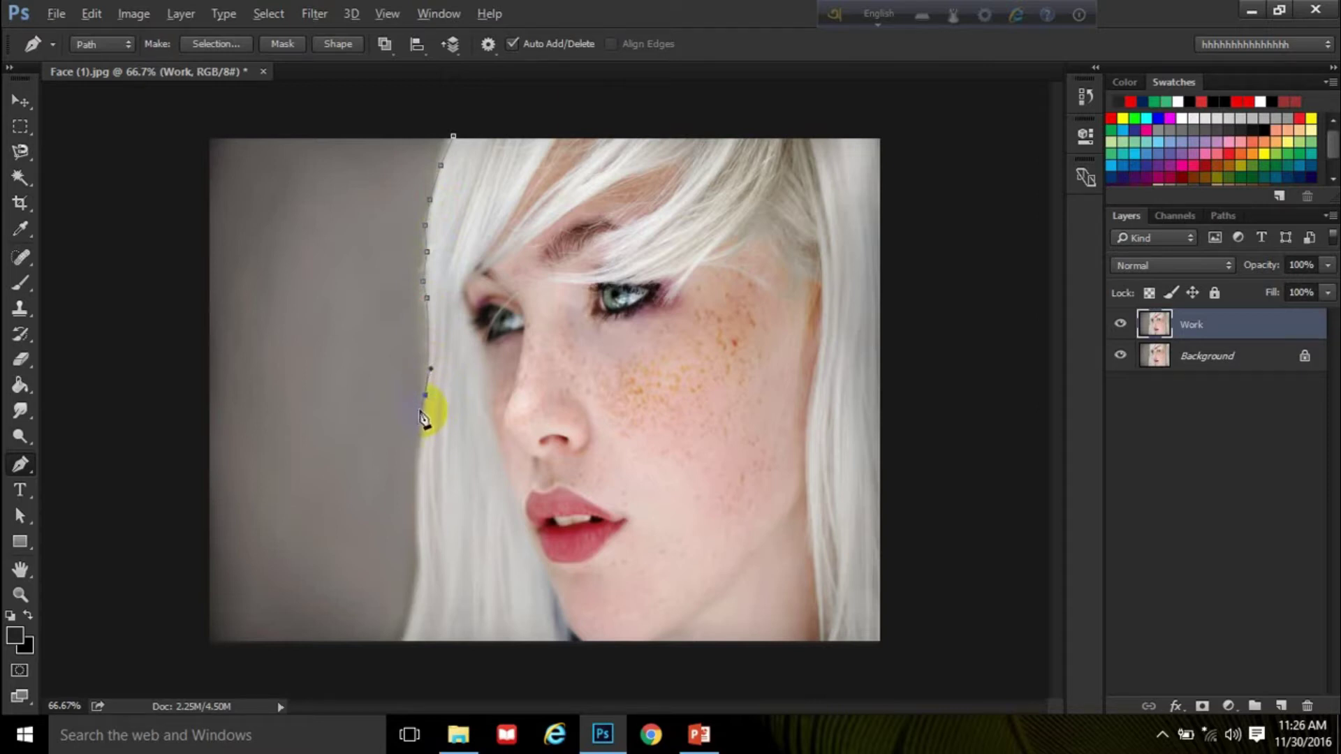
left_click_drag(415, 500, 420, 524)
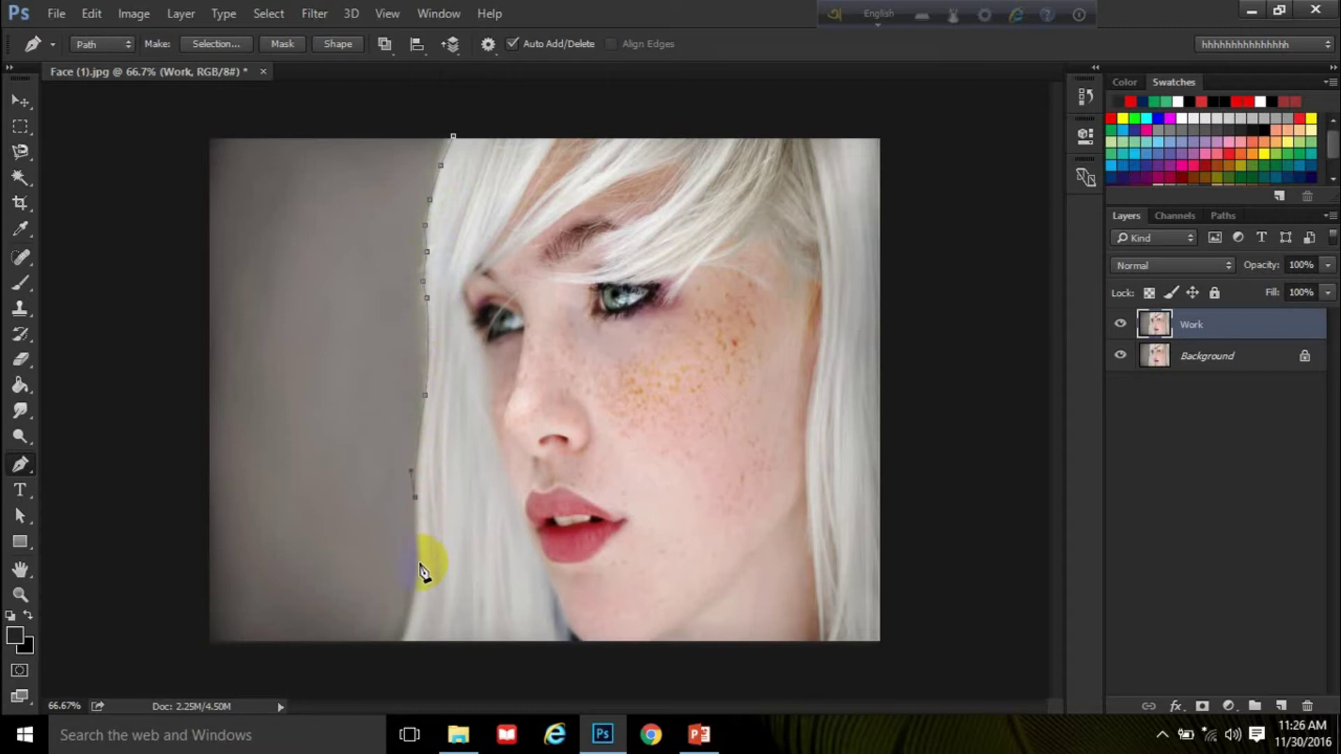
mouse_move(412, 600)
left_mouse_down()
mouse_move(375, 676)
mouse_move(389, 644)
left_mouse_up()
Carry the path around the canvas's left side and top, closing it at the start point.
left_click(195, 662)
left_click(162, 491)
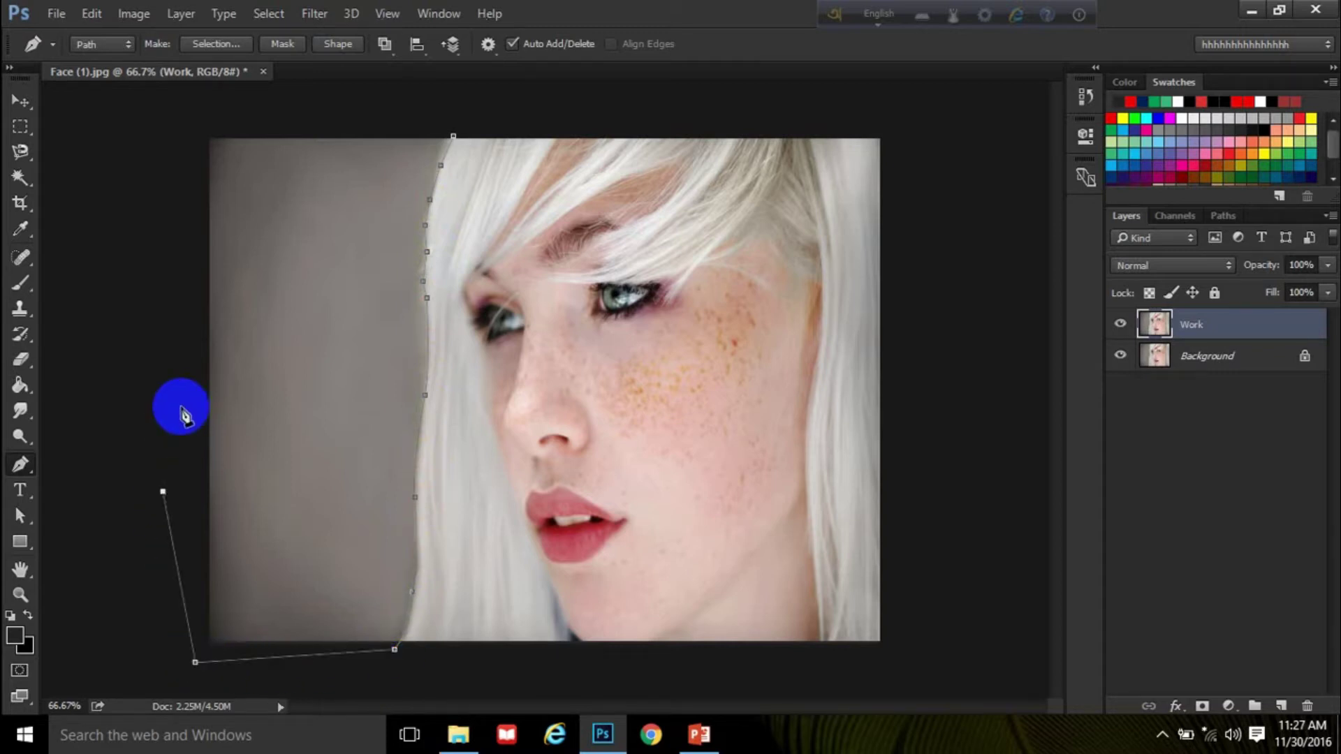
left_click(178, 324)
left_click(180, 145)
left_click(202, 116)
left_click(336, 122)
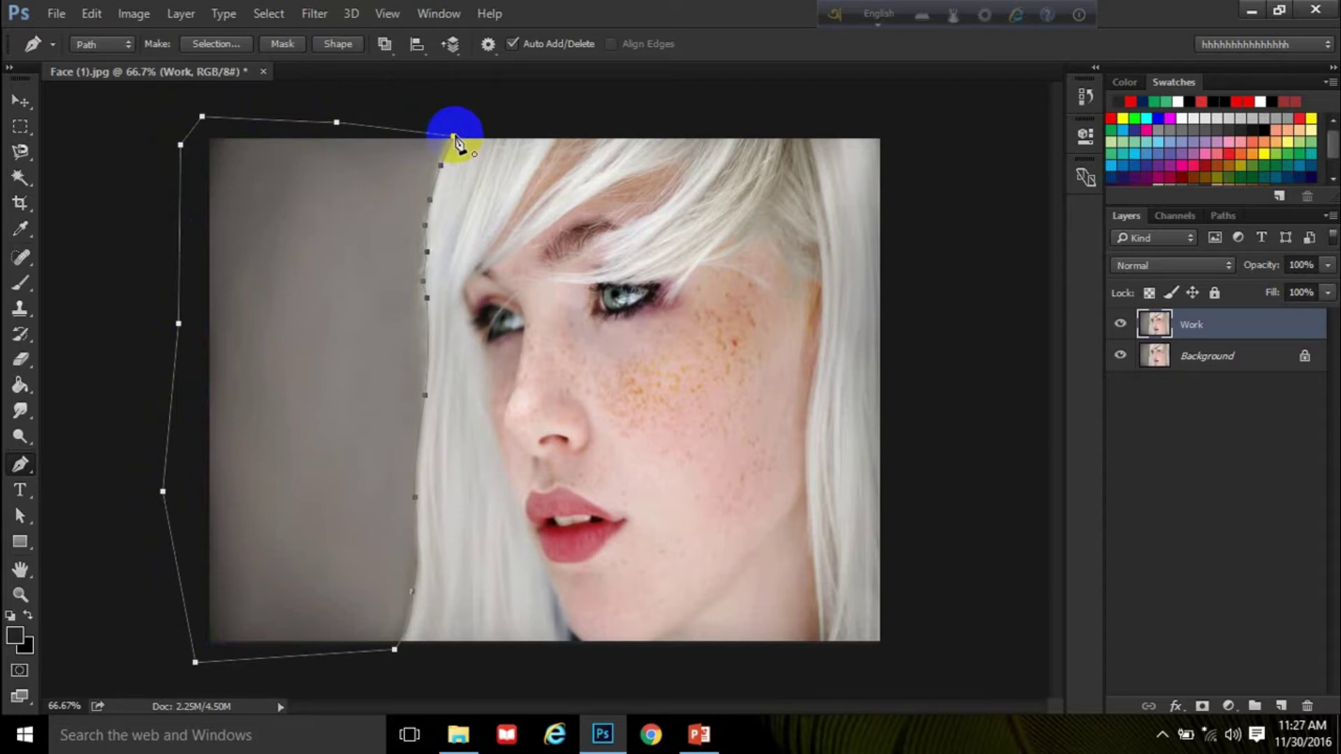
left_click(453, 136)
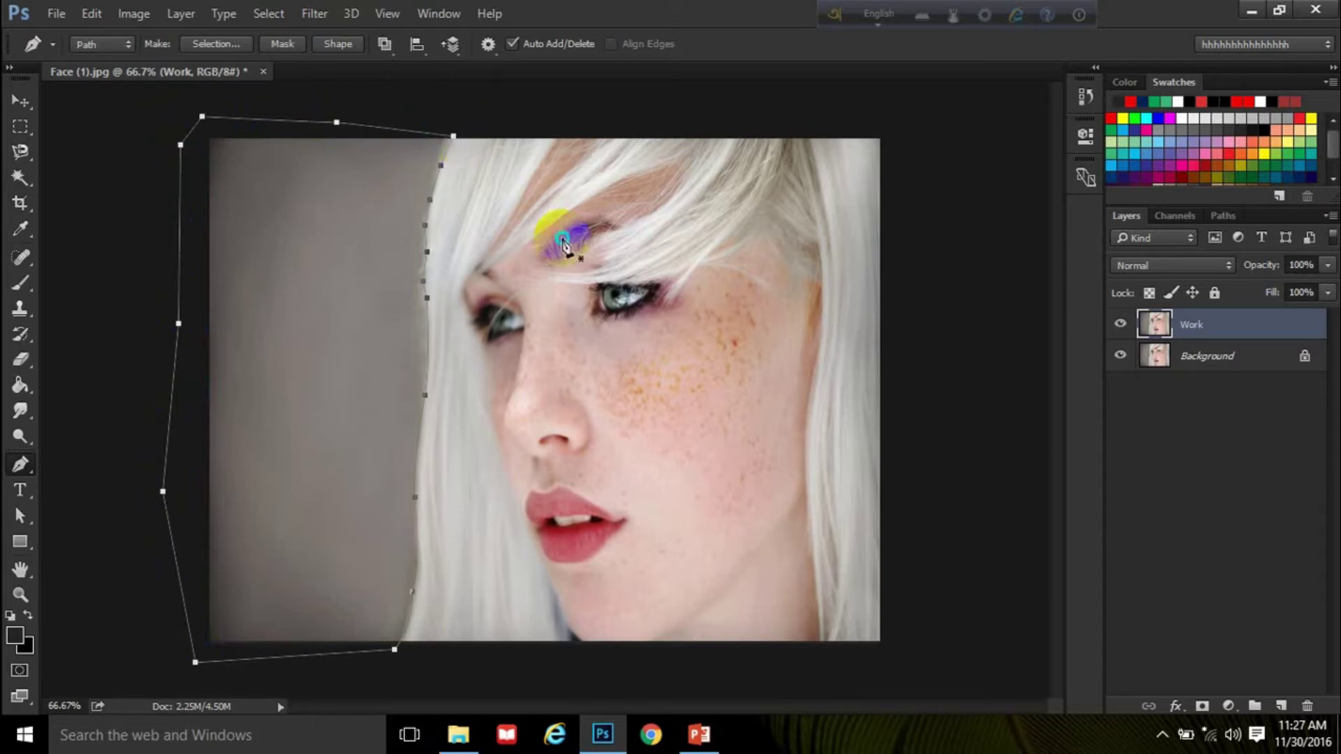
Convert the closed pen path into a feathered selection of the grey background.
right_click(562, 218)
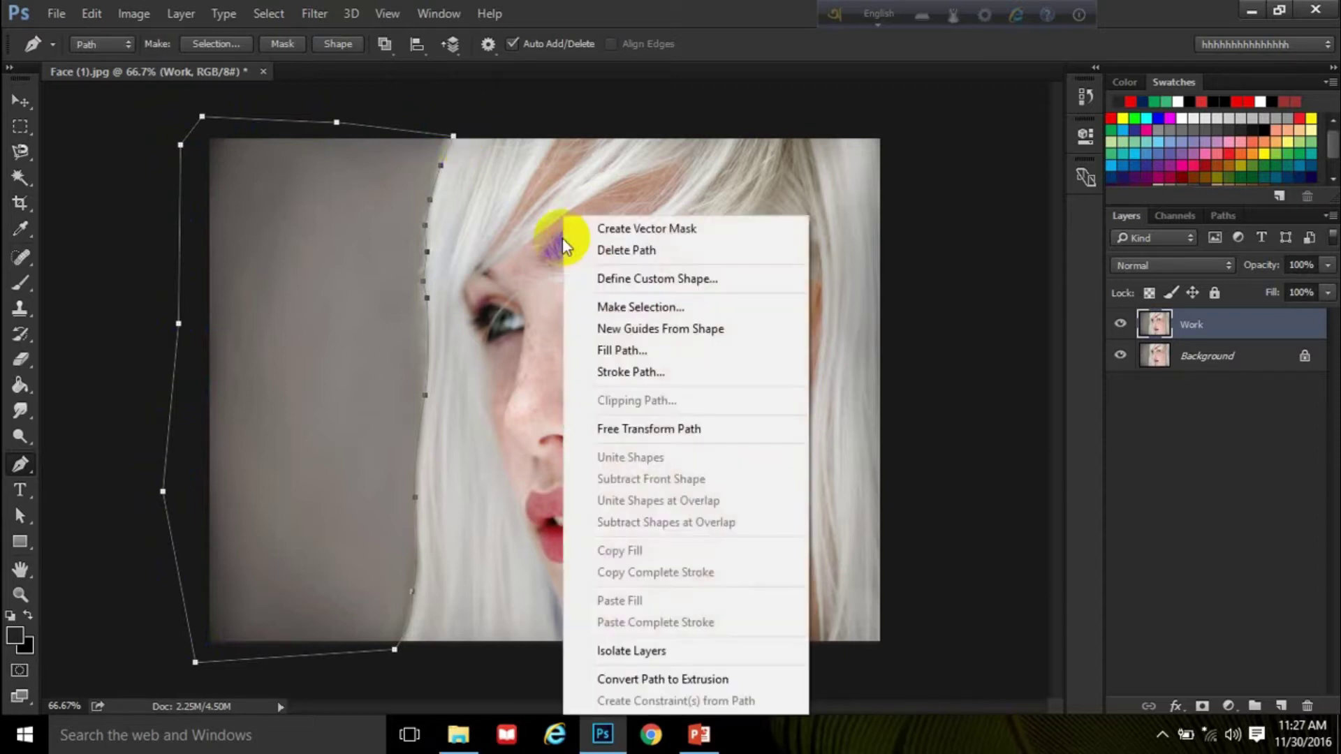
left_click(640, 308)
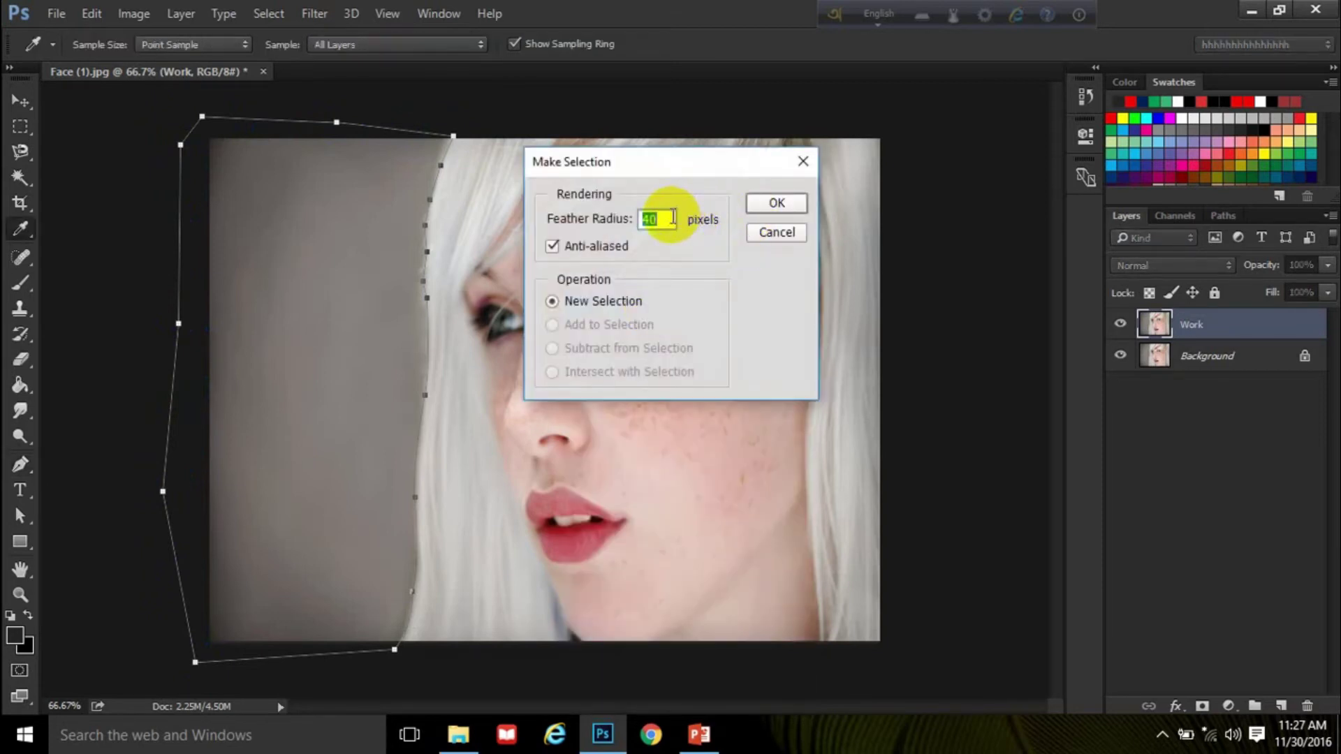
type("0")
left_click(776, 203)
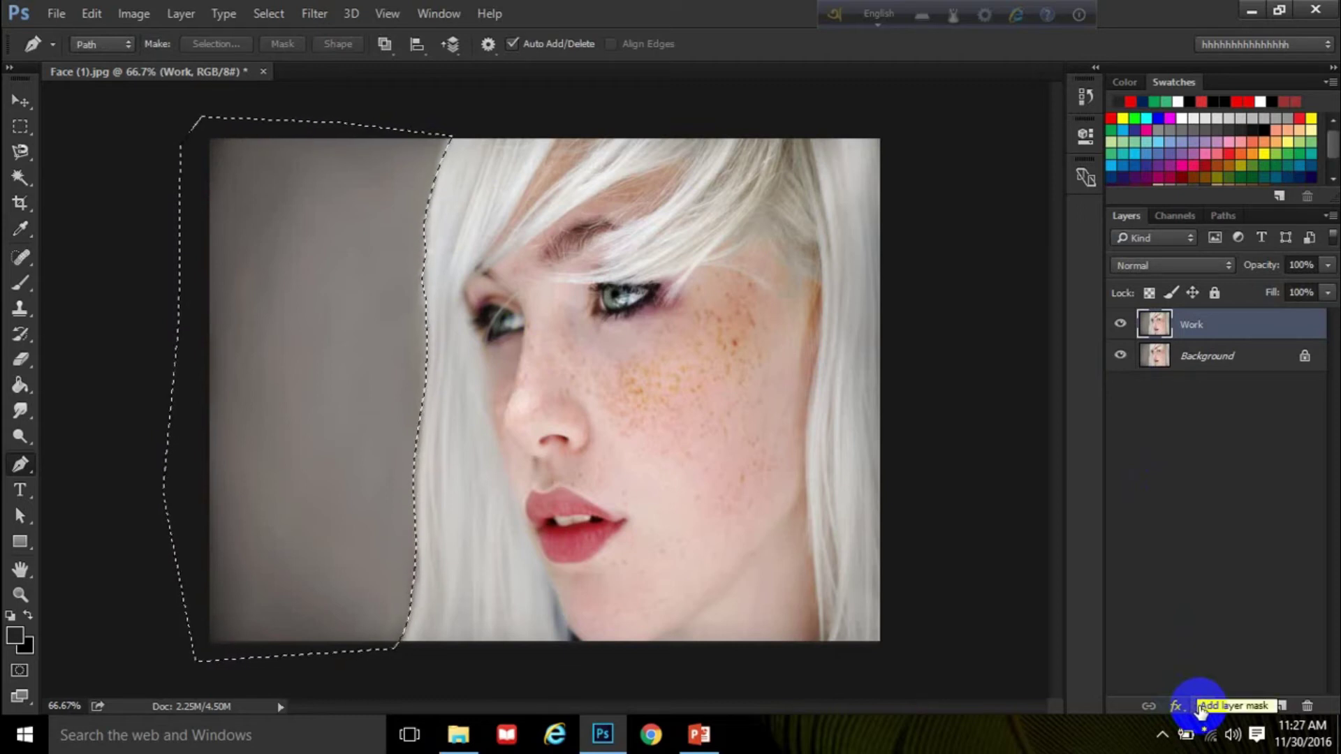
Add a trial mask to Work, toggle Background visibility to check it, then undo.
left_click(1200, 707)
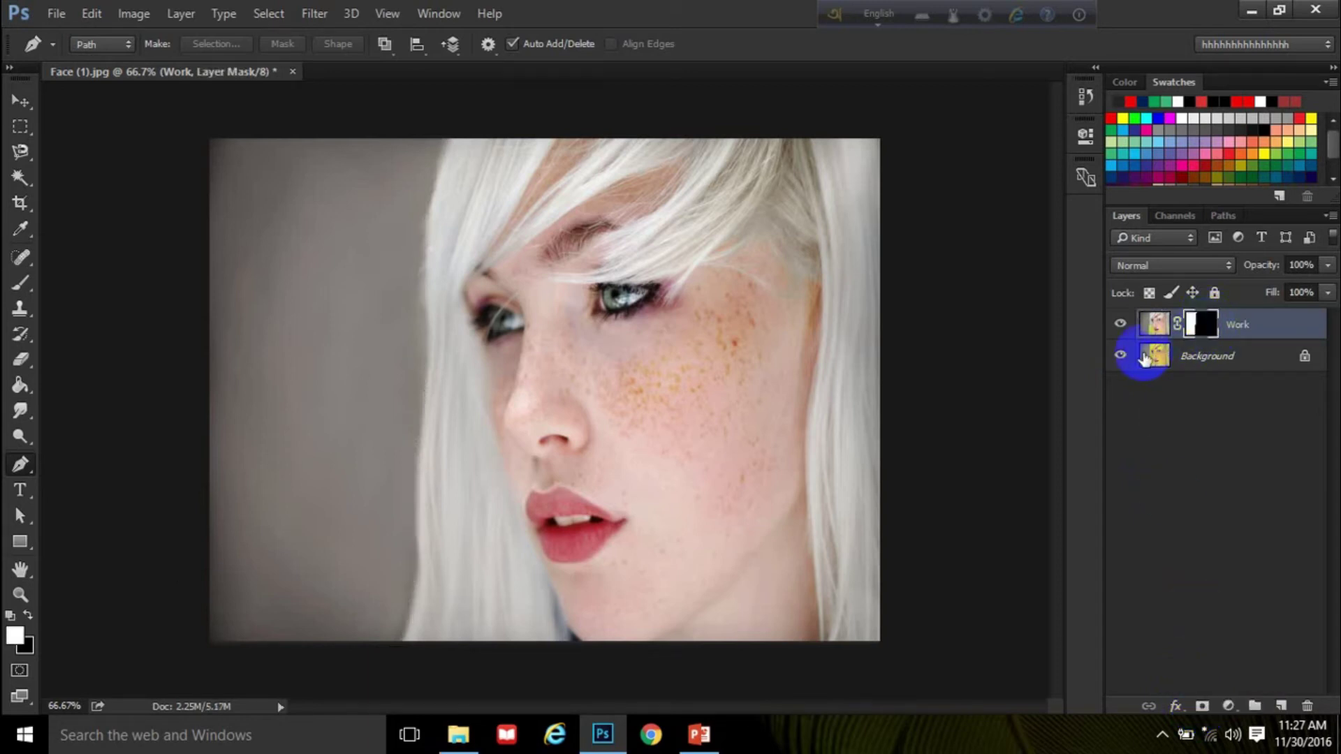
left_click(1122, 358)
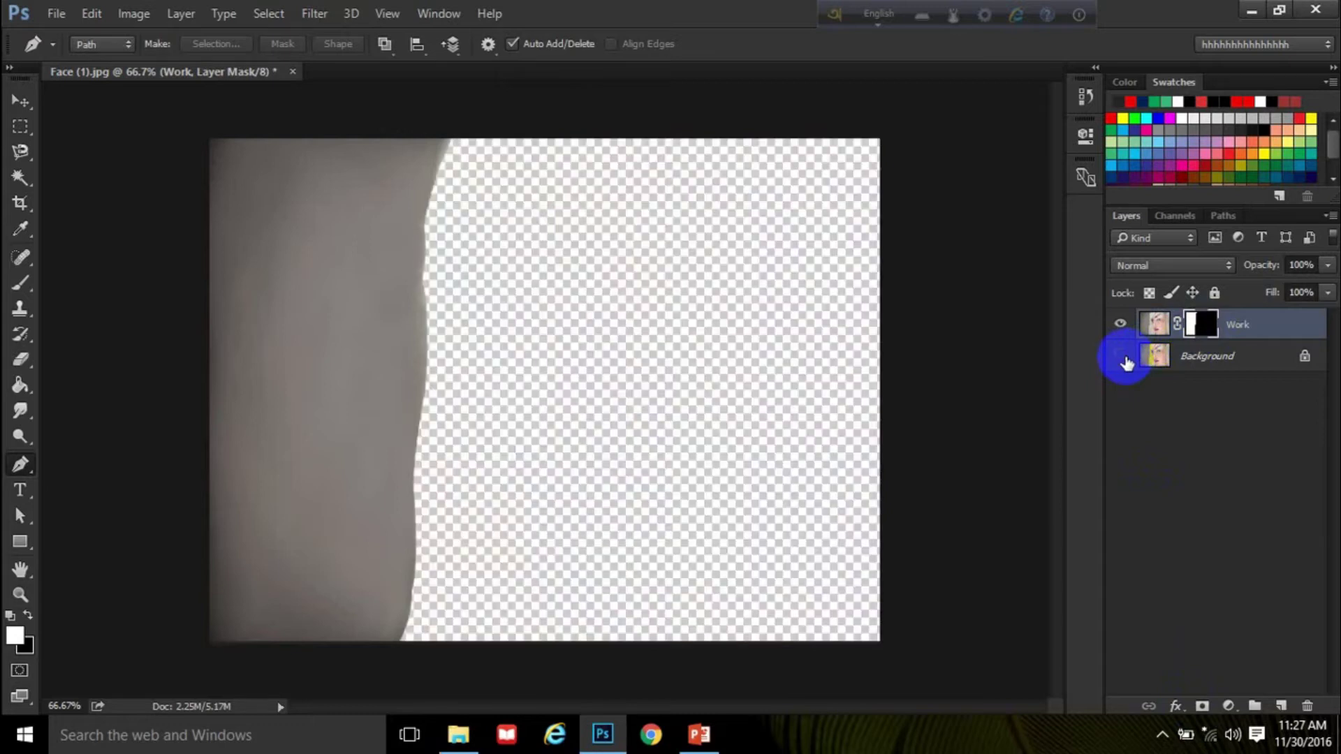
left_click(1121, 357)
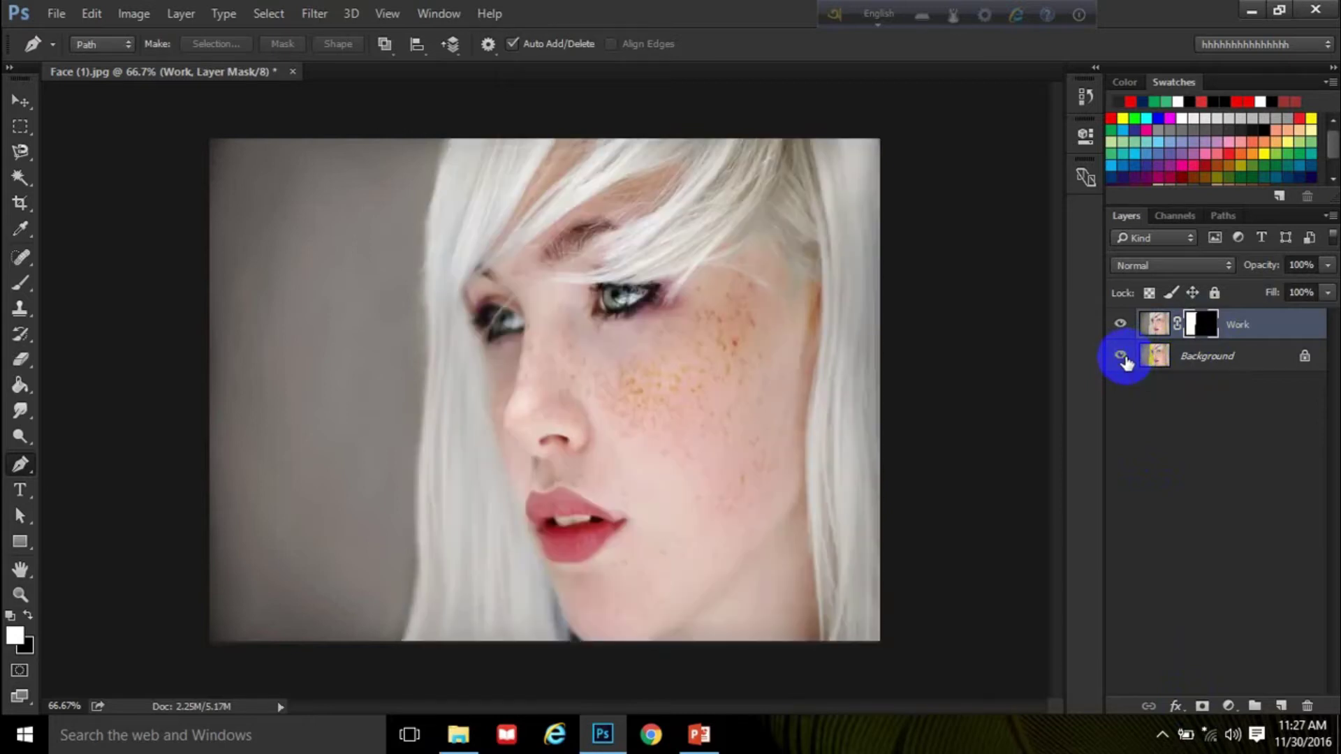
key("ctrl+z")
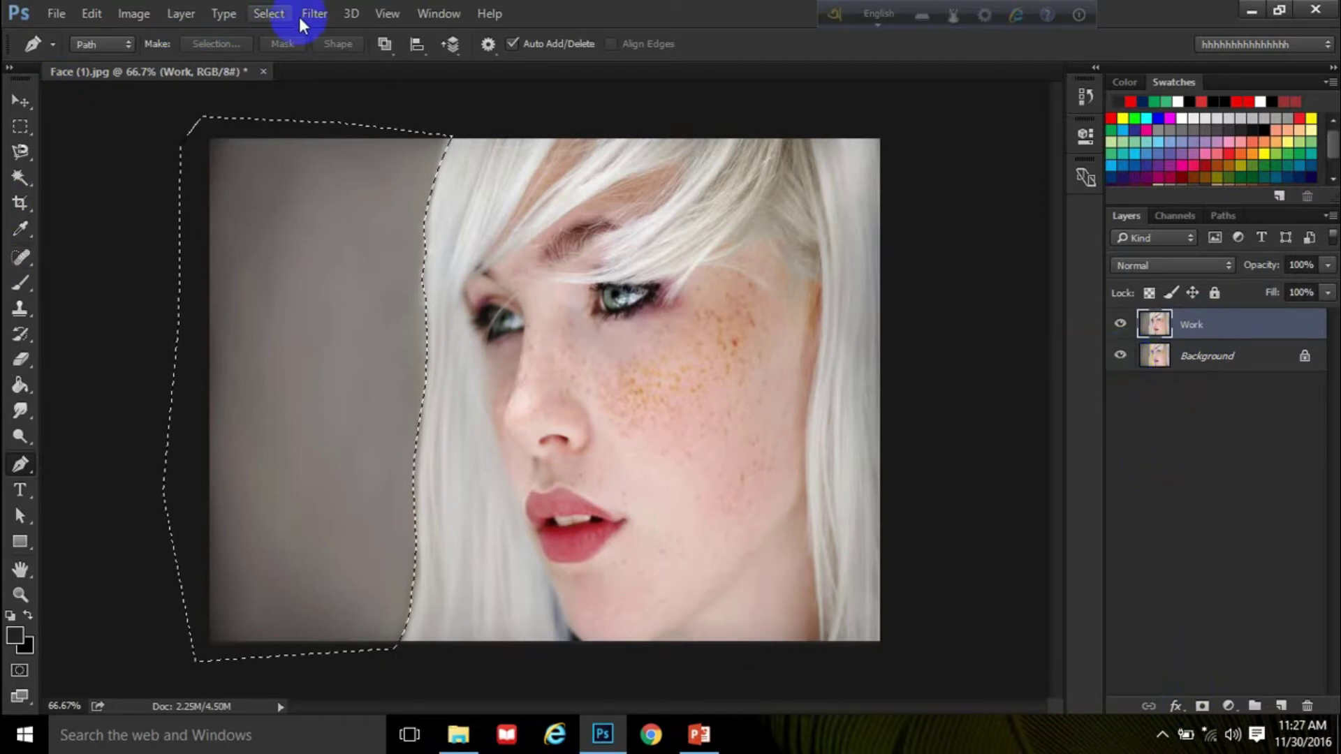
Invert the selection, mask Work to keep only the woman, hide Background, and add Layer 1.
left_click(272, 15)
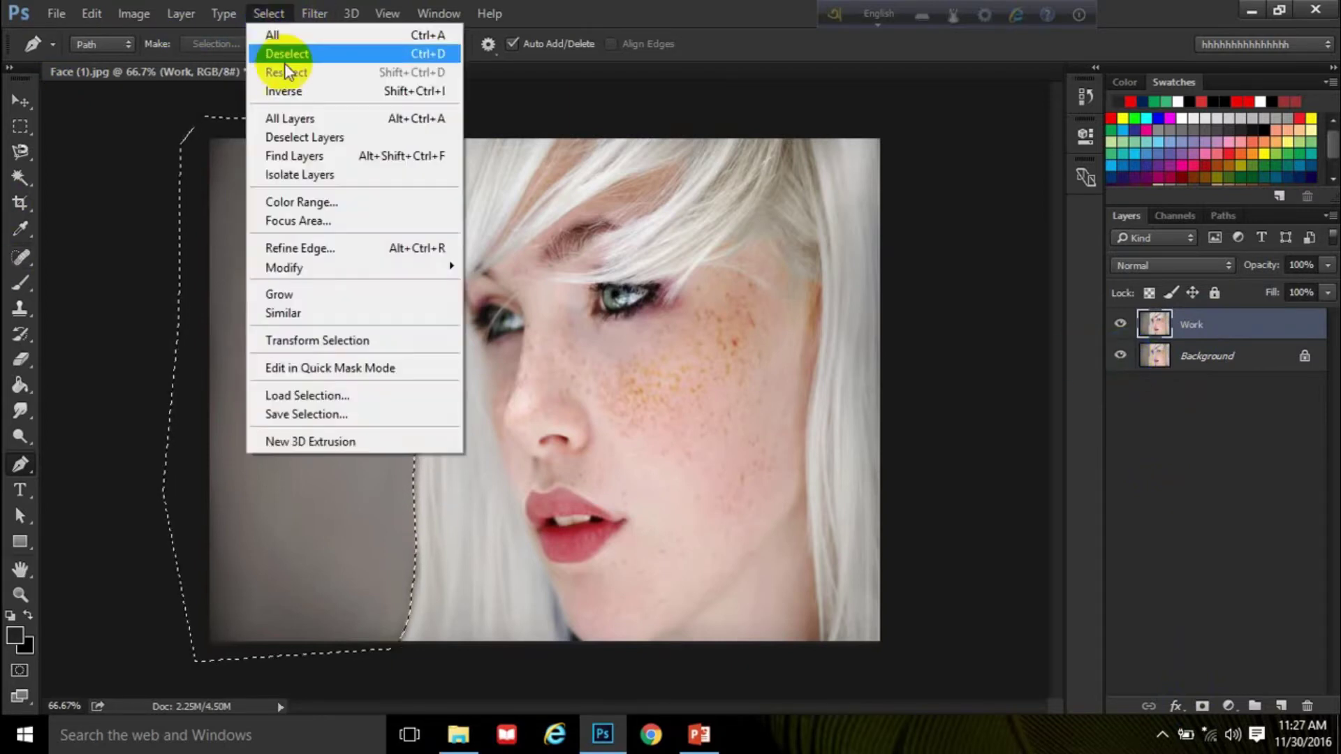
left_click(294, 92)
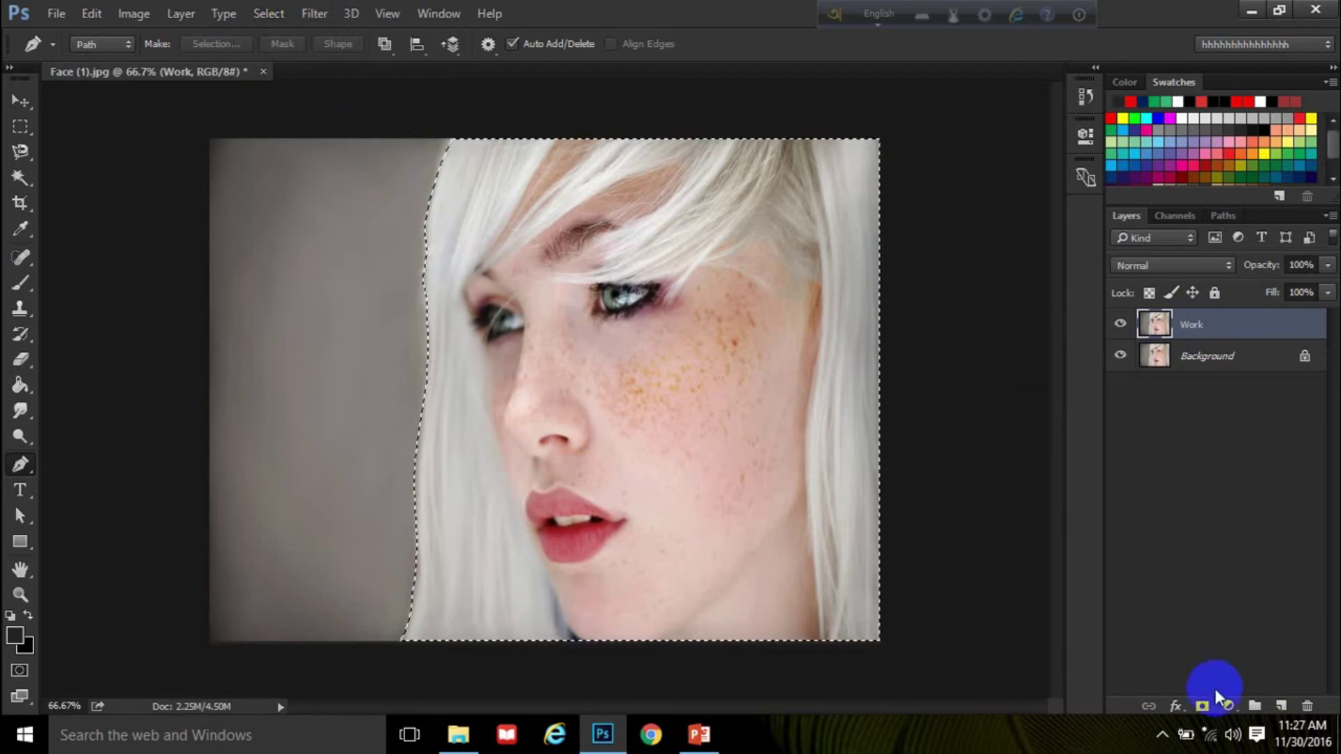
left_click(1201, 707)
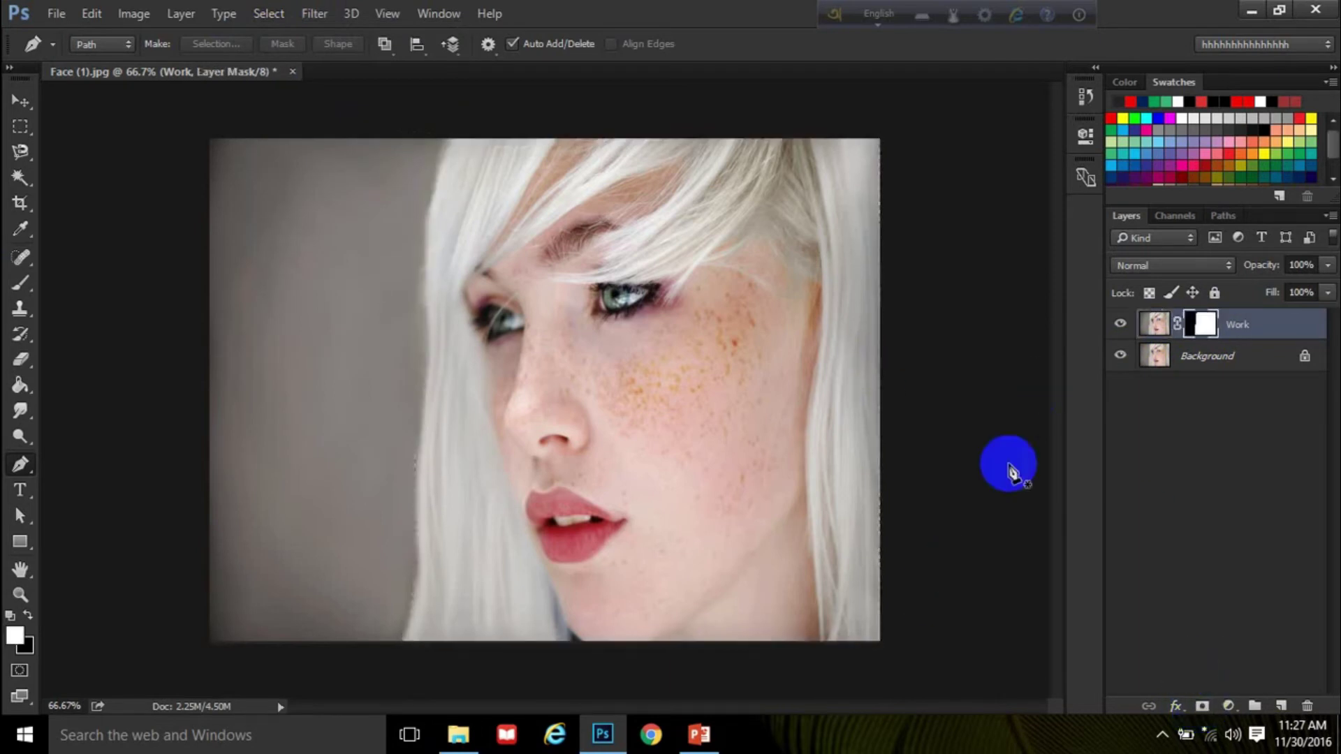
left_click(1117, 358)
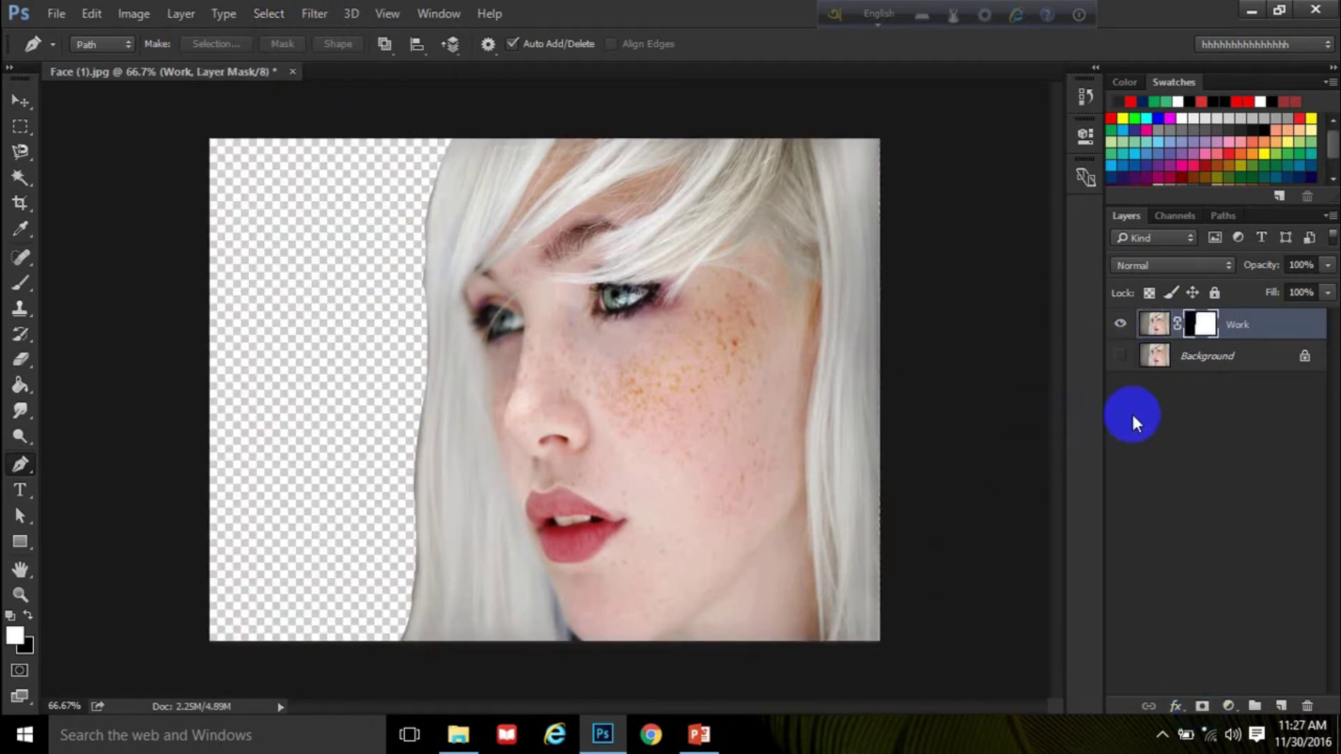
left_click(1187, 357)
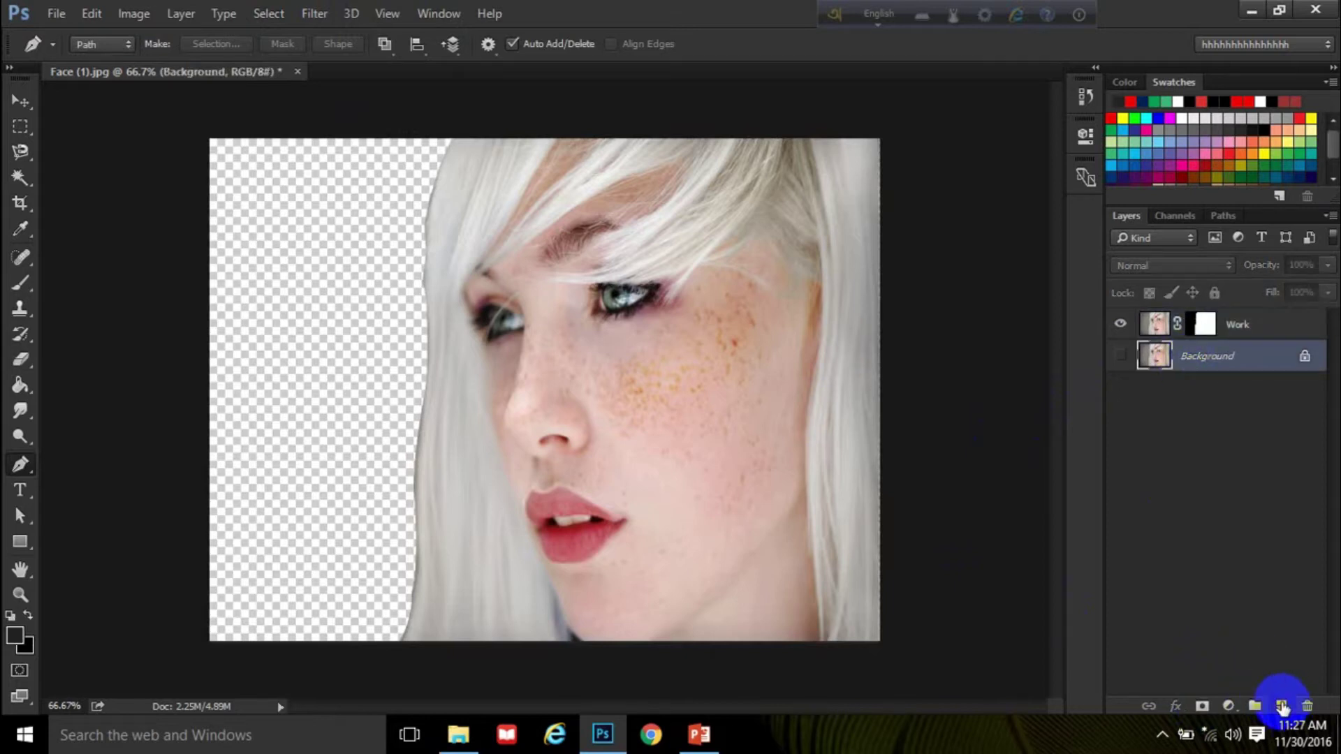
left_click(1280, 706)
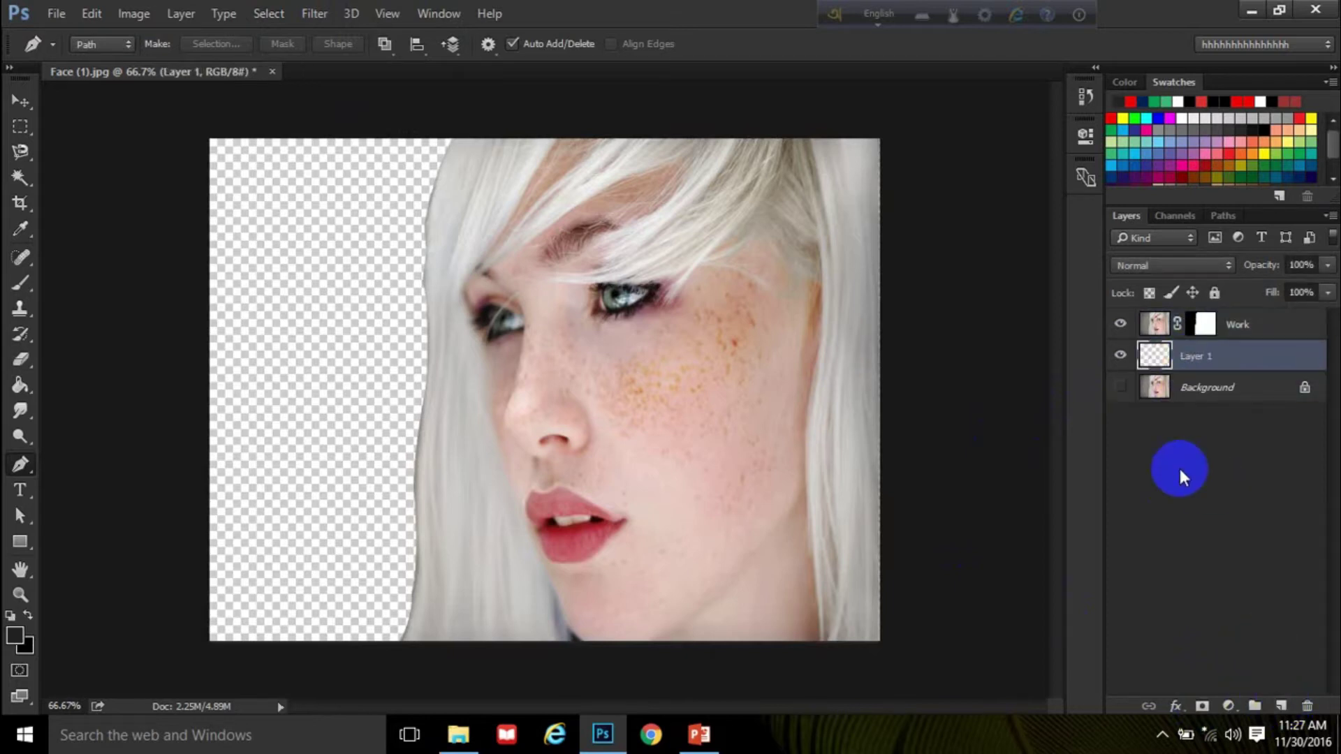
left_click(21, 384)
left_click(15, 634)
Fill Layer 1 with white (#ffffff) using the Paint Bucket.
type("ffffff")
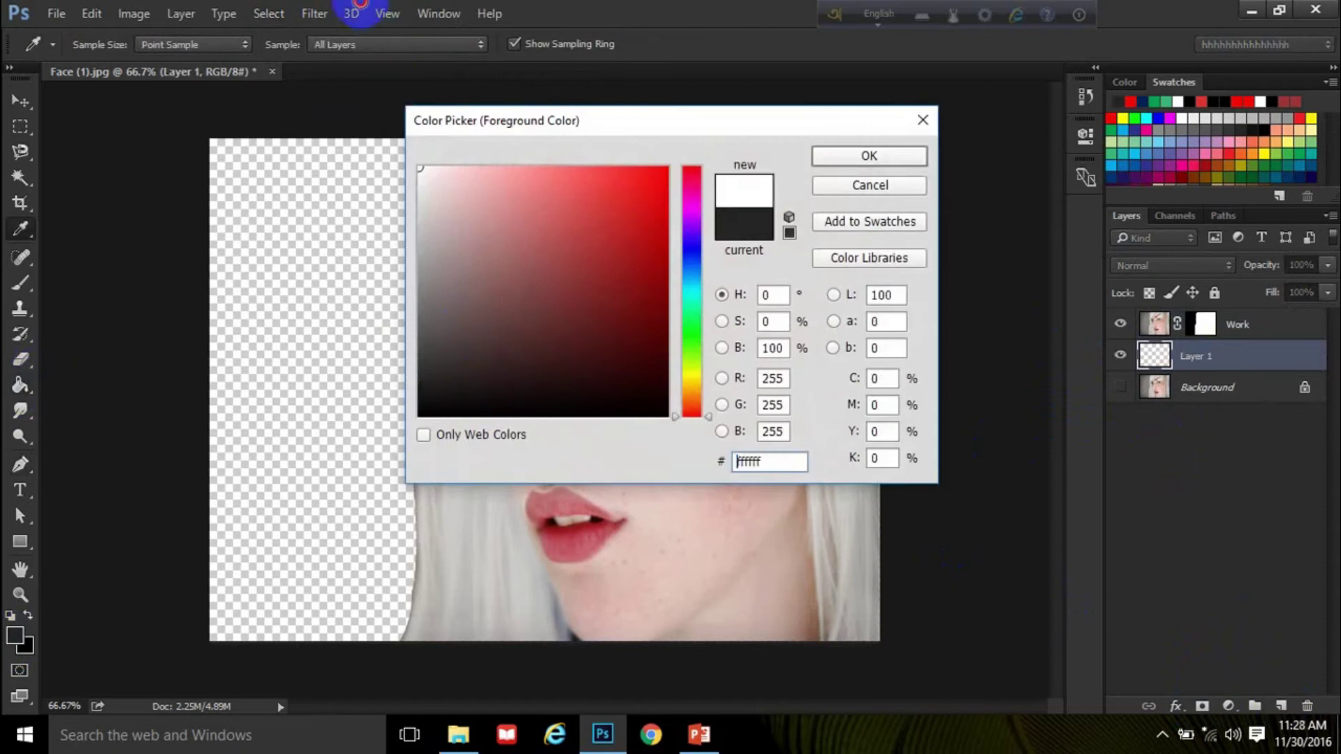
left_click(869, 156)
left_click(284, 318)
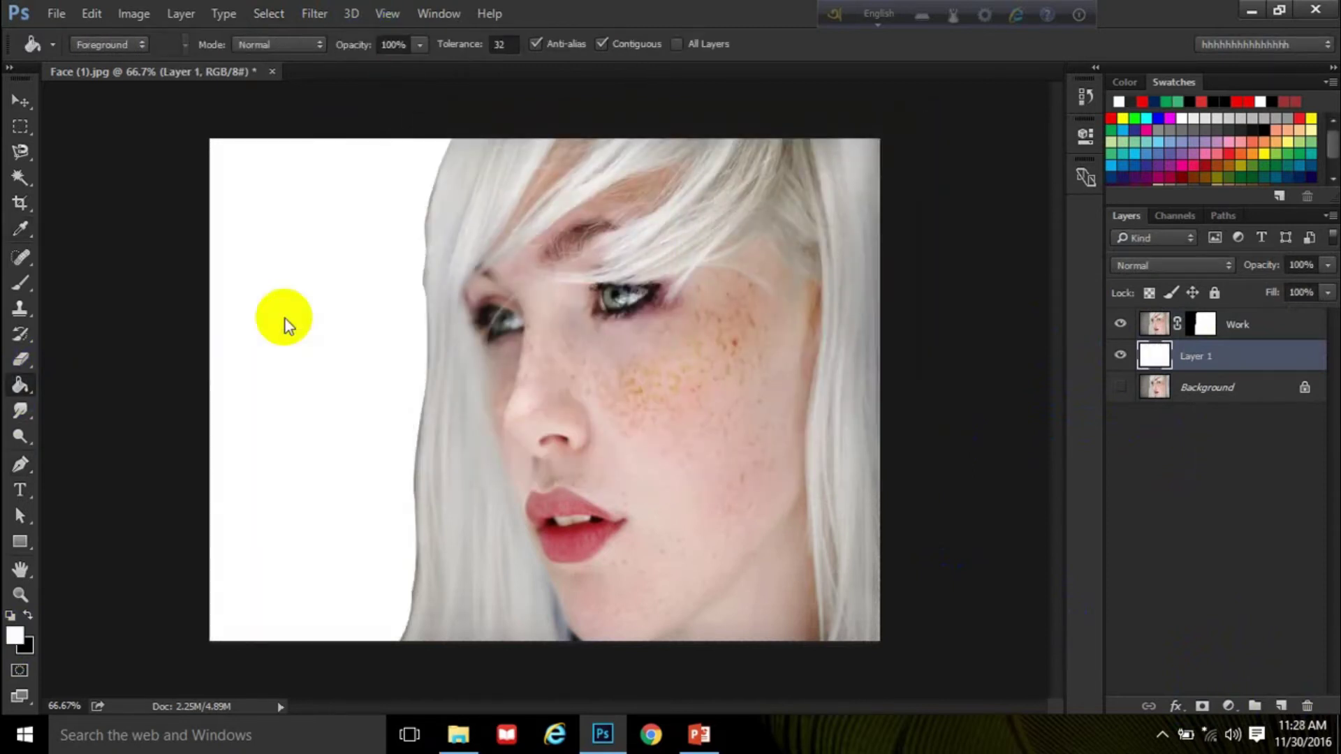
left_click_drag(458, 146, 384, 688)
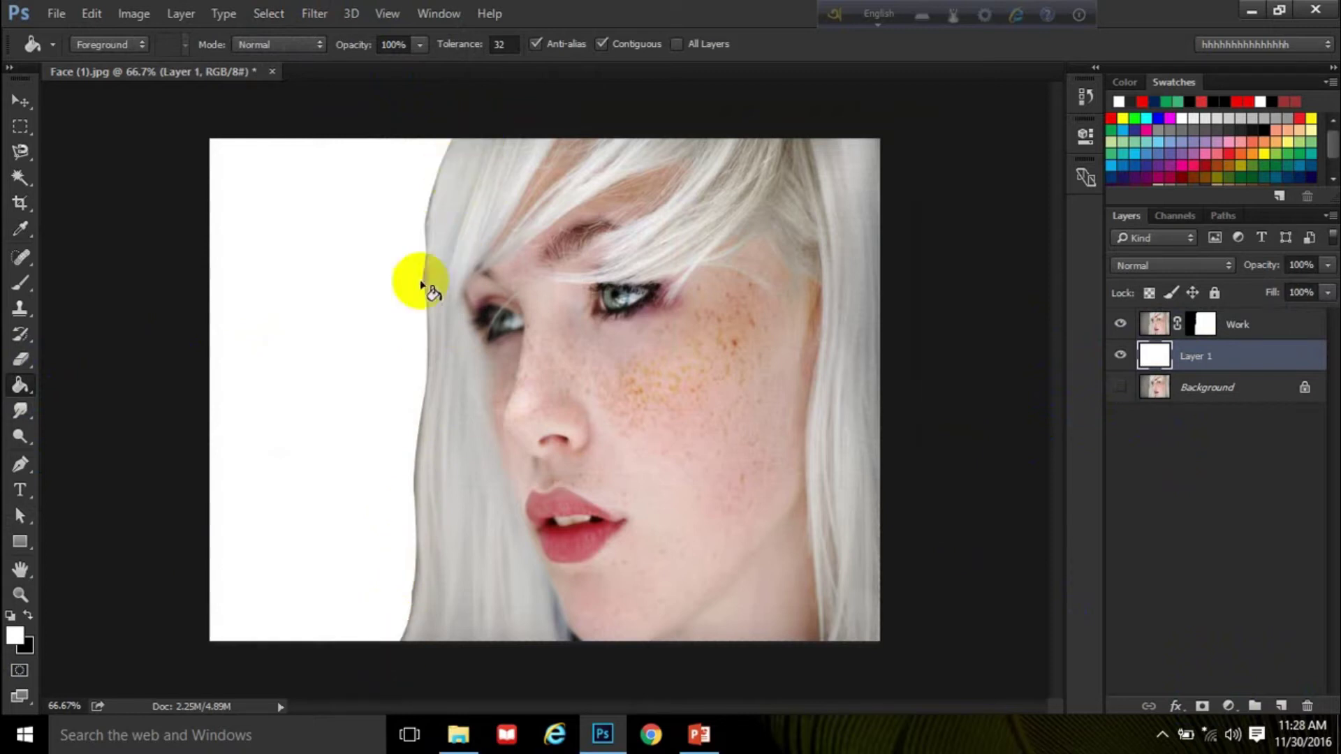
left_click(1150, 371)
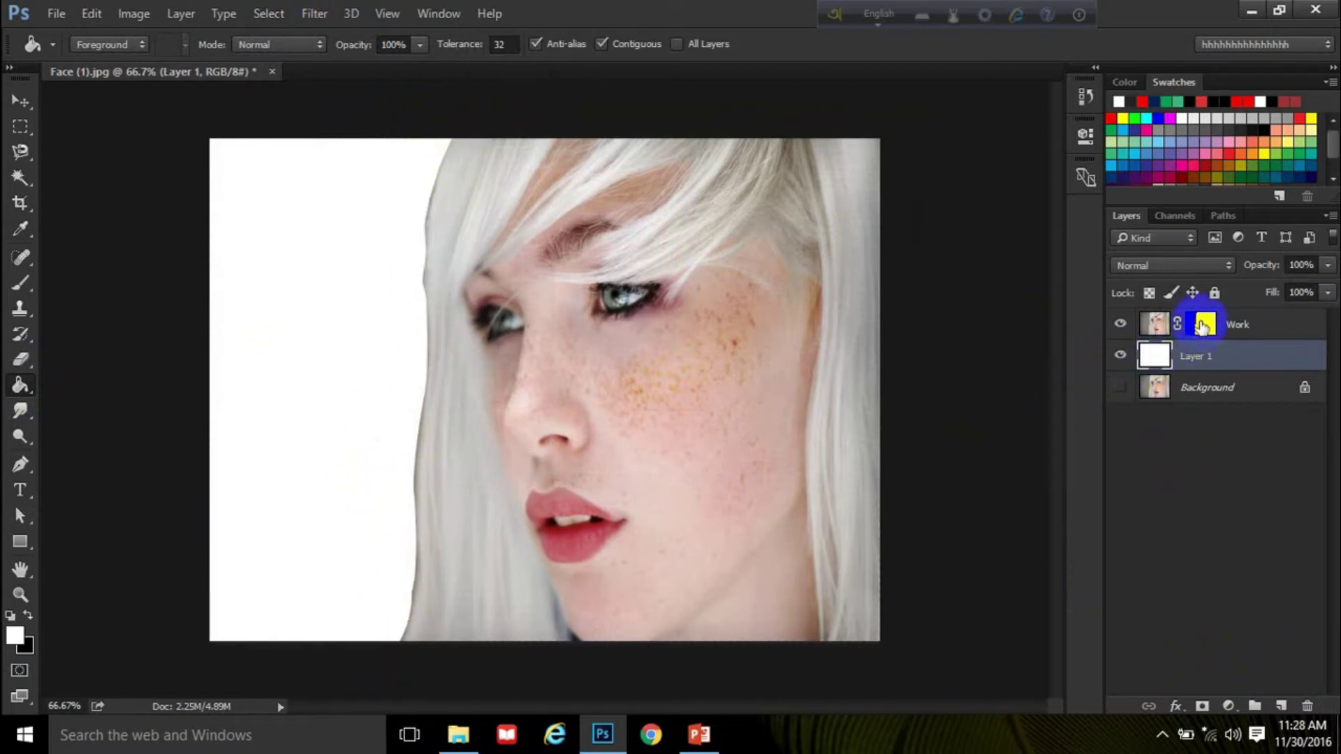
left_click(1202, 324)
Open Refine Mask for the Work mask and enable Smart Radius with a 4 px radius.
right_click(1202, 325)
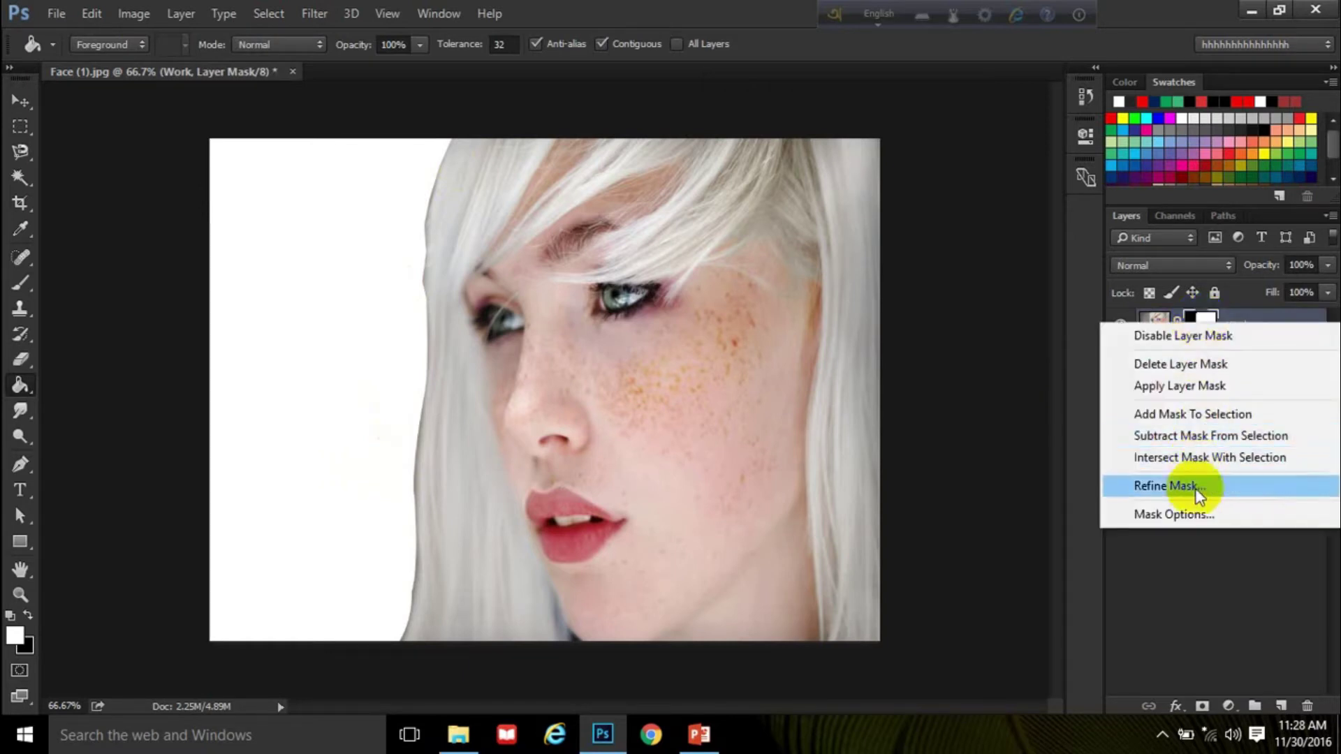
left_click(1247, 497)
left_click_drag(682, 59, 878, 77)
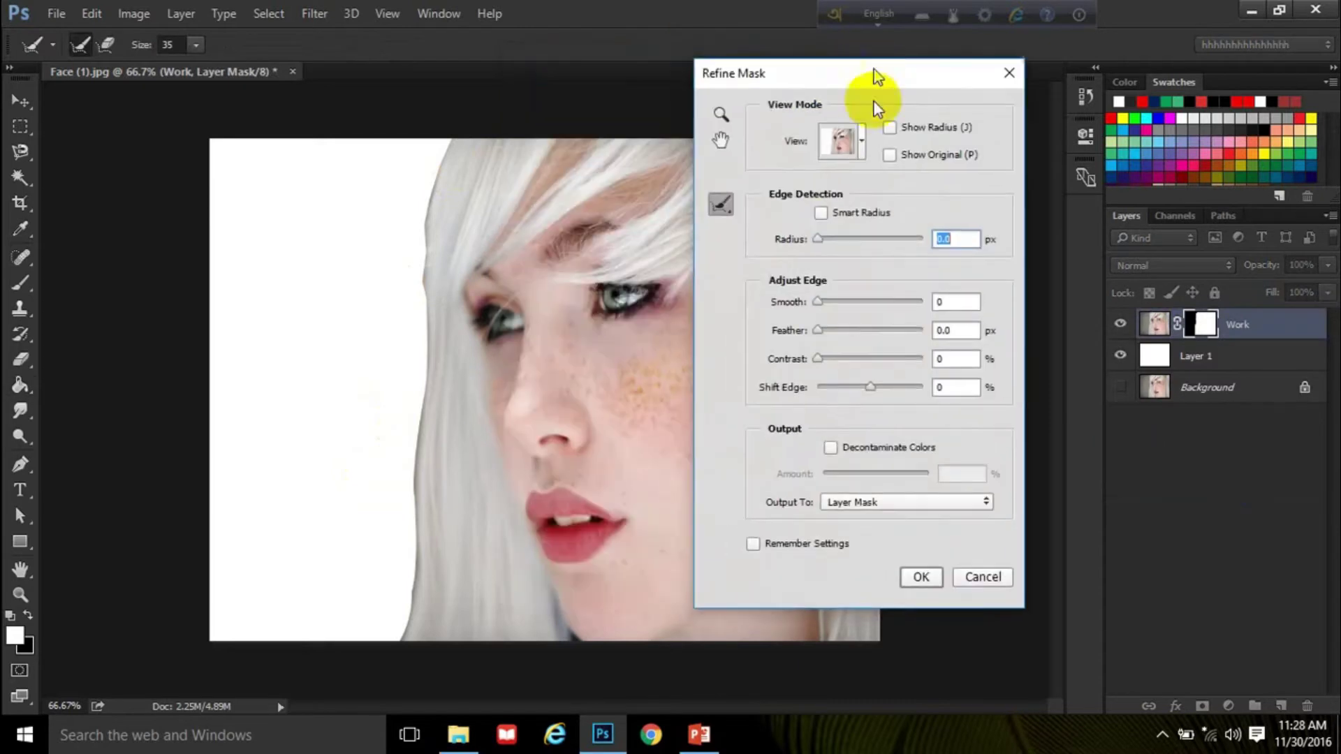
left_click(846, 220)
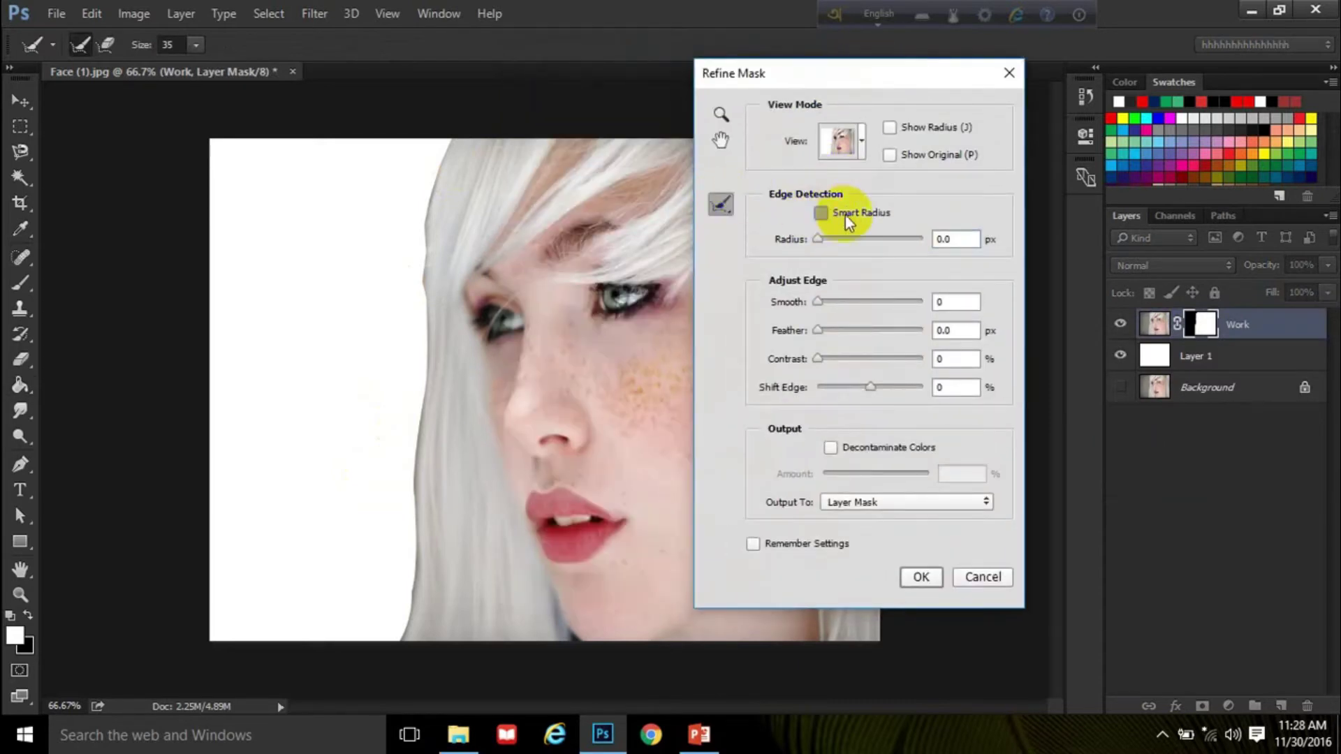
left_click(846, 244)
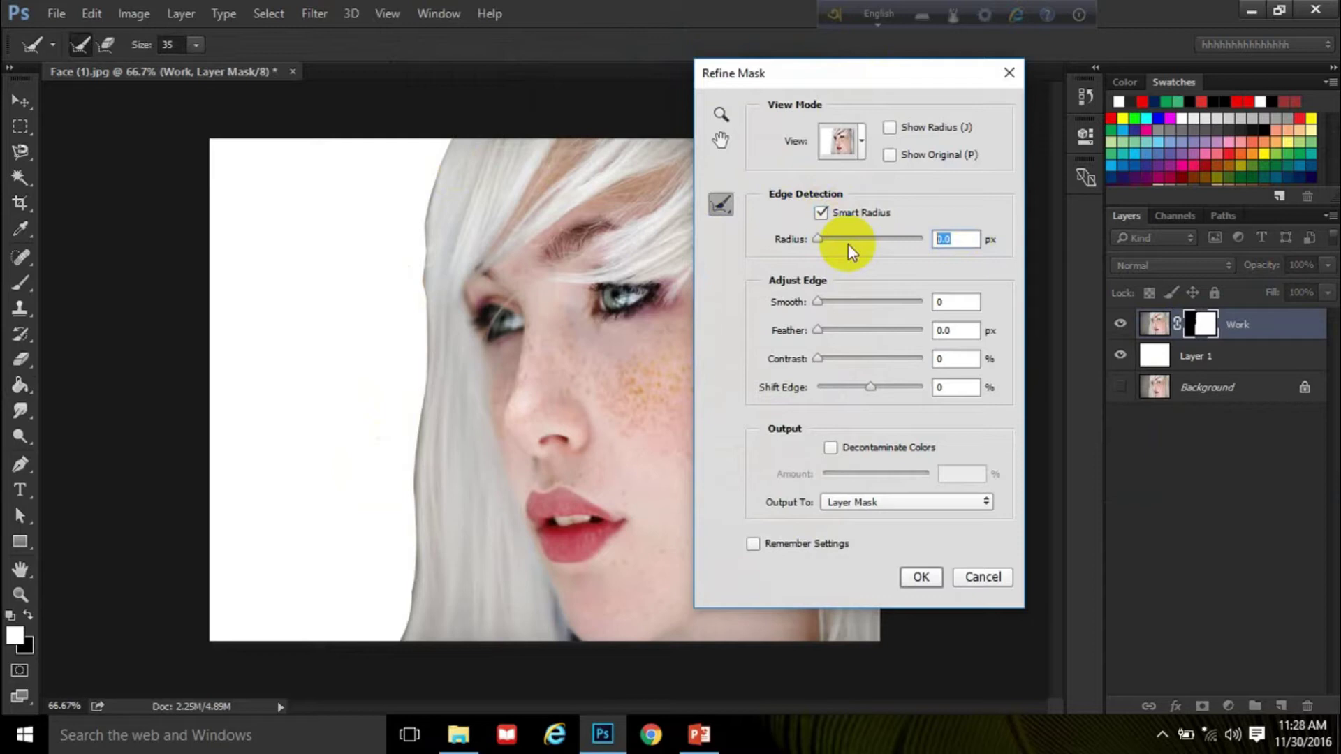
type("4")
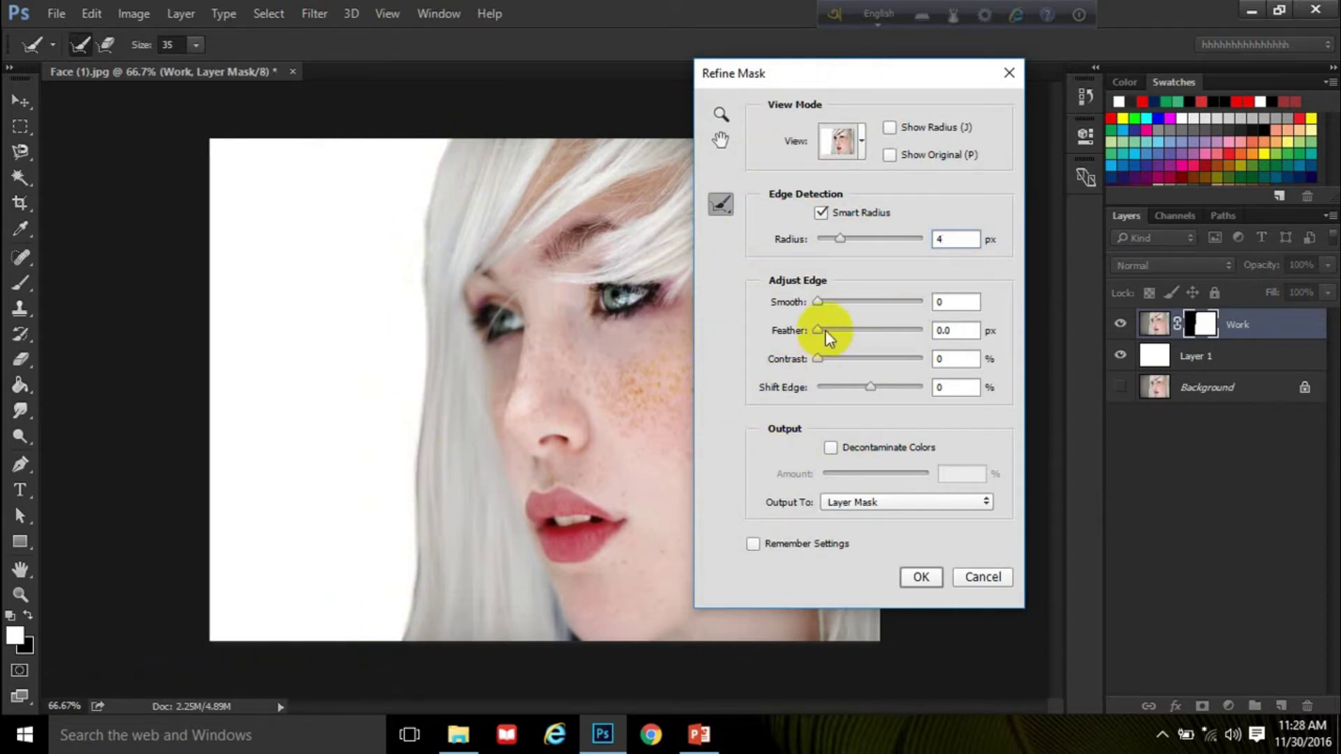
Preview On Black, brush the left hair edge with the Refine Radius Tool, and apply.
left_click(843, 145)
left_click(803, 269)
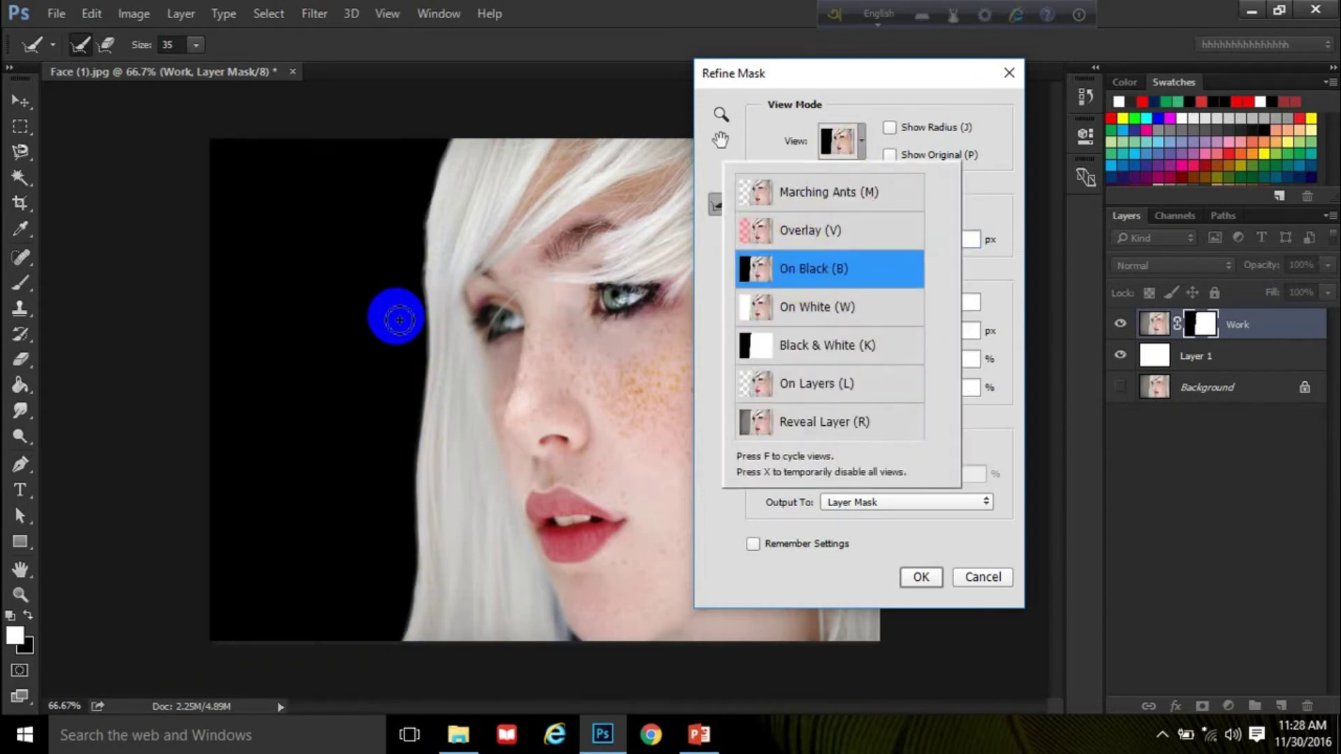
left_click(862, 144)
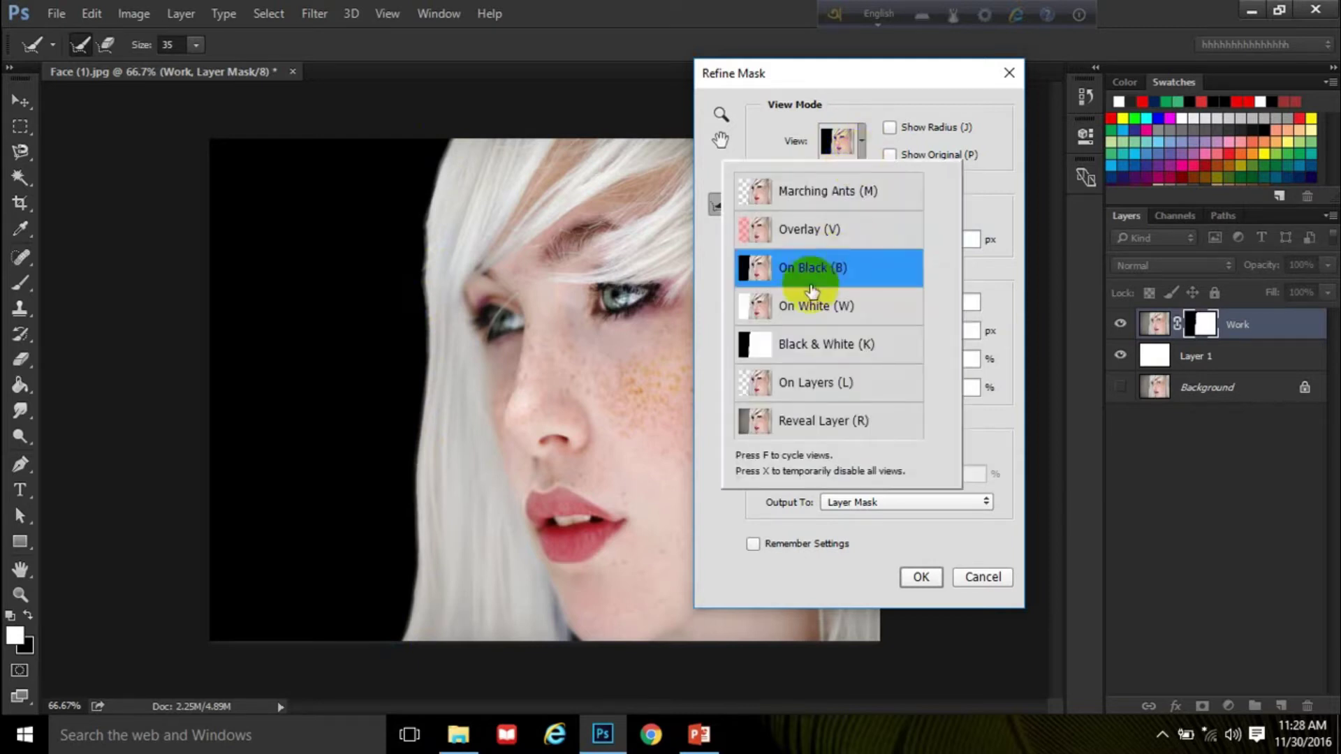
left_click(860, 144)
left_click(735, 200)
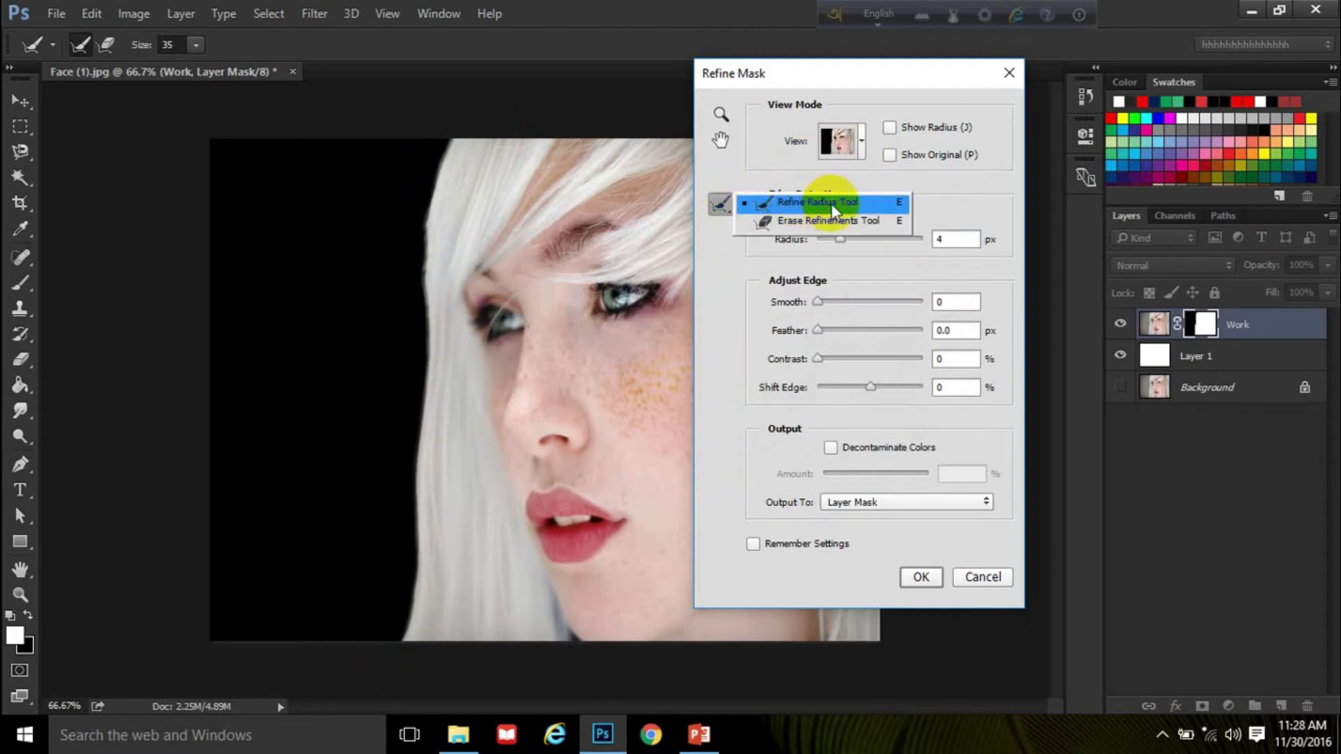
left_click(858, 201)
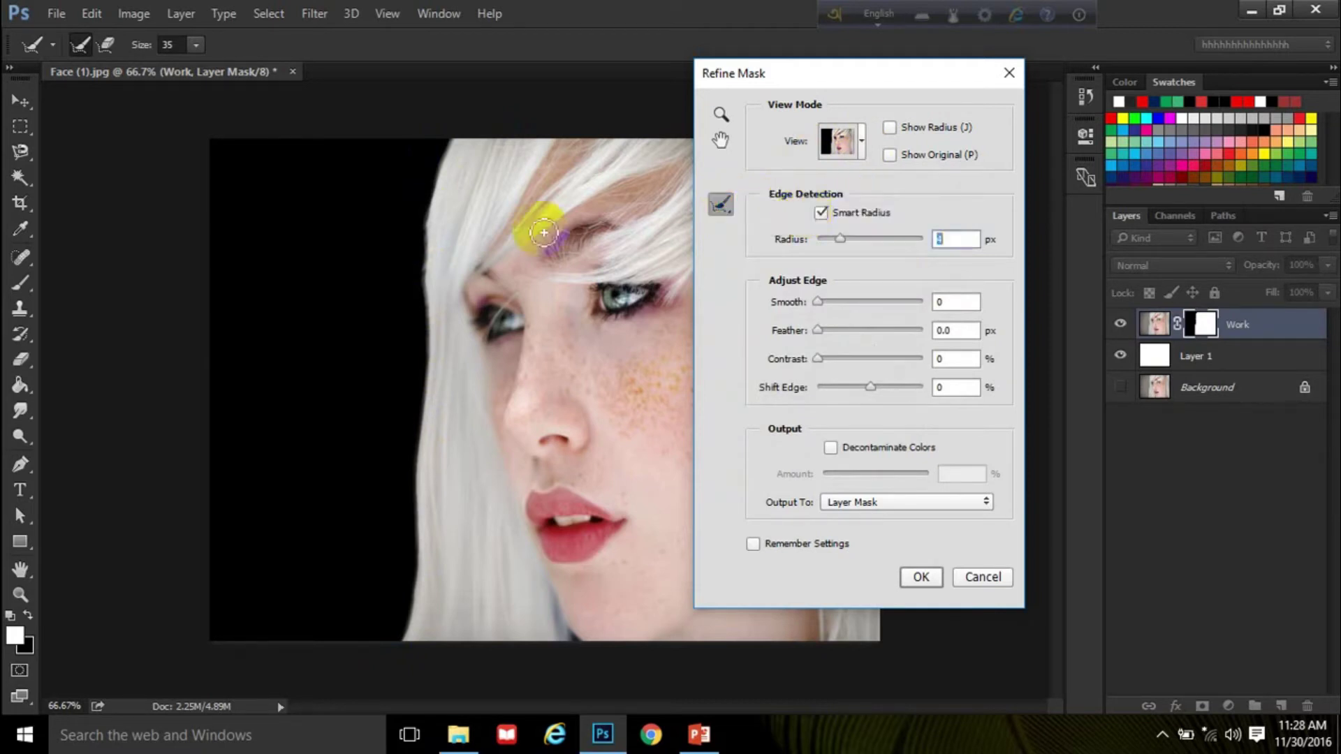
mouse_move(458, 141)
left_mouse_down()
mouse_move(419, 314)
mouse_move(428, 398)
mouse_move(398, 532)
mouse_move(412, 527)
mouse_move(405, 649)
left_mouse_up()
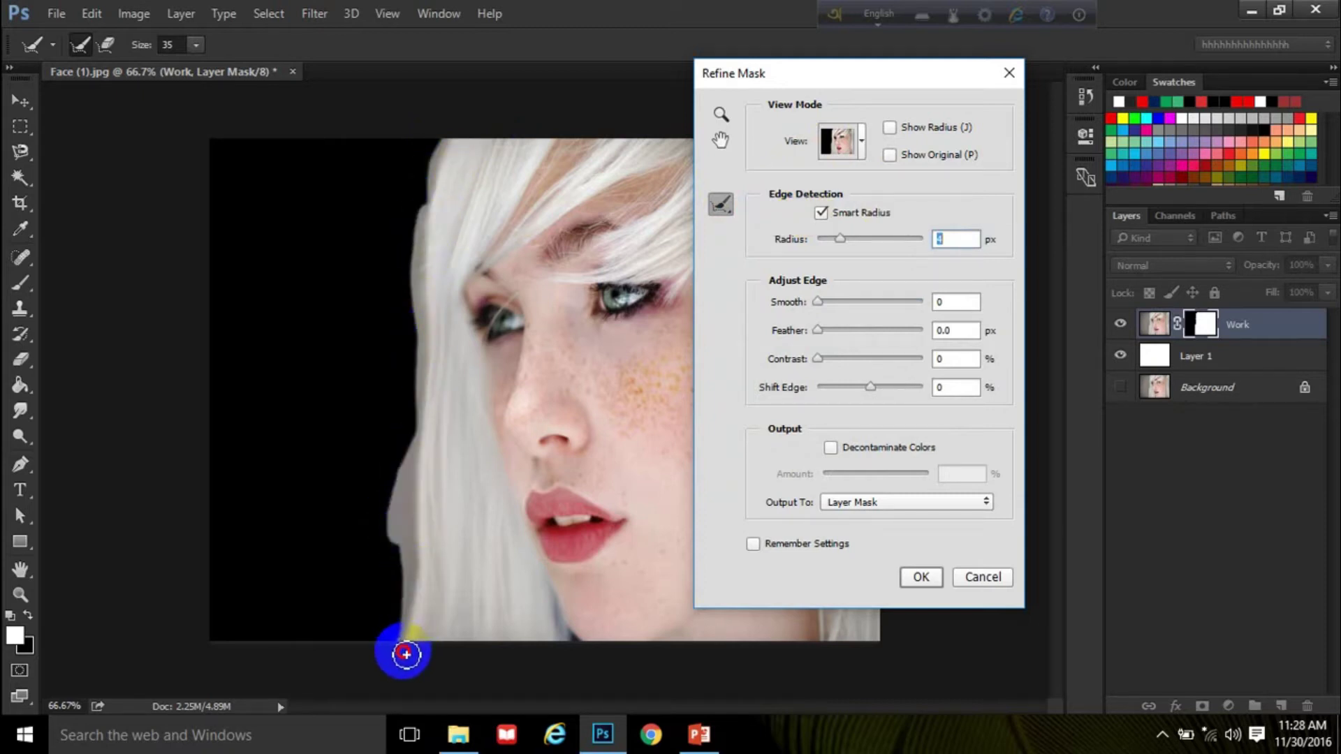
left_click(920, 575)
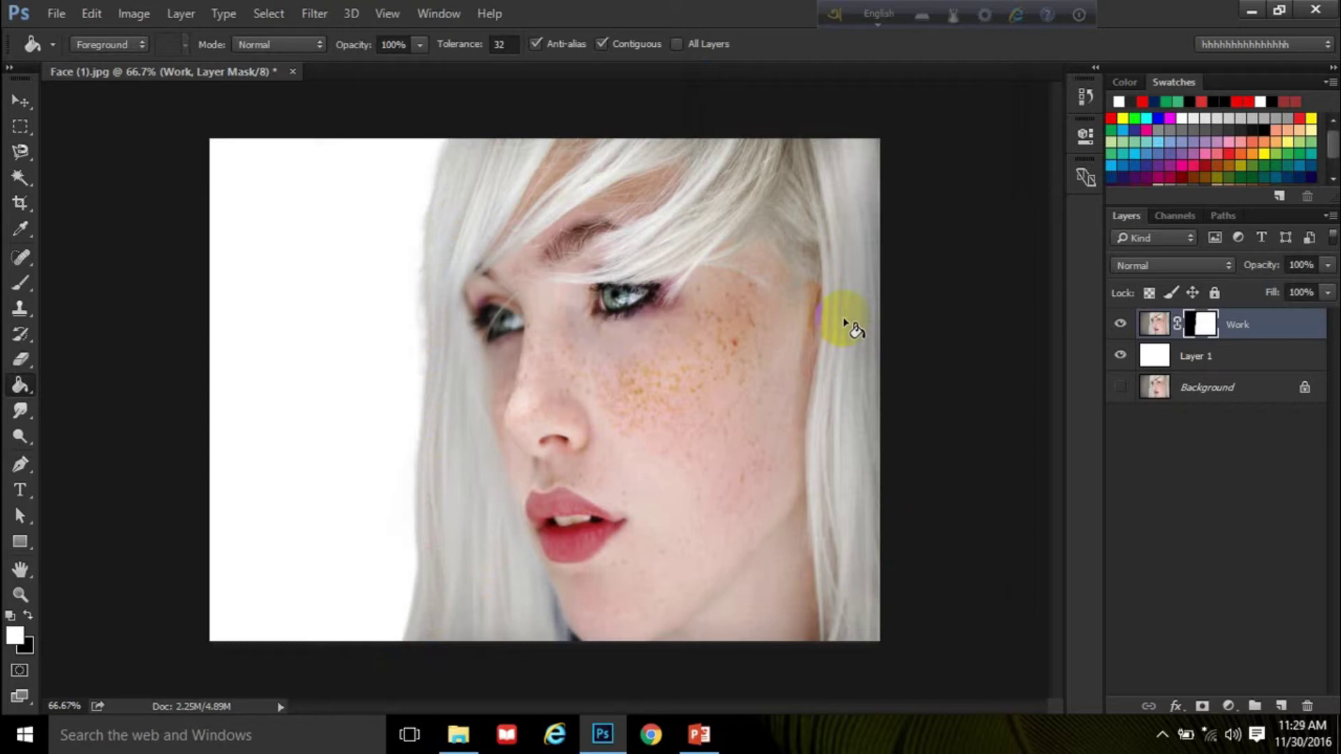
Convert the Work layer to a Smart Object, then rasterize it.
left_click(1207, 323)
right_click(1245, 330)
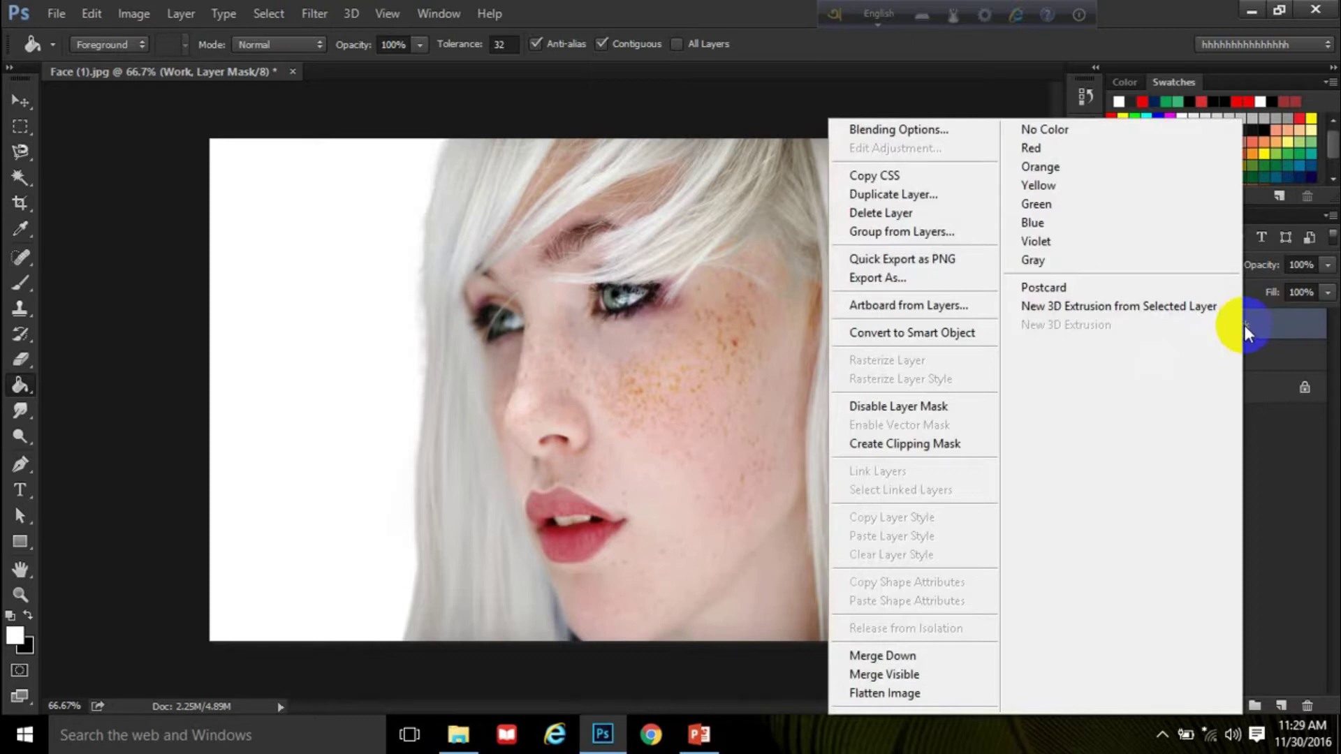
left_click(917, 335)
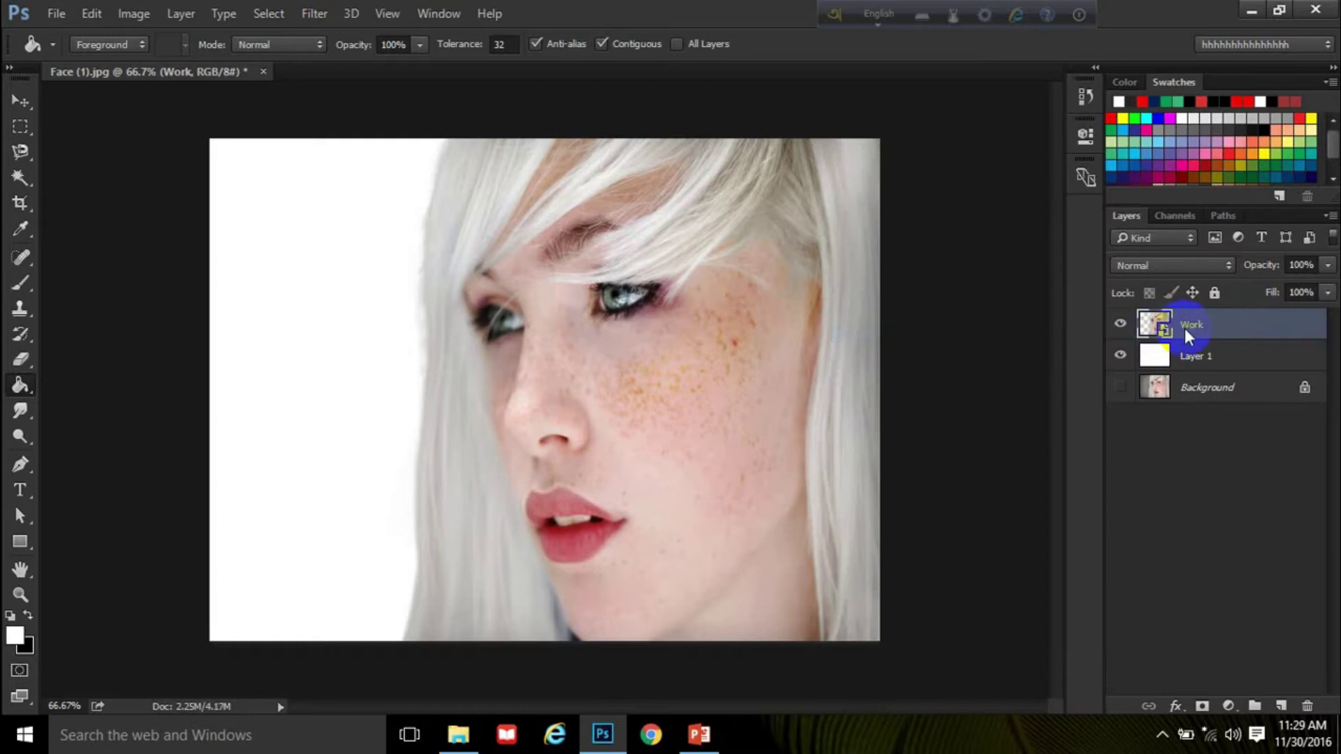
right_click(1184, 328)
left_click(856, 438)
Choose the Spot Healing Brush and briefly hide, then show, Layer 1.
left_click(19, 257)
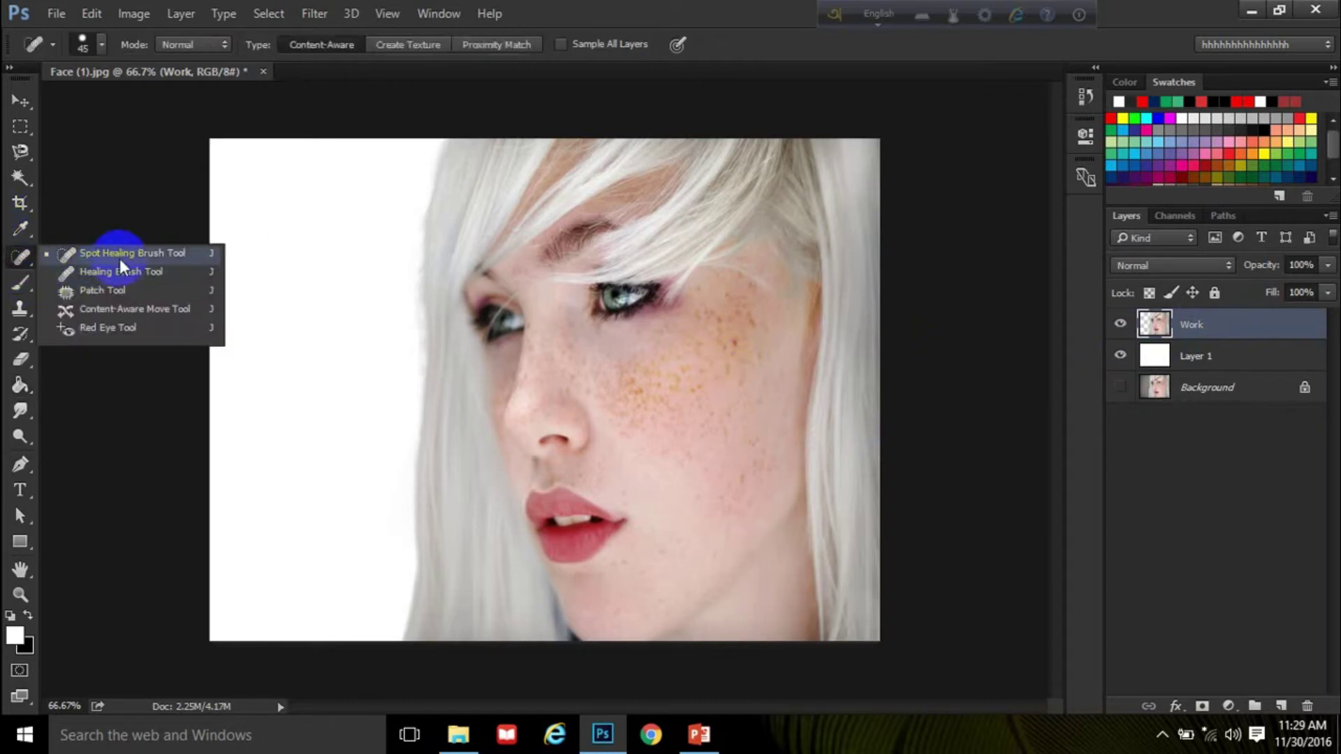
left_click(119, 257)
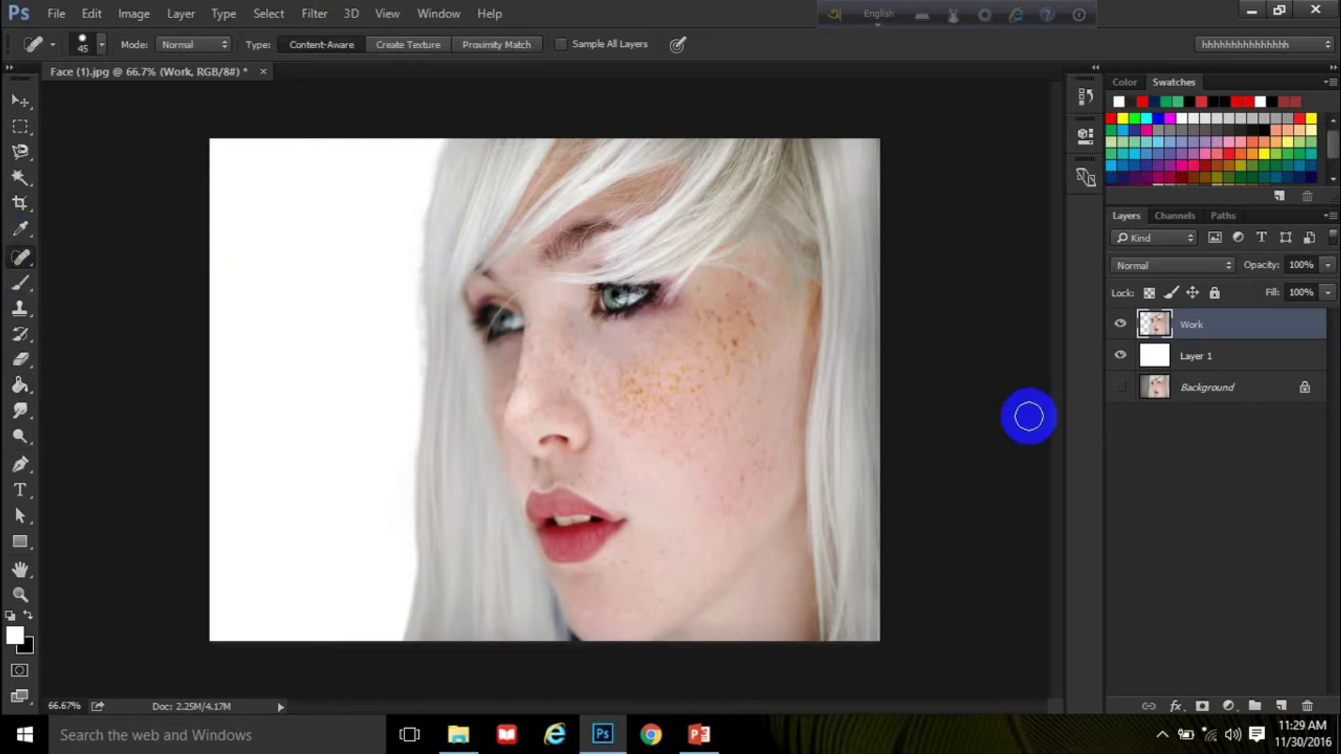
left_click(1124, 359)
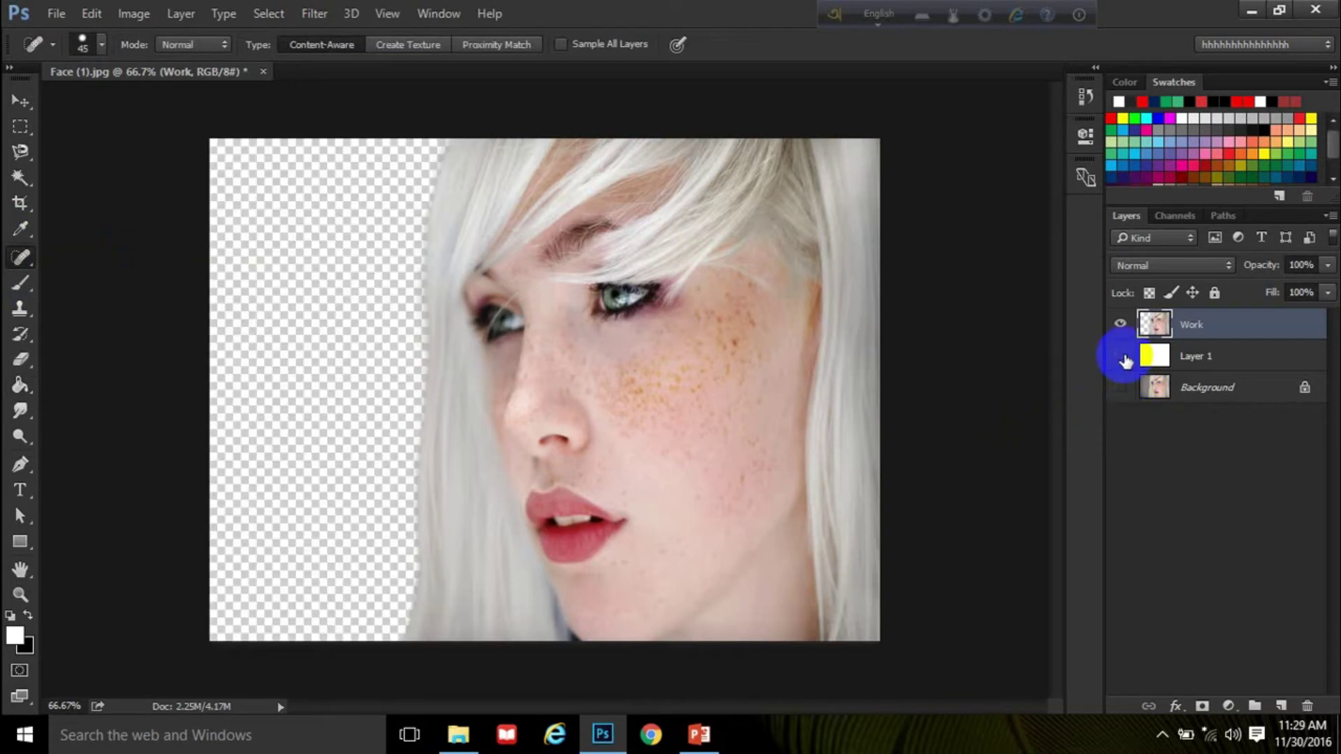
left_click(1123, 357)
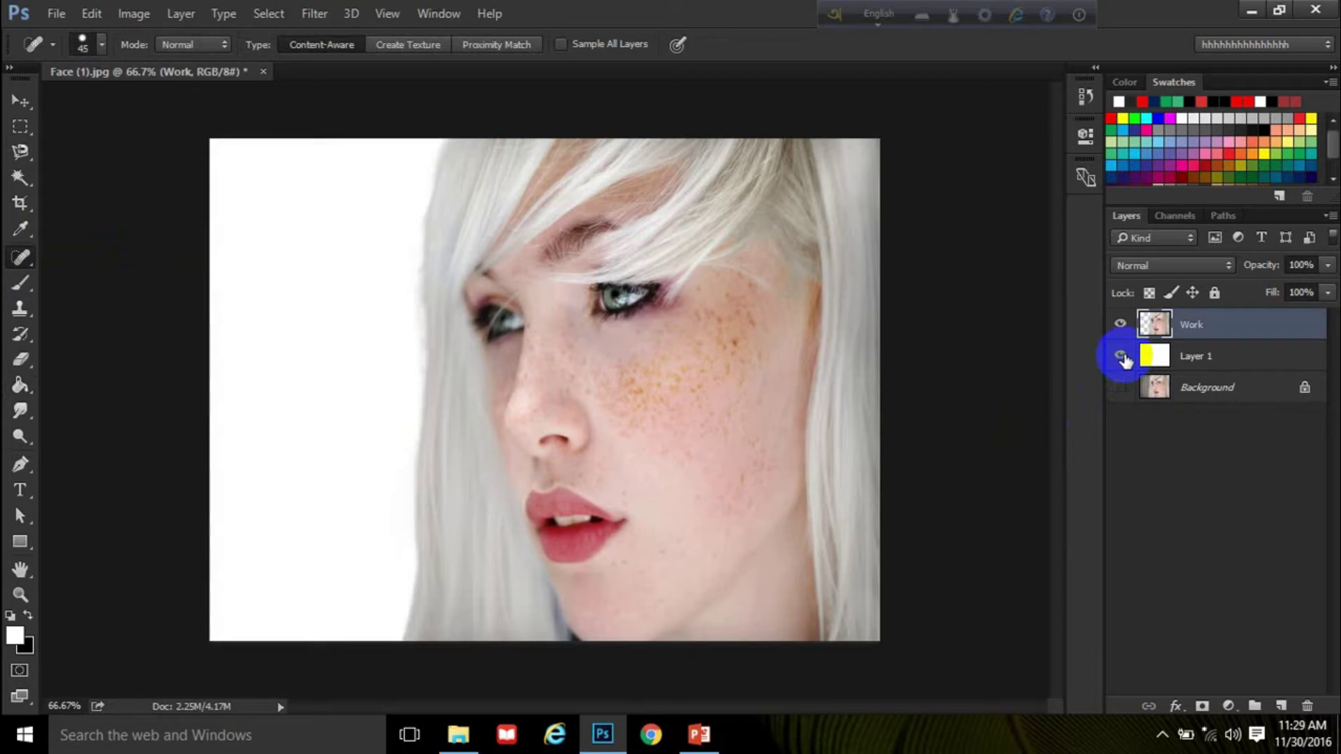
Heal freckles along the nose bridge and on the cheek below the eye with two strokes.
key("ctrl+plus")
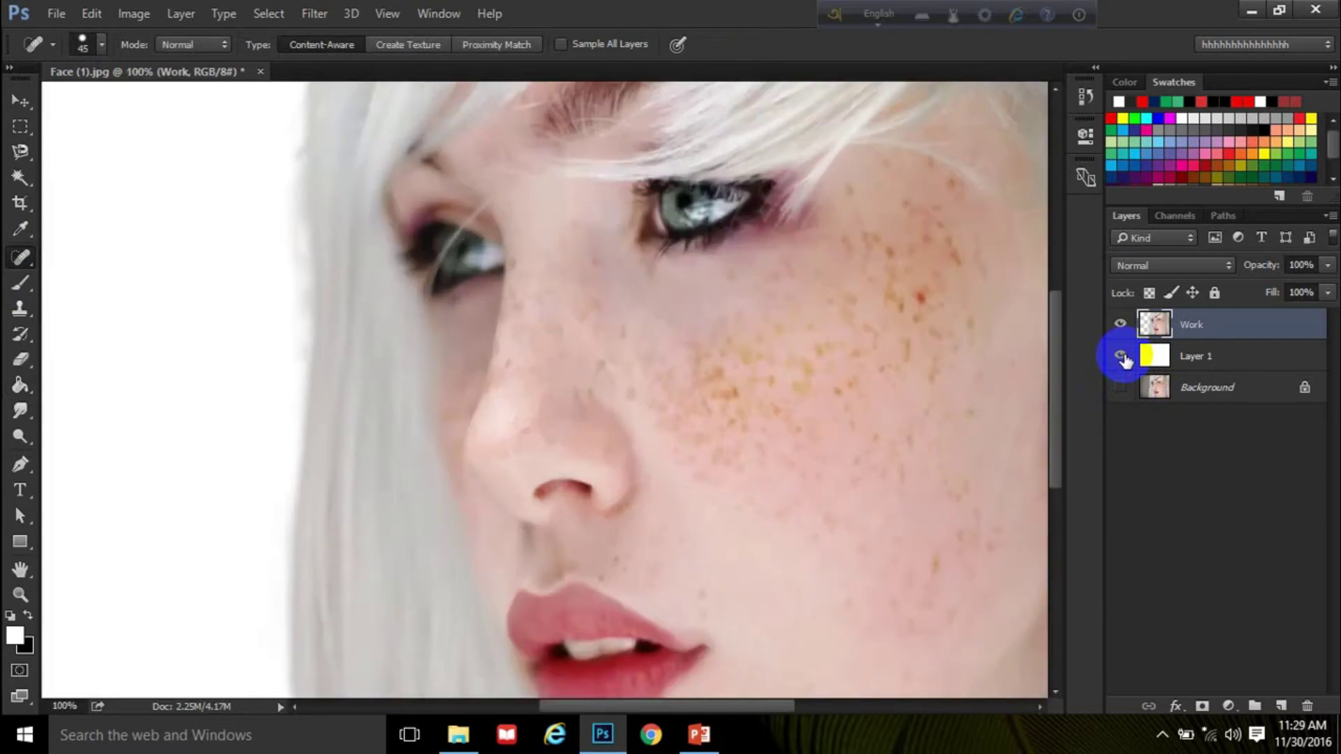
key("ctrl+plus")
left_click_drag(638, 248, 653, 428)
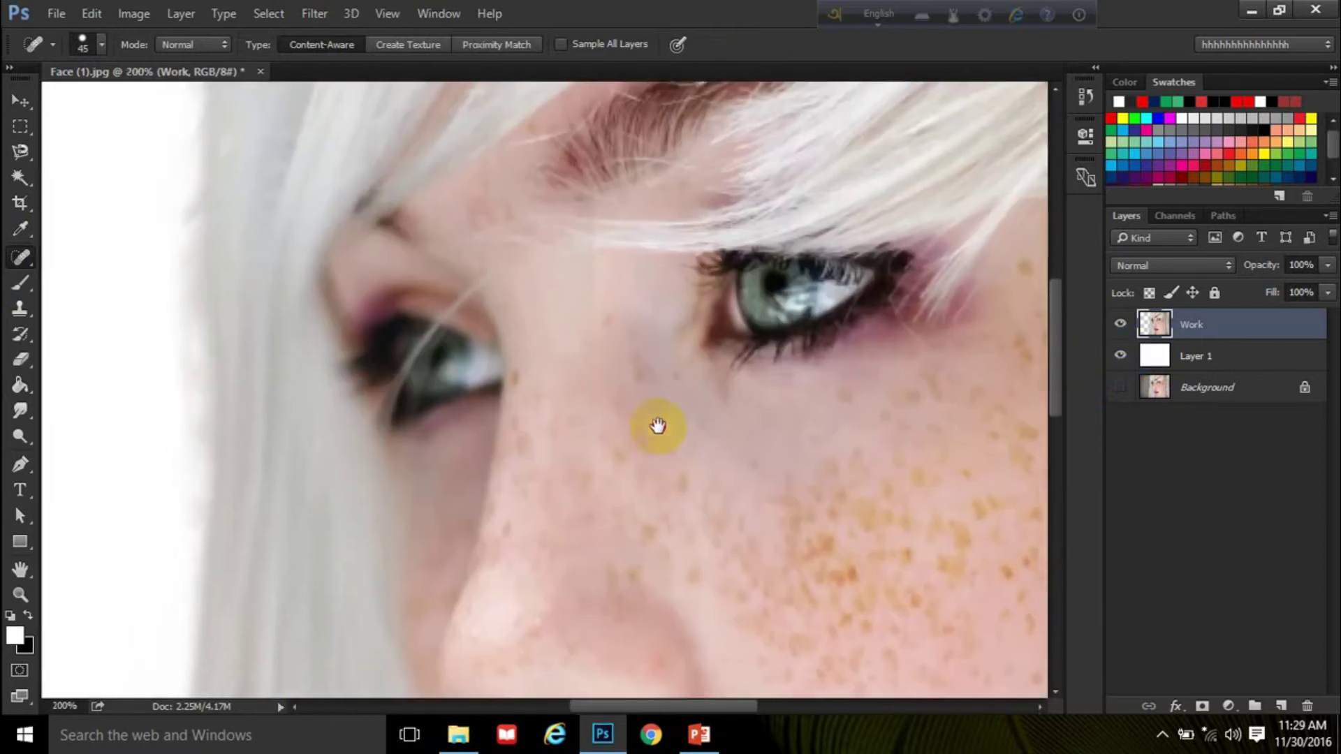
key("ctrl+minus")
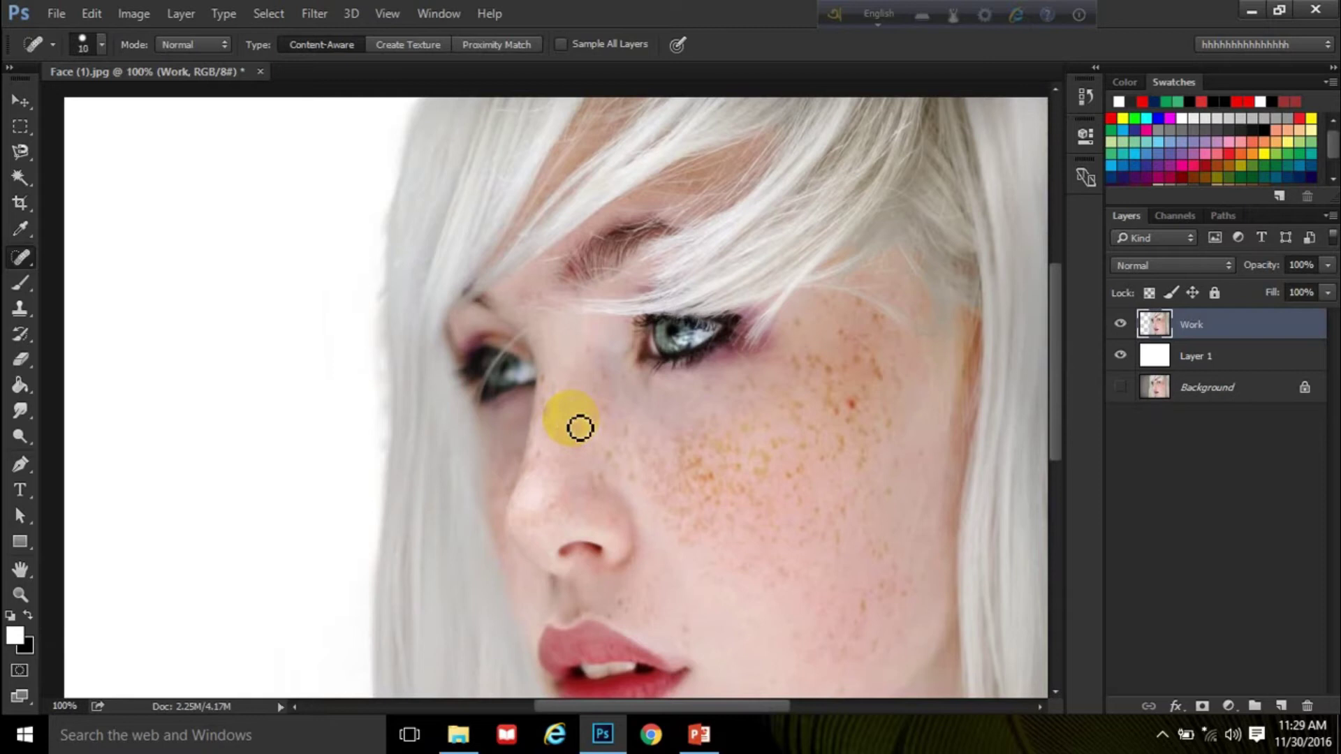
mouse_move(580, 428)
left_mouse_down()
mouse_move(555, 389)
mouse_move(549, 416)
mouse_move(556, 392)
mouse_move(557, 416)
mouse_move(578, 401)
mouse_move(575, 424)
mouse_move(584, 332)
mouse_move(581, 434)
mouse_move(566, 391)
mouse_move(544, 479)
mouse_move(536, 459)
mouse_move(540, 480)
mouse_move(568, 479)
mouse_move(554, 518)
mouse_move(578, 524)
mouse_move(594, 490)
mouse_move(584, 472)
mouse_move(563, 509)
mouse_move(579, 431)
mouse_move(563, 413)
mouse_move(542, 482)
mouse_move(665, 446)
left_mouse_up()
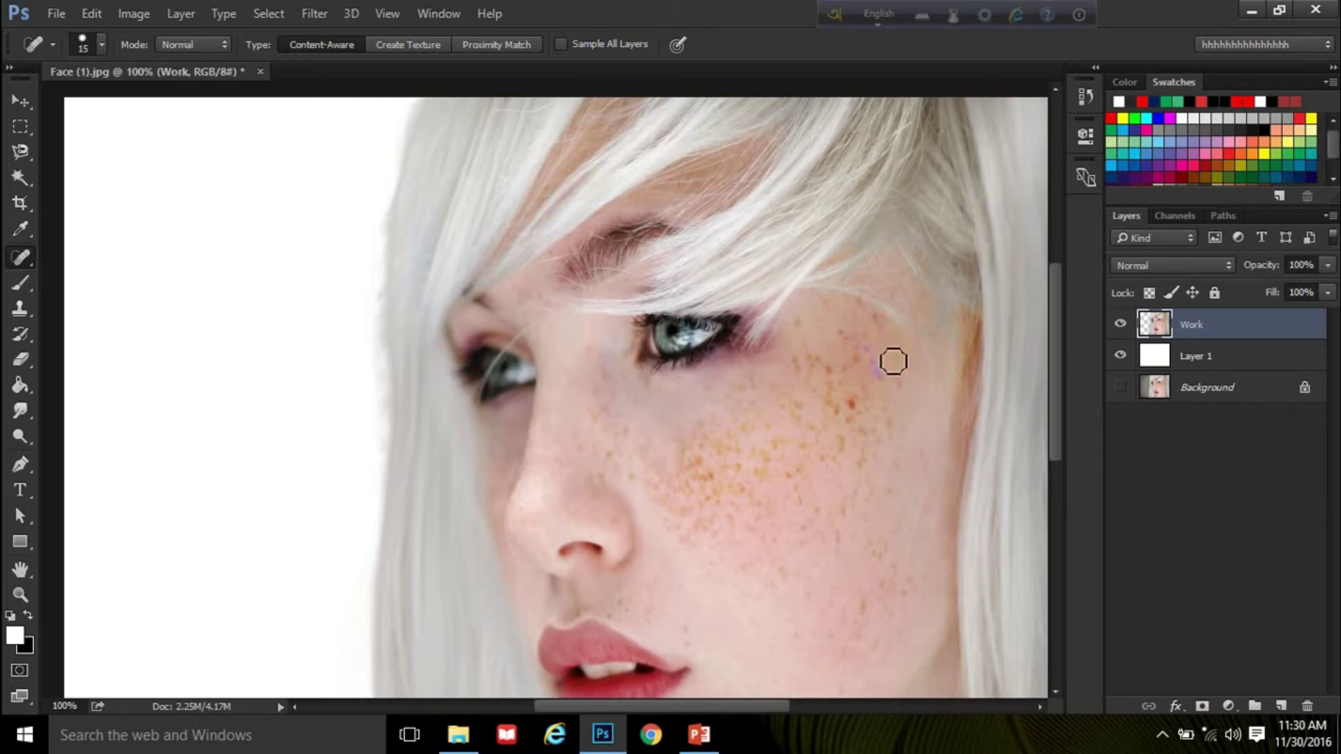
mouse_move(614, 439)
left_mouse_down()
mouse_move(590, 397)
mouse_move(611, 426)
mouse_move(586, 417)
mouse_move(611, 381)
mouse_move(618, 448)
mouse_move(631, 440)
mouse_move(613, 437)
mouse_move(632, 469)
mouse_move(556, 500)
mouse_move(535, 532)
mouse_move(557, 526)
left_mouse_up()
Reselect the Spot Healing Brush and enlarge it to size 25.
left_click(18, 313)
left_click(21, 258)
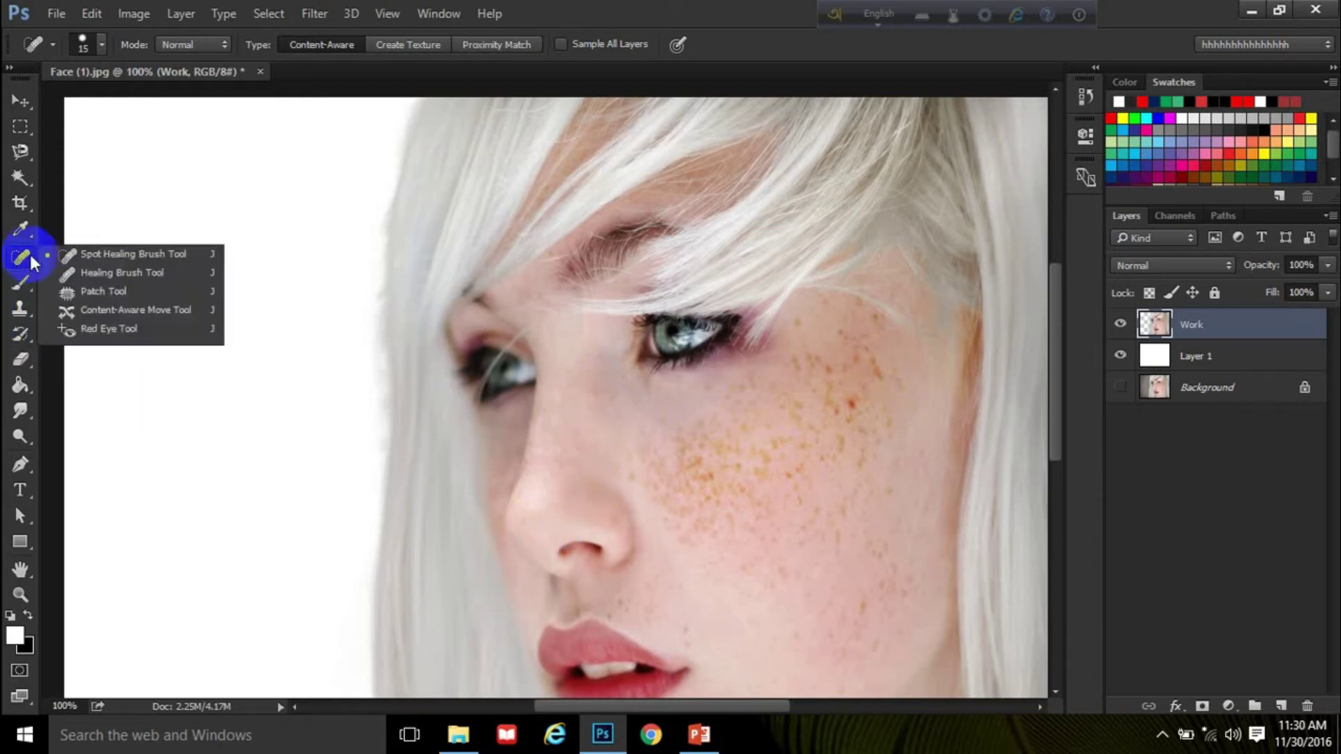
left_click(534, 507)
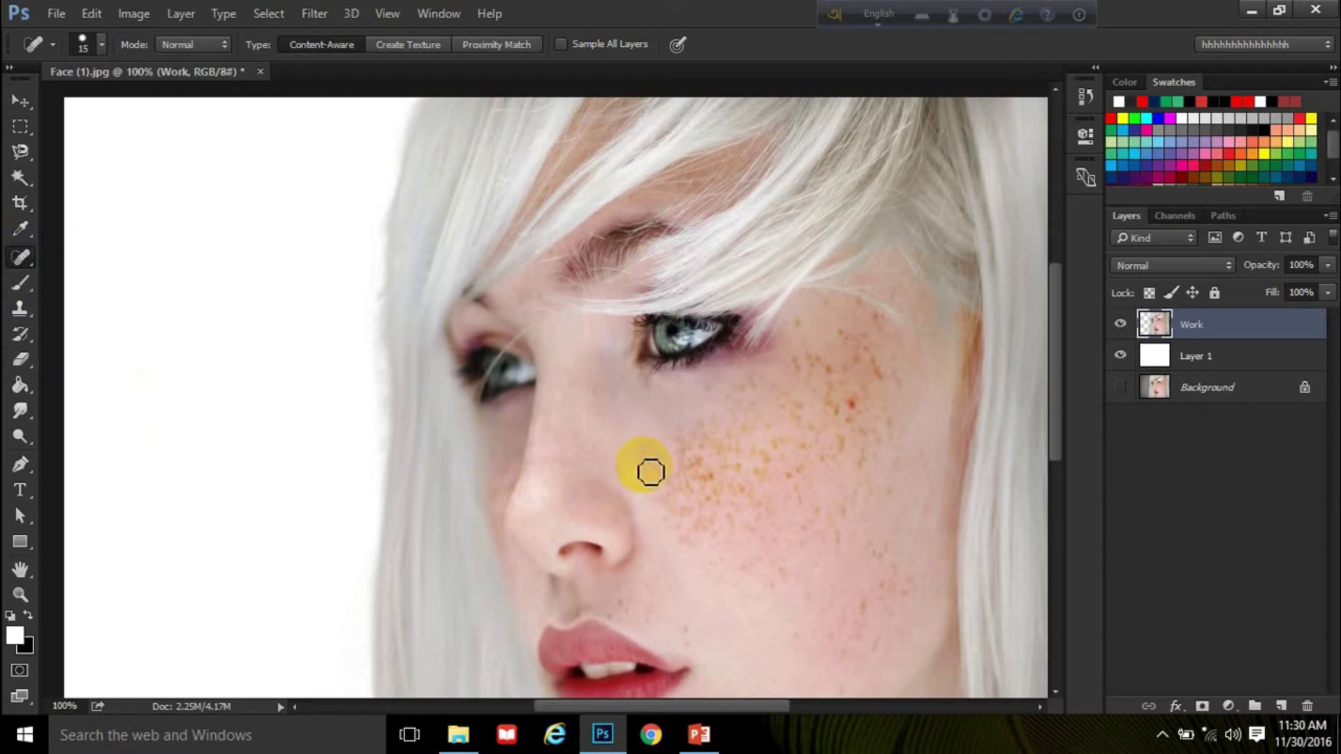
key("bracketright")
Heal freckles on the upper cheek beside the nose with three strokes.
mouse_move(682, 539)
left_mouse_down()
mouse_move(673, 478)
mouse_move(687, 444)
left_mouse_up()
mouse_move(692, 509)
left_mouse_down()
mouse_move(695, 532)
mouse_move(691, 443)
left_mouse_up()
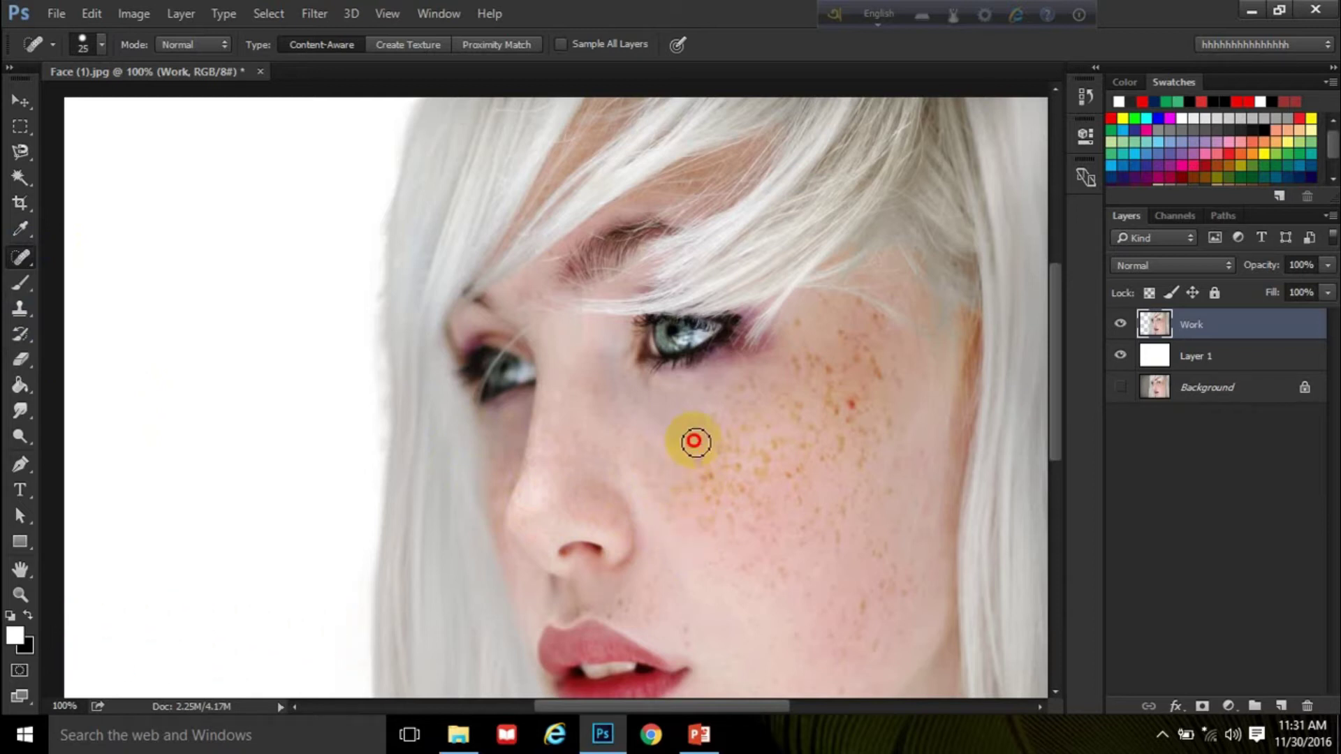
mouse_move(712, 515)
left_mouse_down()
mouse_move(685, 505)
mouse_move(693, 455)
mouse_move(719, 467)
mouse_move(726, 493)
left_mouse_up()
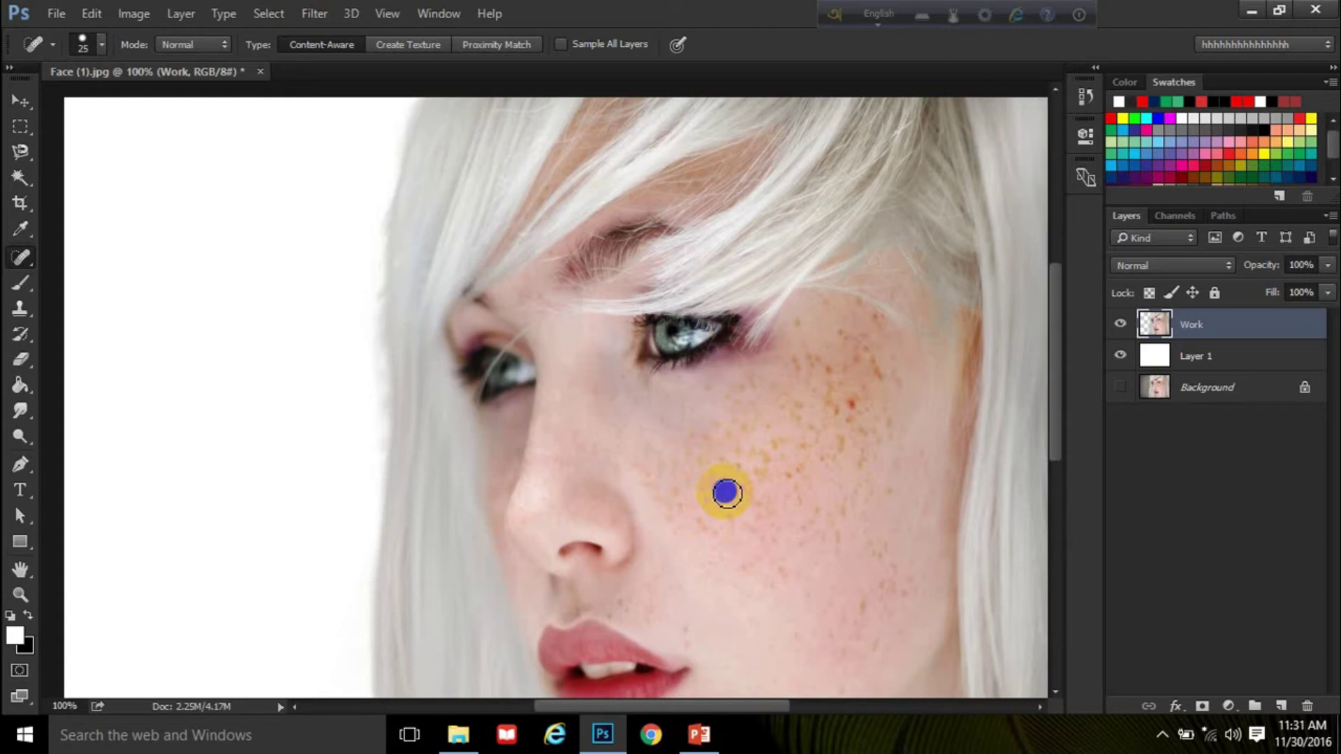
Hide Layer 1, show the Background, and toggle the Work layer for before/after comparison.
left_click(1120, 356)
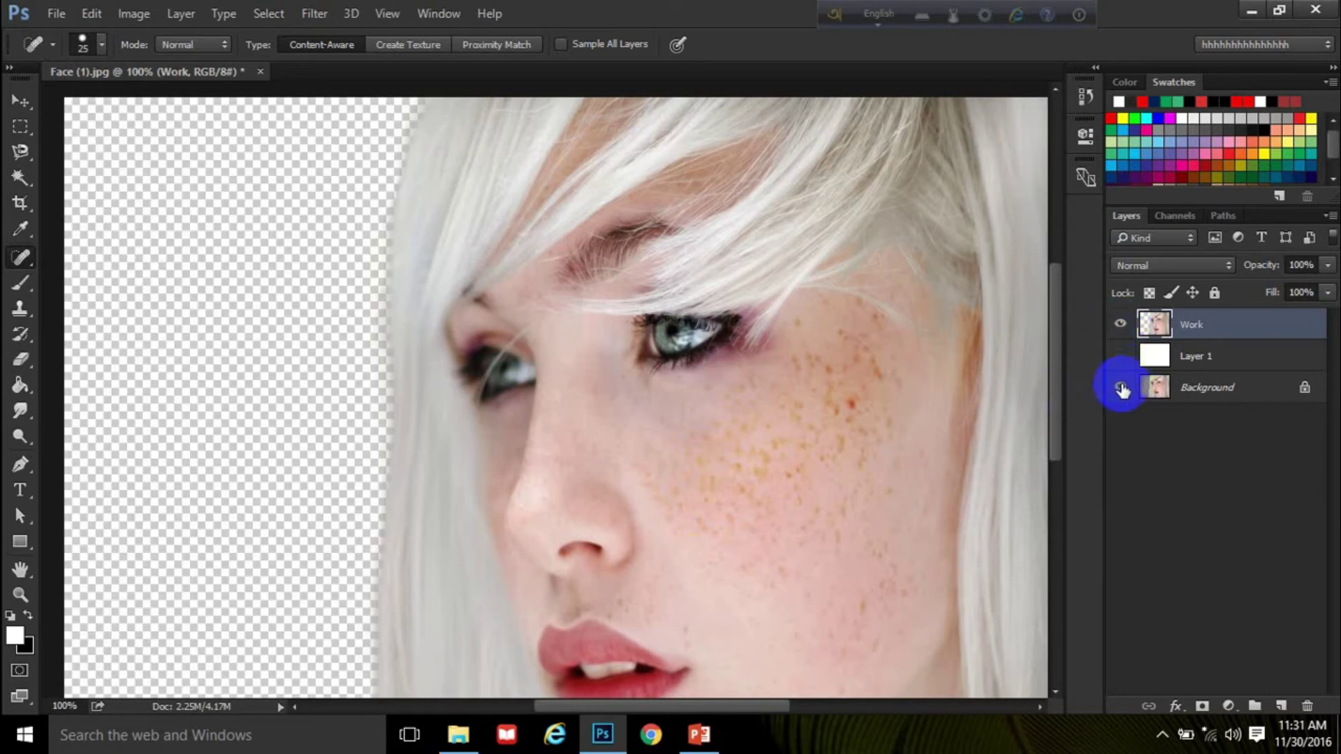
left_click(1120, 388)
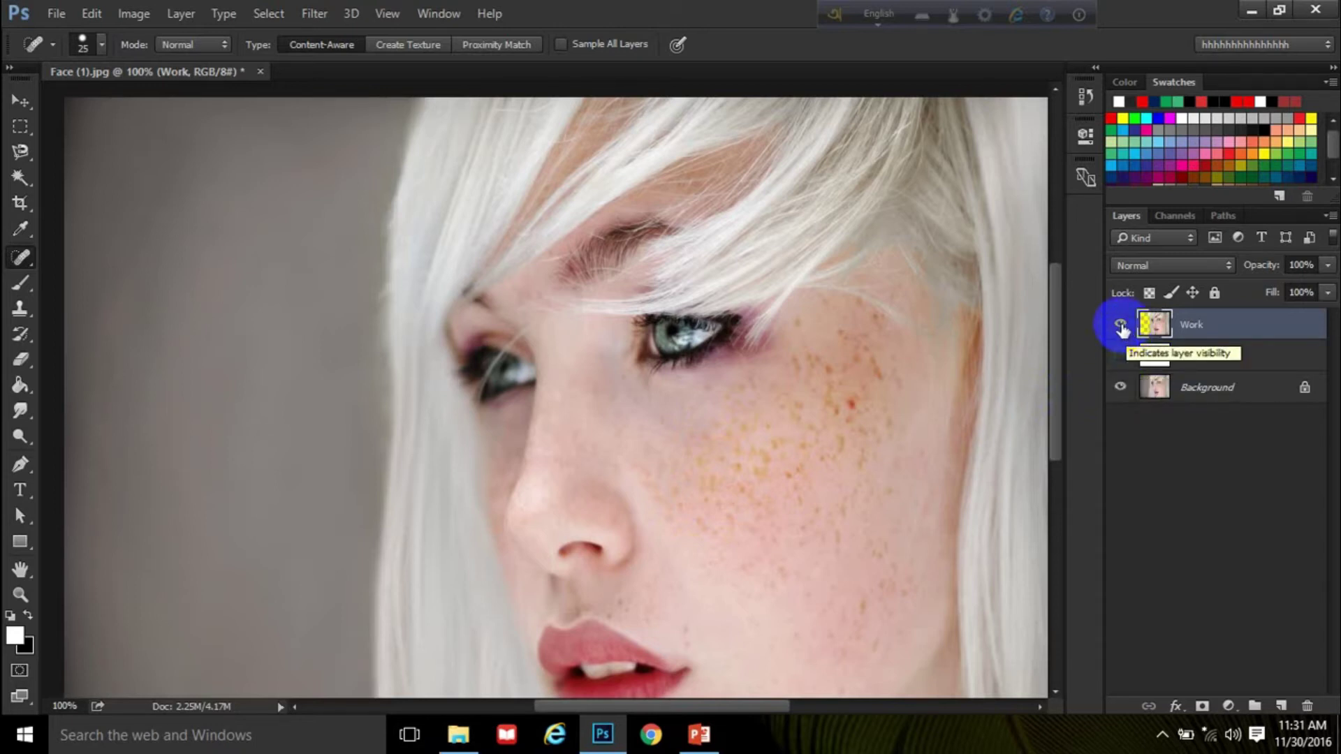
left_click(1120, 325)
left_click(1119, 326)
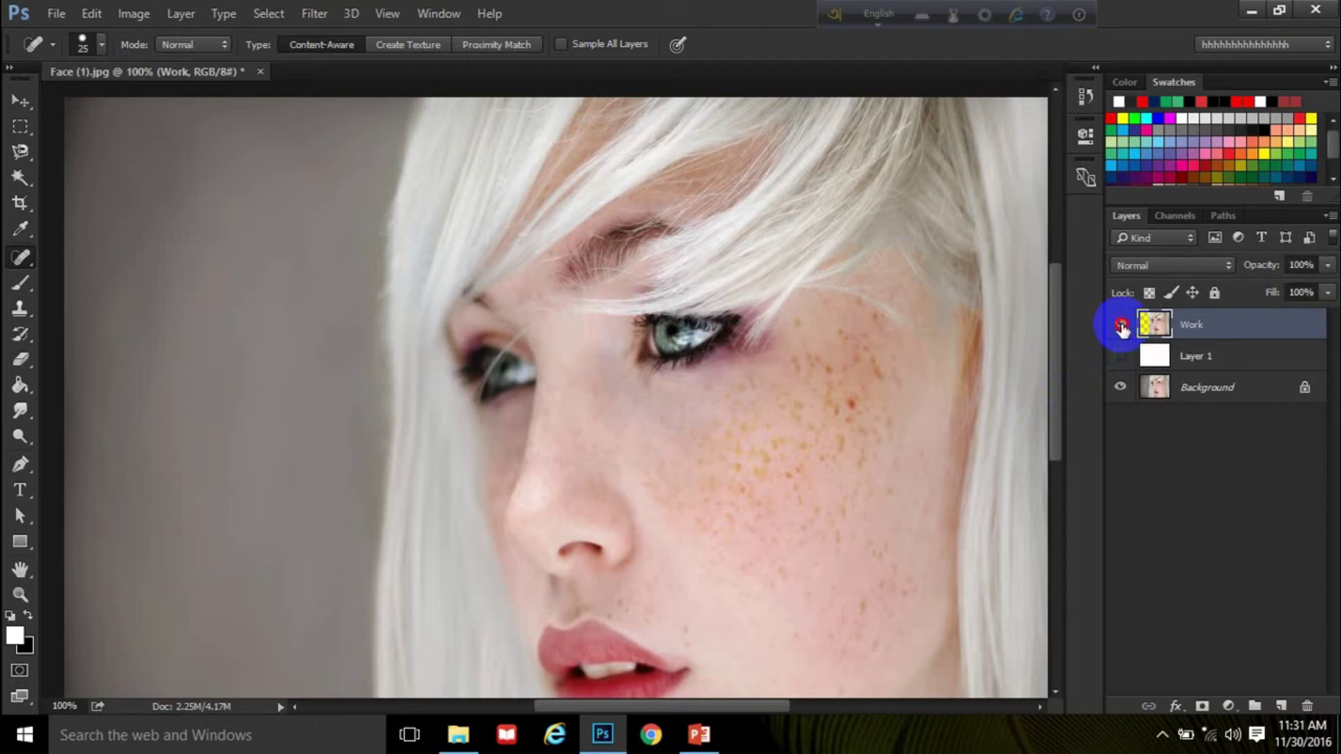
left_click(1120, 325)
left_click(1120, 325)
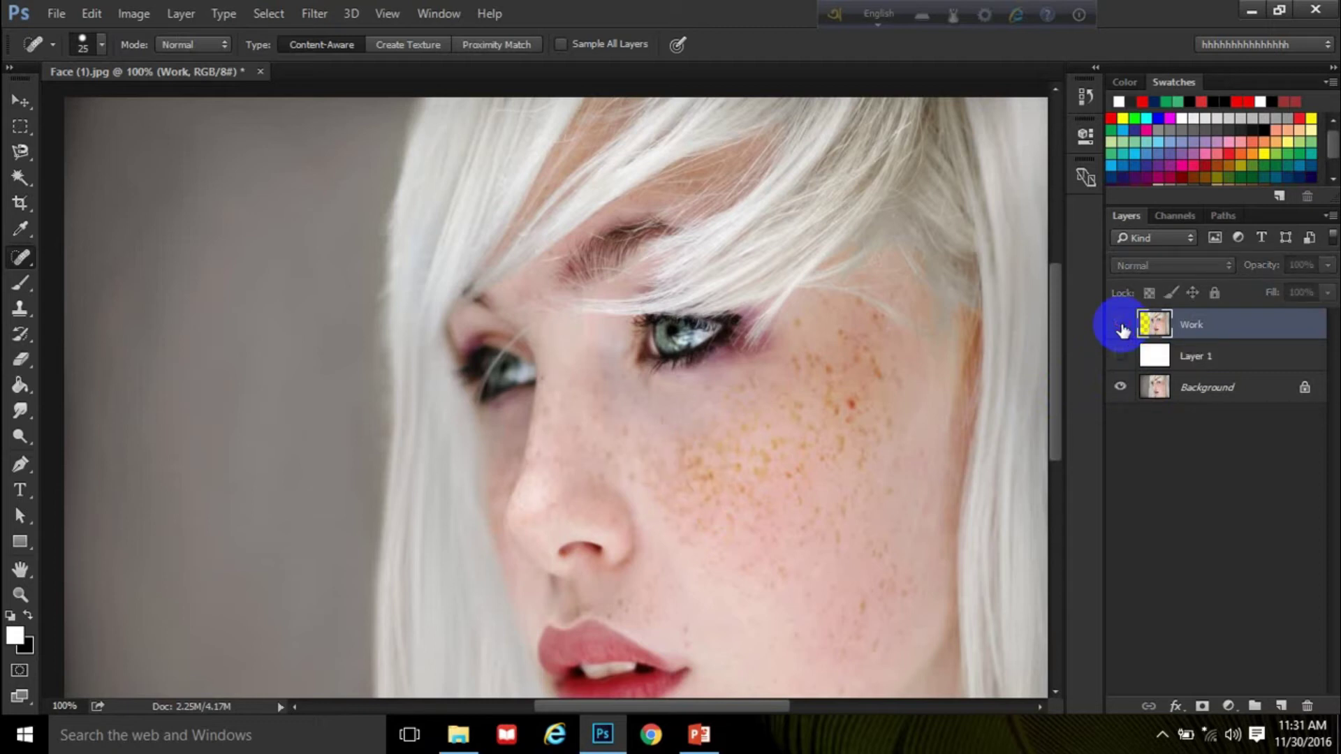
left_click(1120, 325)
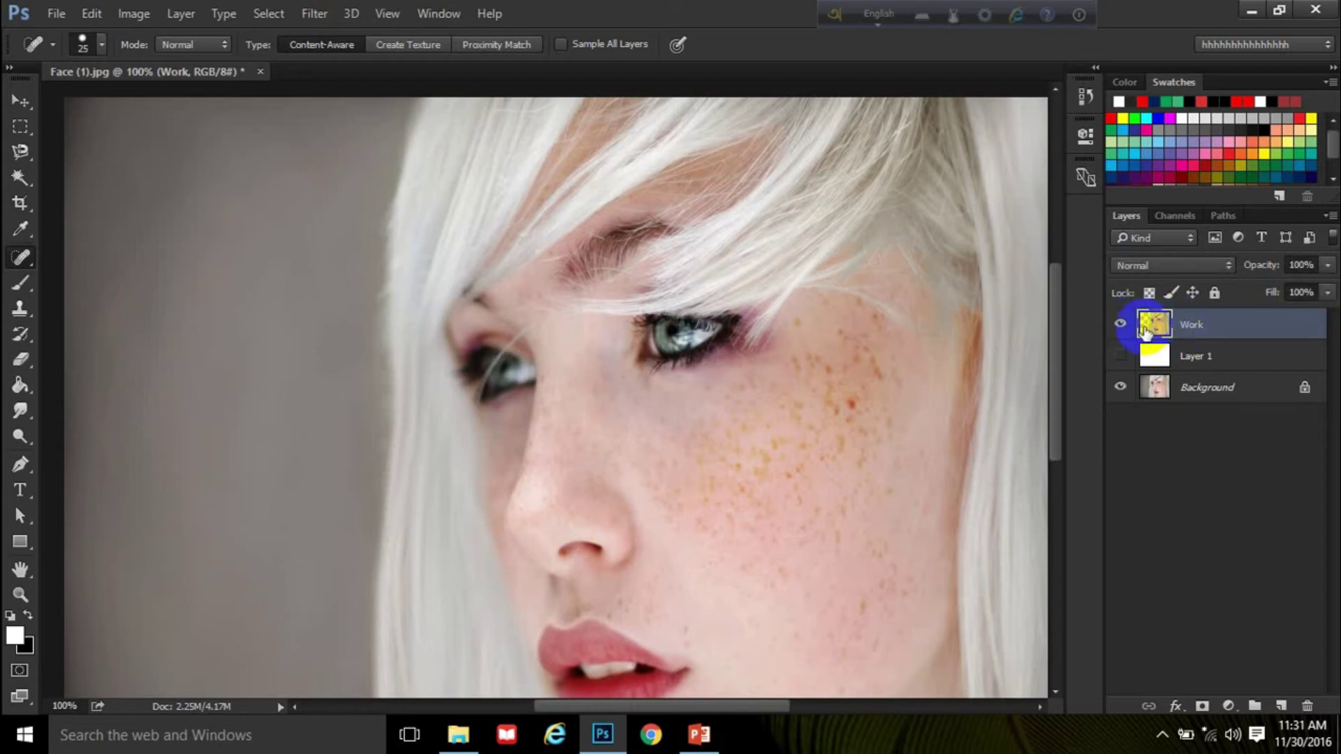
Heal freckles beside the nose down toward the nostril.
left_click(657, 456)
left_click(682, 419)
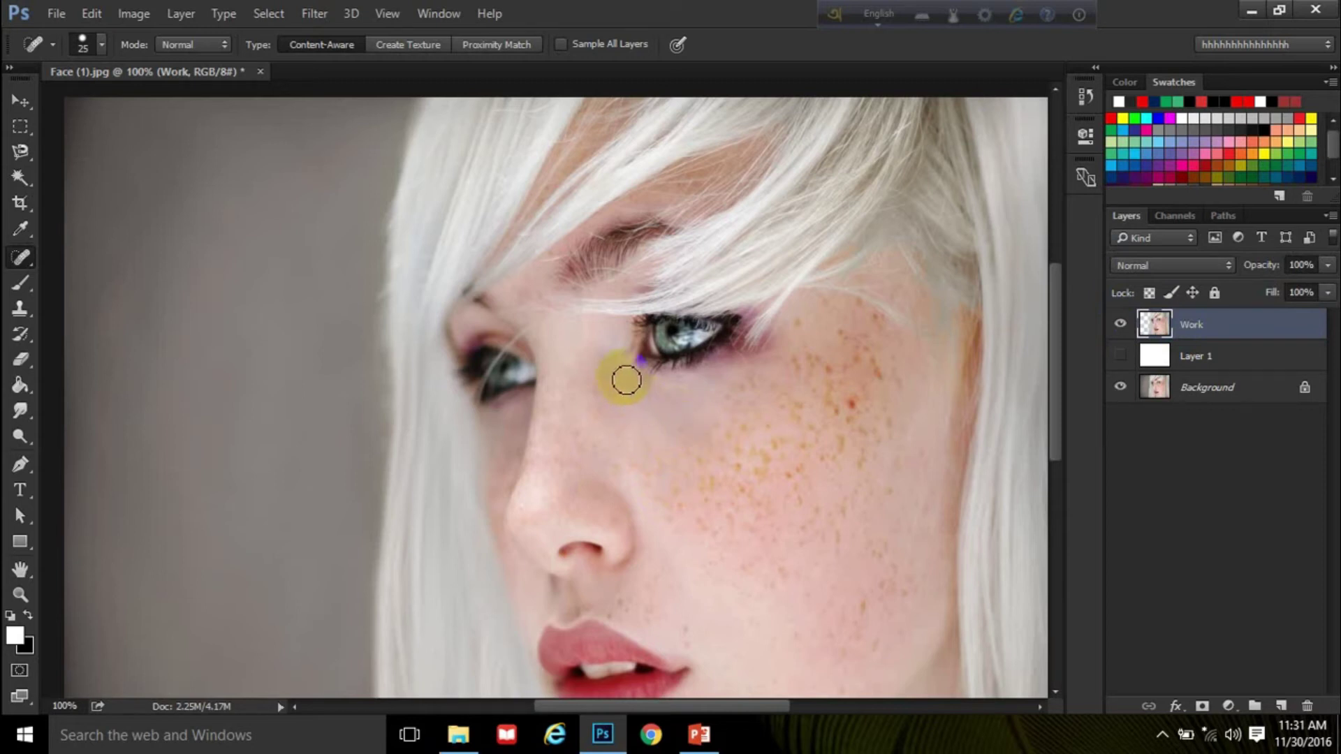
left_click(651, 437)
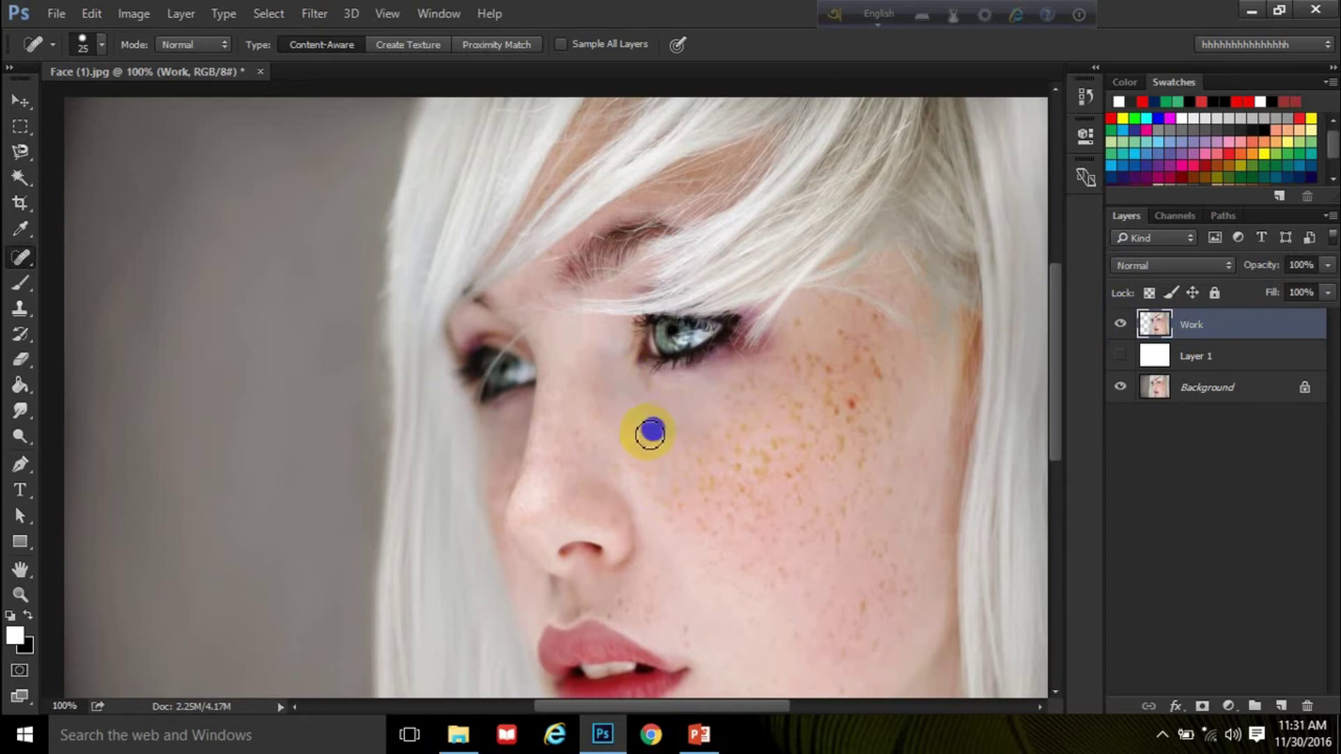
left_click(657, 489)
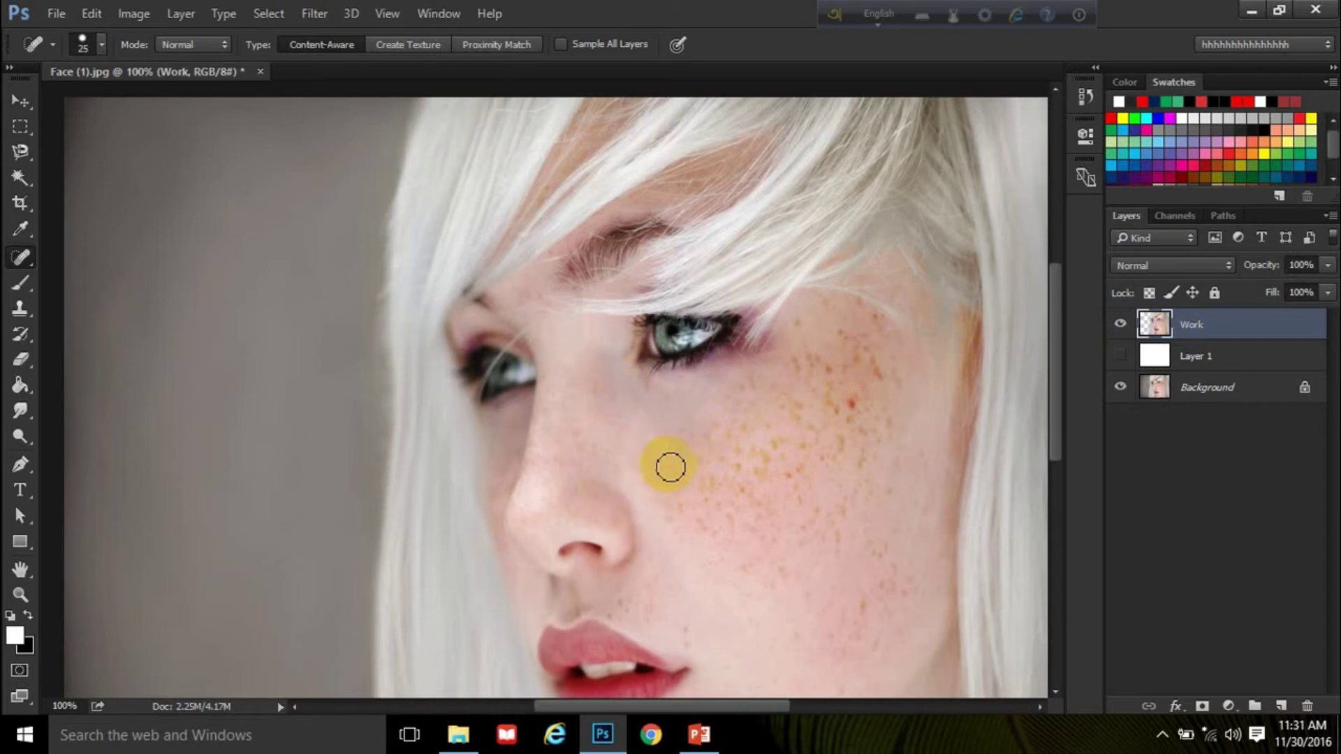
left_click(649, 469)
left_click(662, 511)
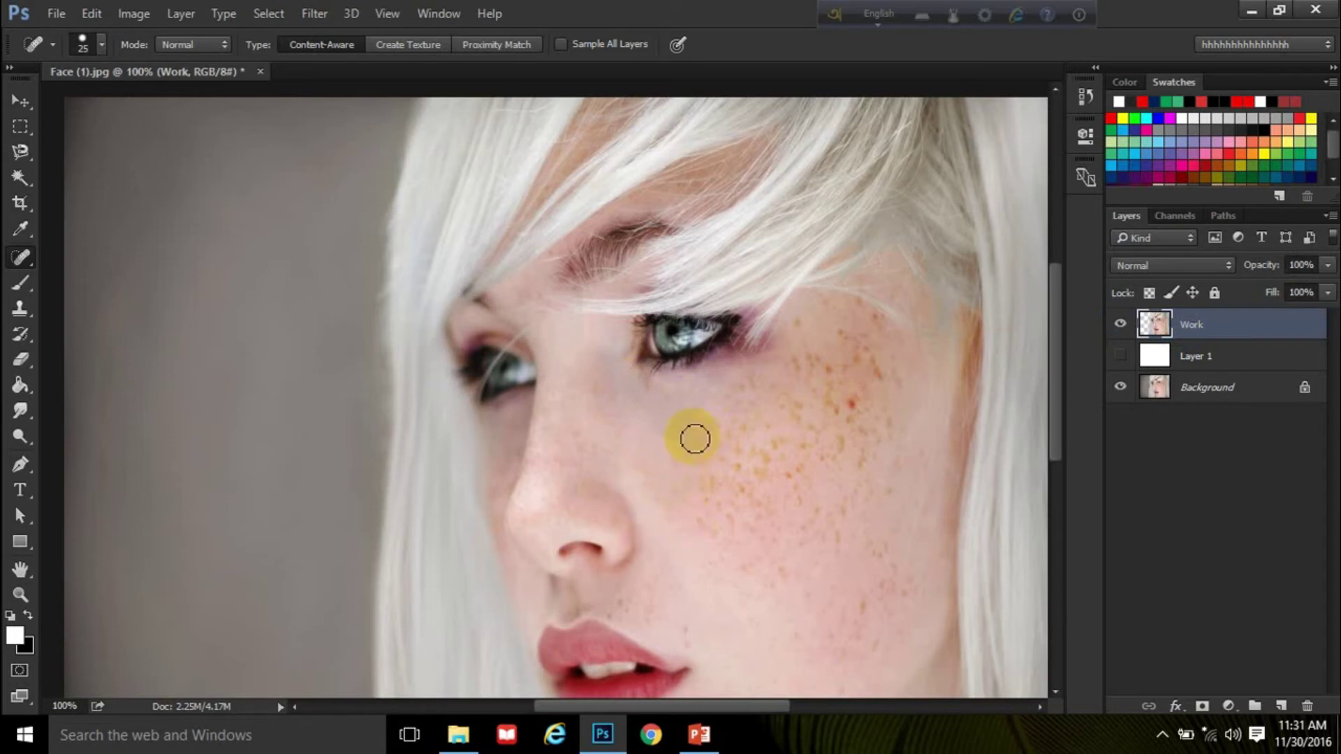
Heal freckles on the upper outer cheek near the eye.
left_click(853, 337)
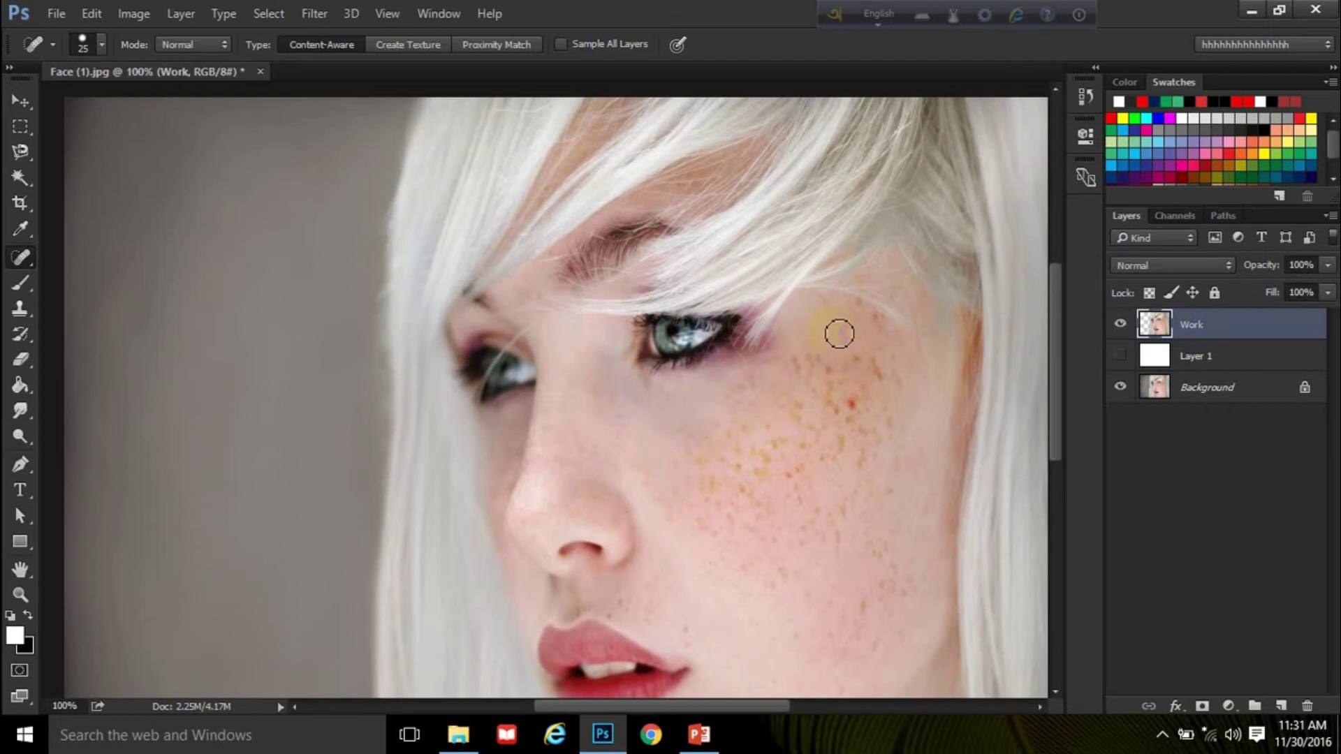
left_click(873, 361)
left_click(891, 370)
left_click(874, 363)
left_click(841, 353)
left_click_drag(832, 374, 803, 349)
left_click_drag(765, 382, 733, 391)
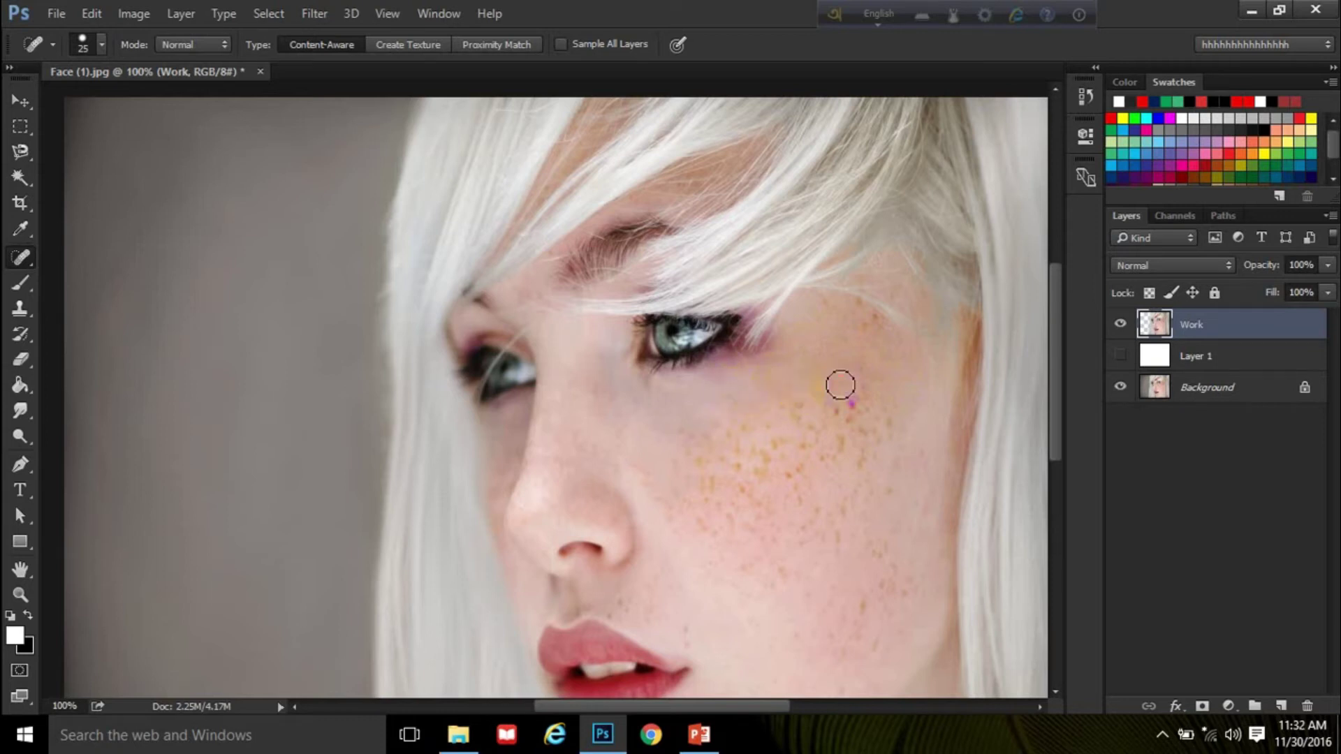
Heal freckles across the lower outer cheek and near the outer eye corner.
left_click(870, 392)
mouse_move(889, 416)
left_mouse_down()
mouse_move(893, 450)
mouse_move(854, 401)
mouse_move(820, 398)
left_mouse_up()
left_click(870, 423)
left_click(855, 413)
left_click(907, 432)
left_click_drag(896, 461, 871, 483)
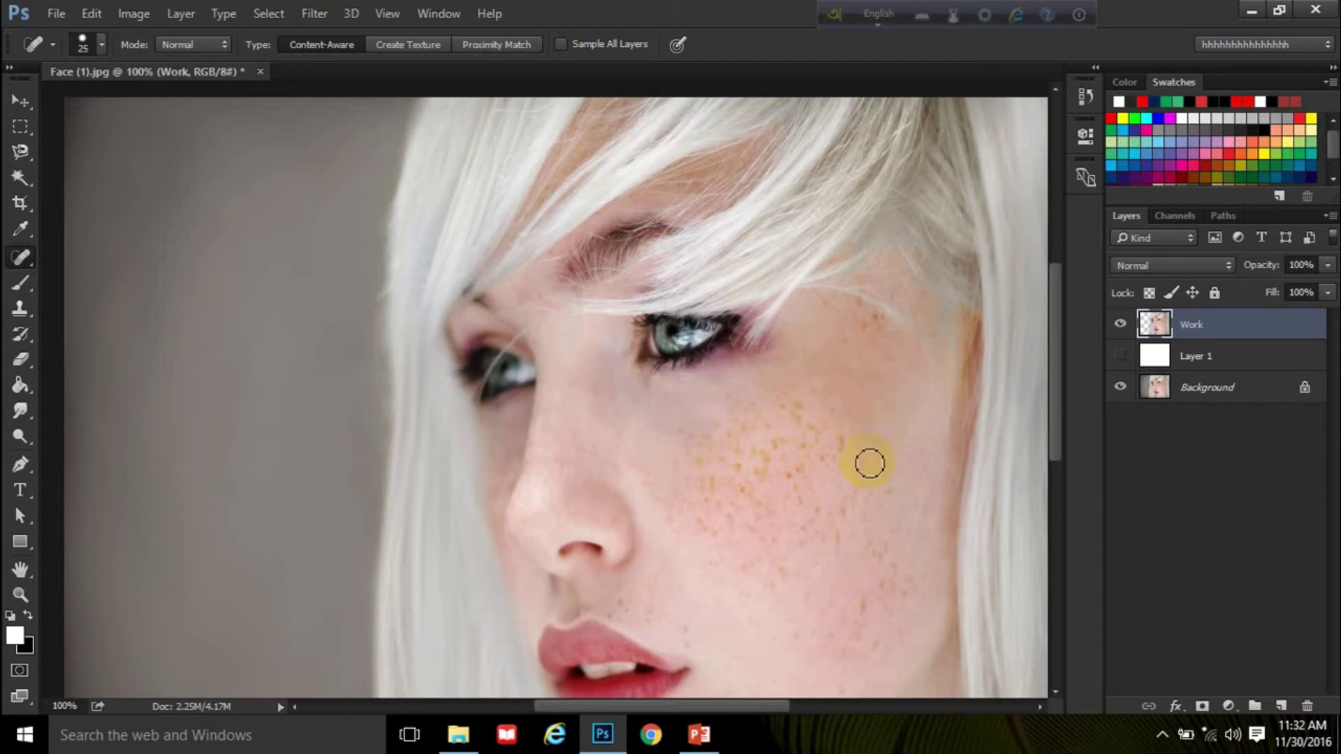
left_click(898, 509)
left_click(904, 536)
left_click(868, 547)
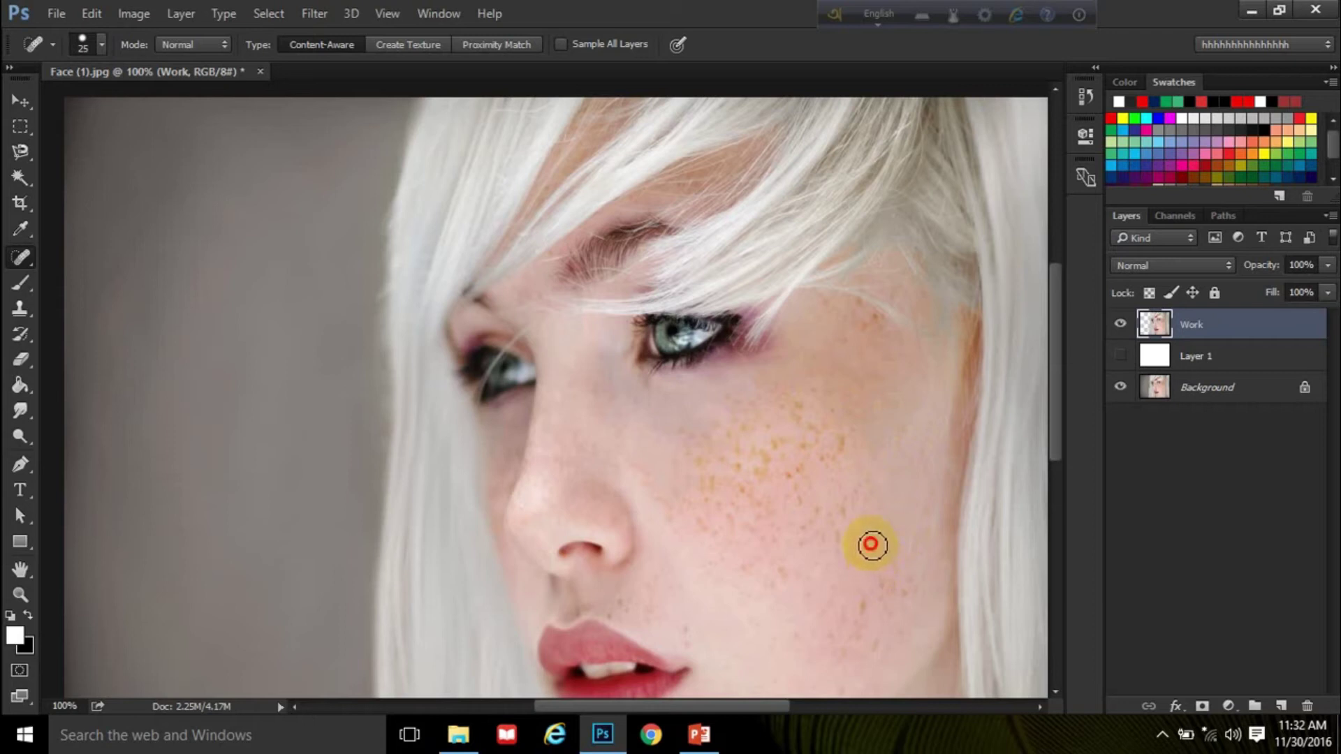
left_click(848, 514)
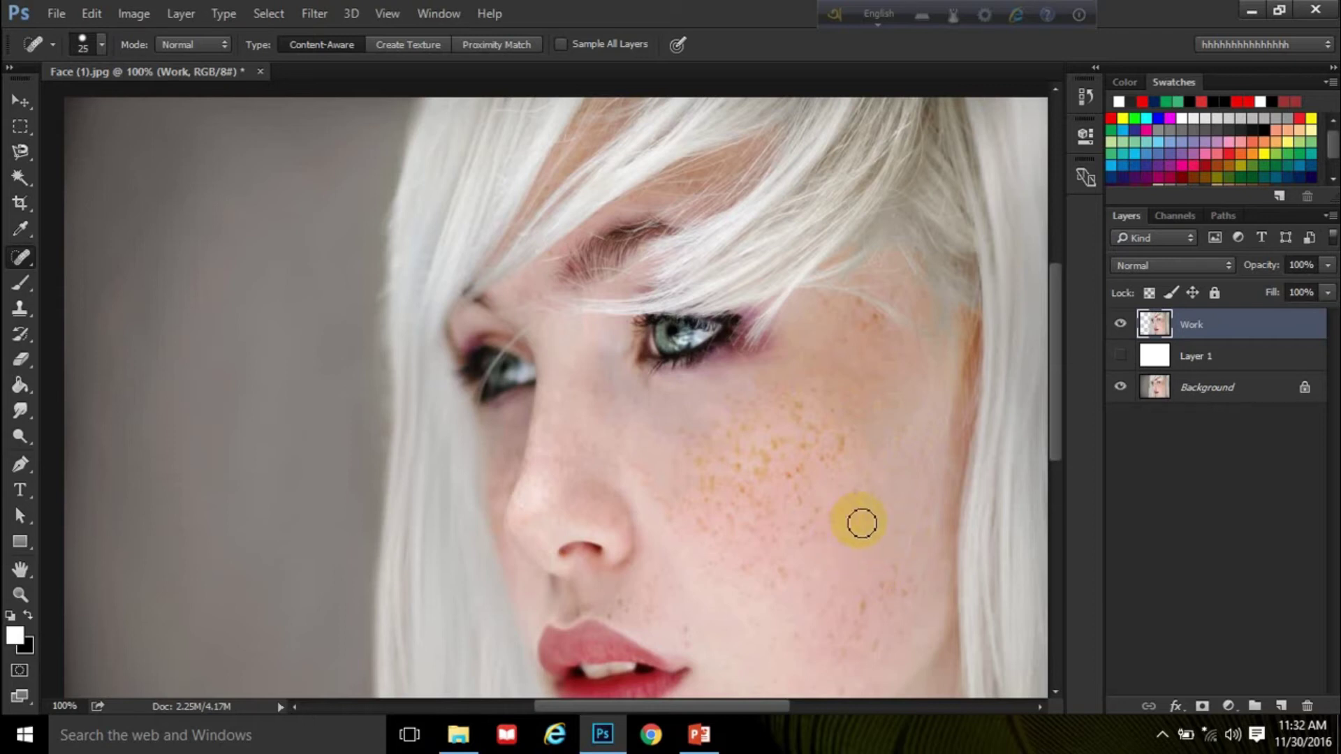
mouse_move(871, 480)
left_mouse_down()
mouse_move(869, 516)
mouse_move(865, 502)
left_mouse_up()
mouse_move(843, 441)
left_mouse_down()
mouse_move(858, 441)
mouse_move(818, 393)
left_mouse_up()
left_click_drag(847, 319, 849, 323)
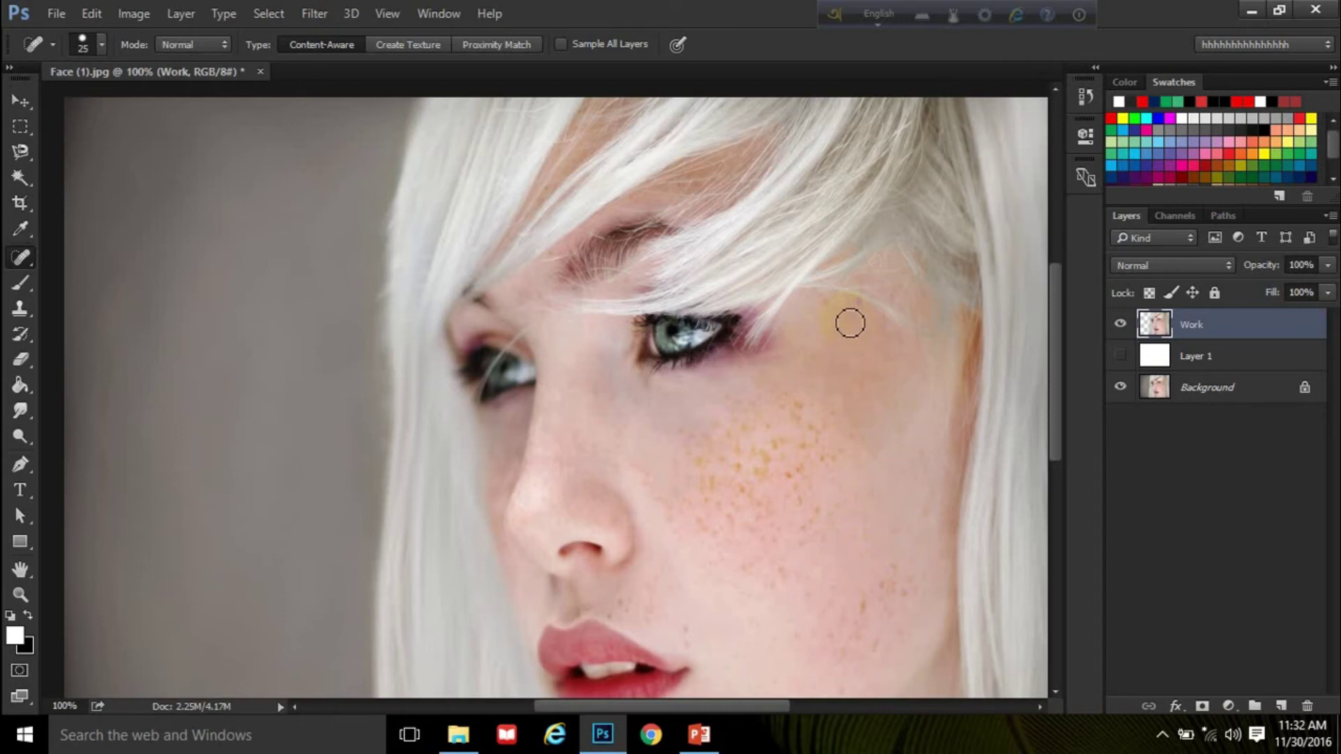
Set the healing brush picker to 38 px size and 43% spacing.
right_click(824, 362)
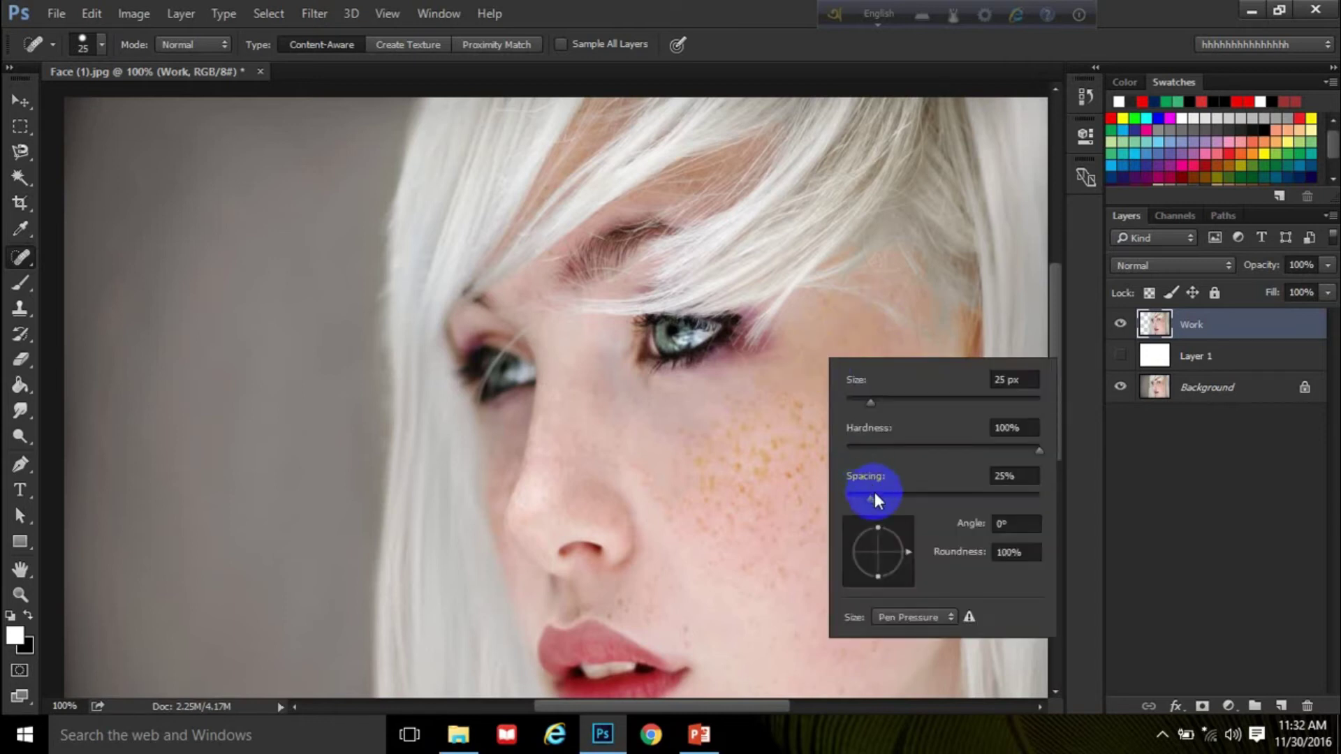
left_click_drag(846, 308, 823, 299)
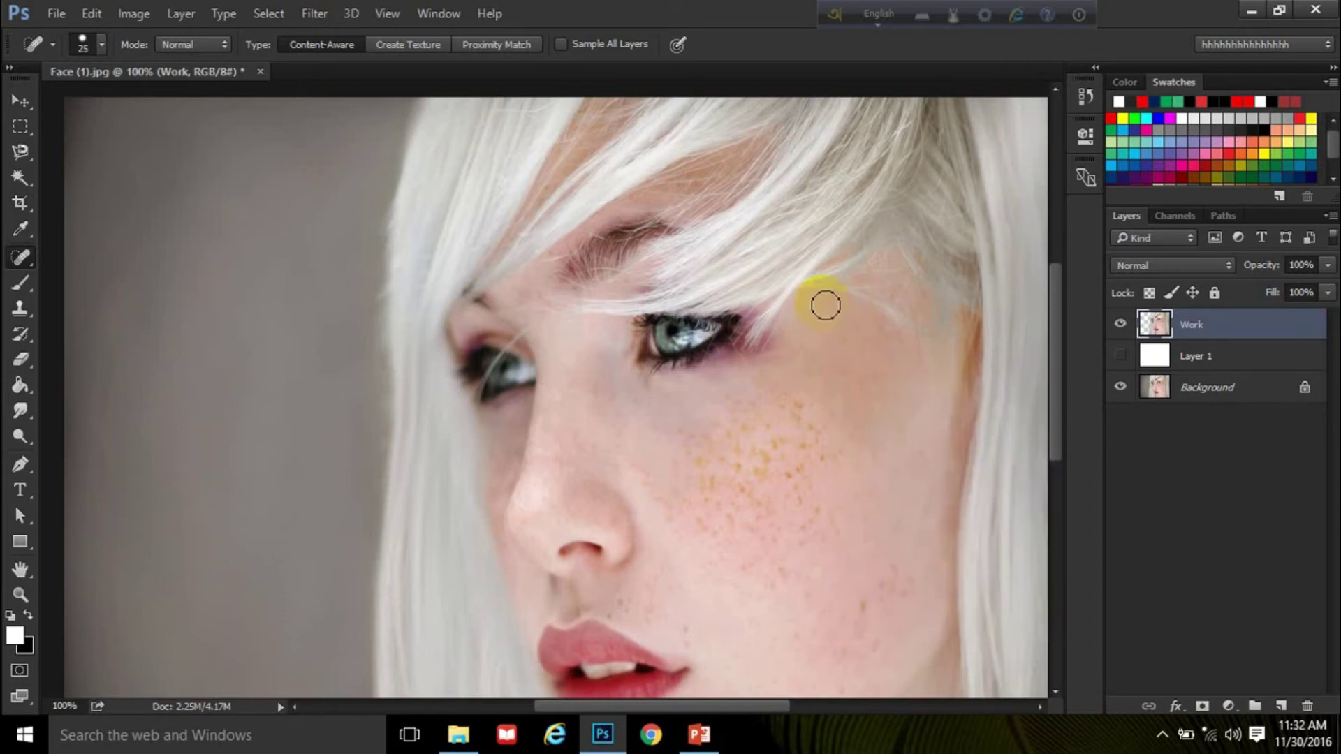
right_click(820, 402)
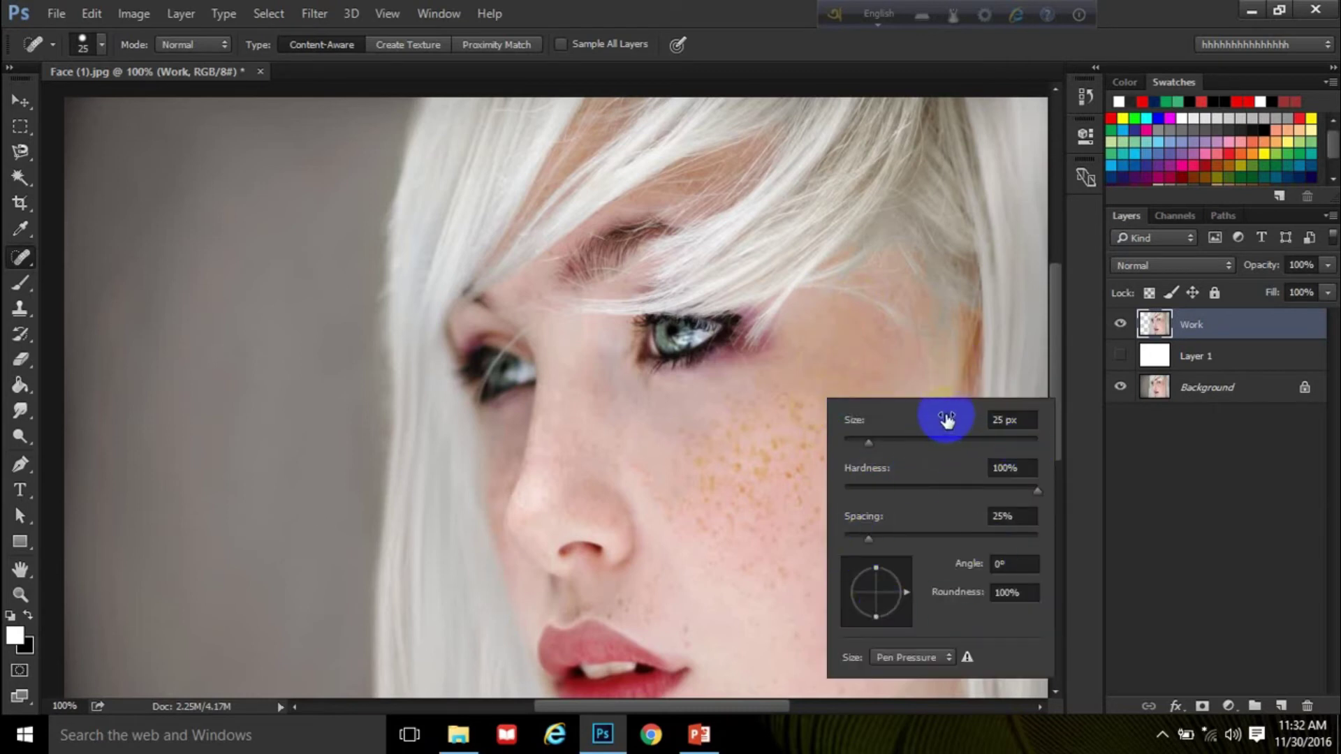
mouse_move(938, 417)
left_mouse_down()
mouse_move(892, 408)
mouse_move(916, 405)
left_mouse_up()
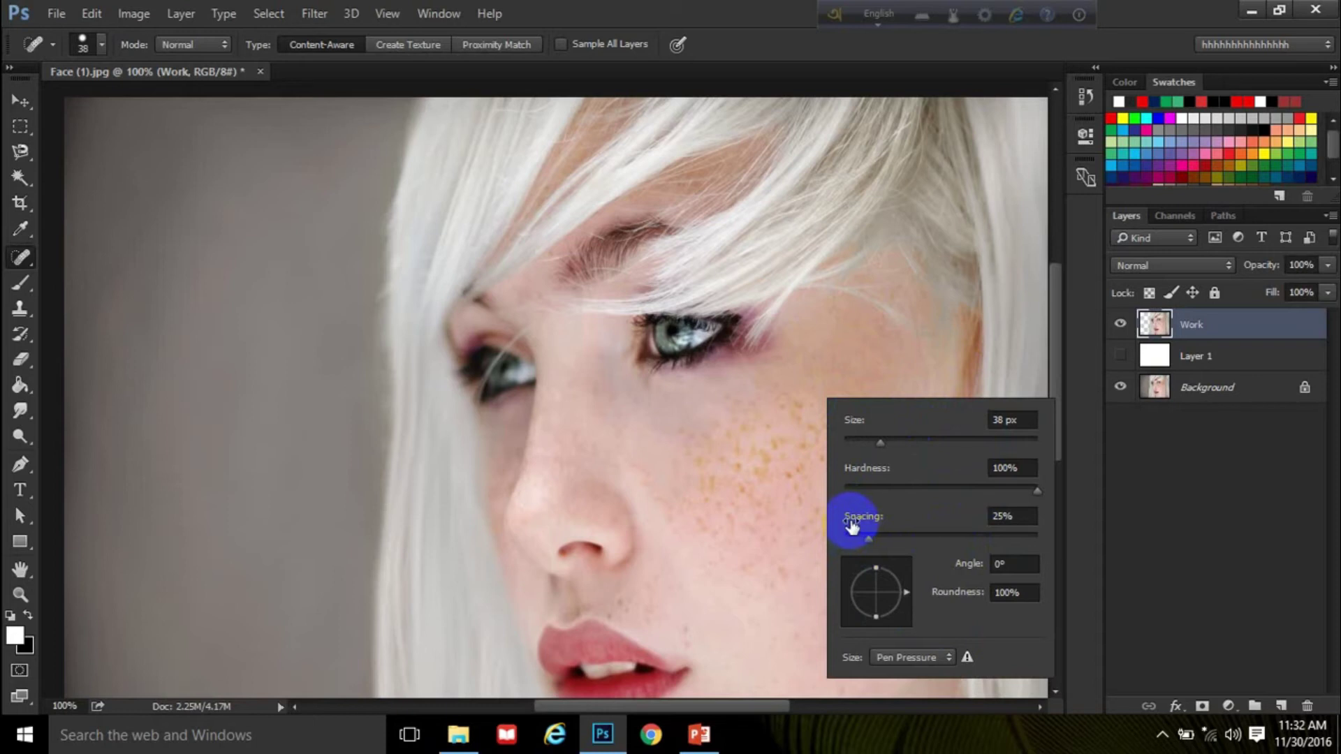
left_click_drag(851, 527, 862, 529)
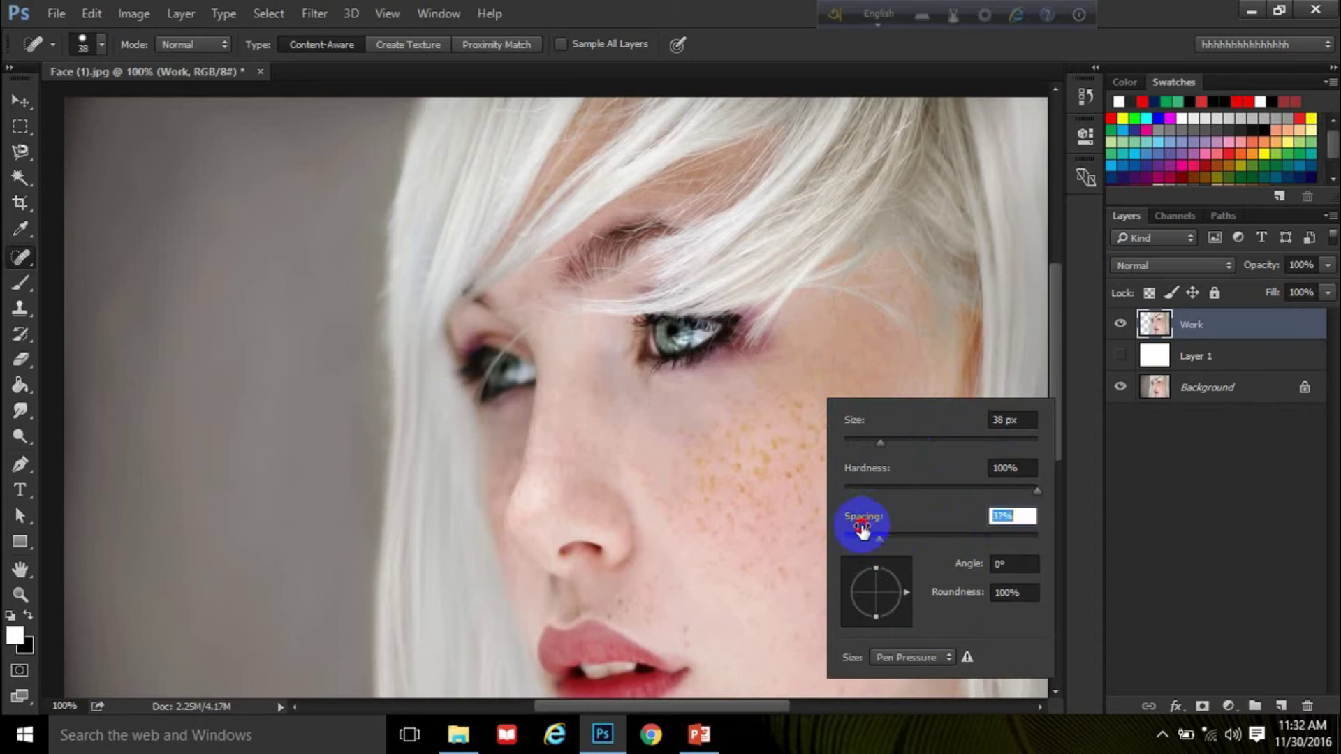
left_click_drag(862, 529, 879, 528)
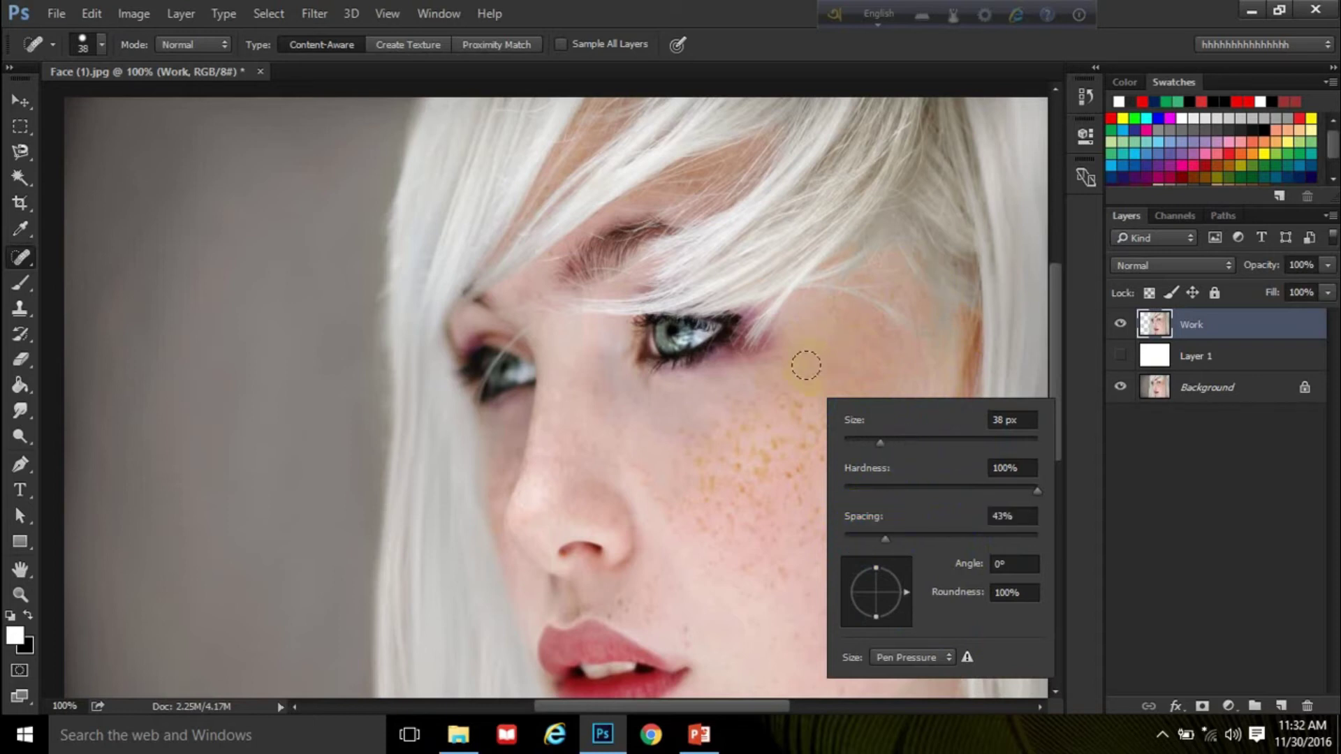
Heal freckles scattered across the mid-cheek with single dabs.
left_click(787, 385)
left_click(792, 408)
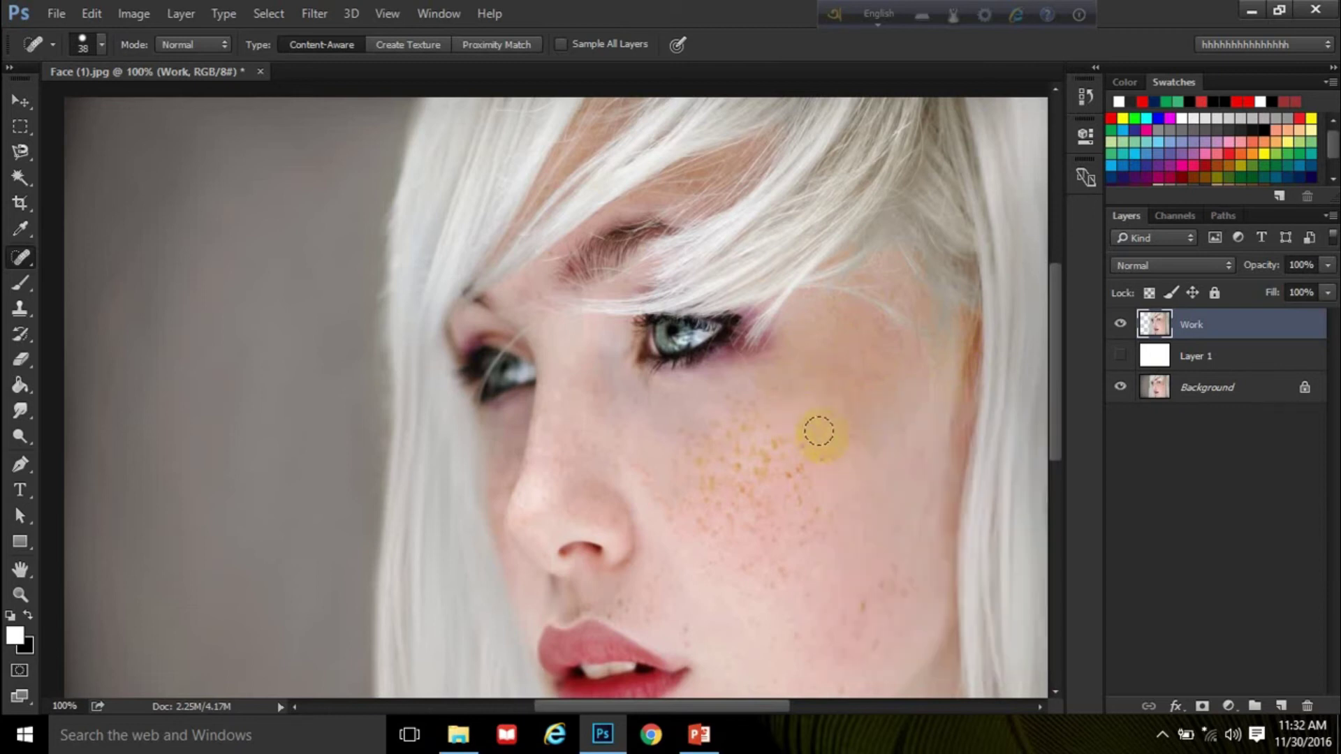
left_click(861, 462)
left_click(815, 457)
left_click(802, 446)
left_click(754, 421)
left_click(776, 388)
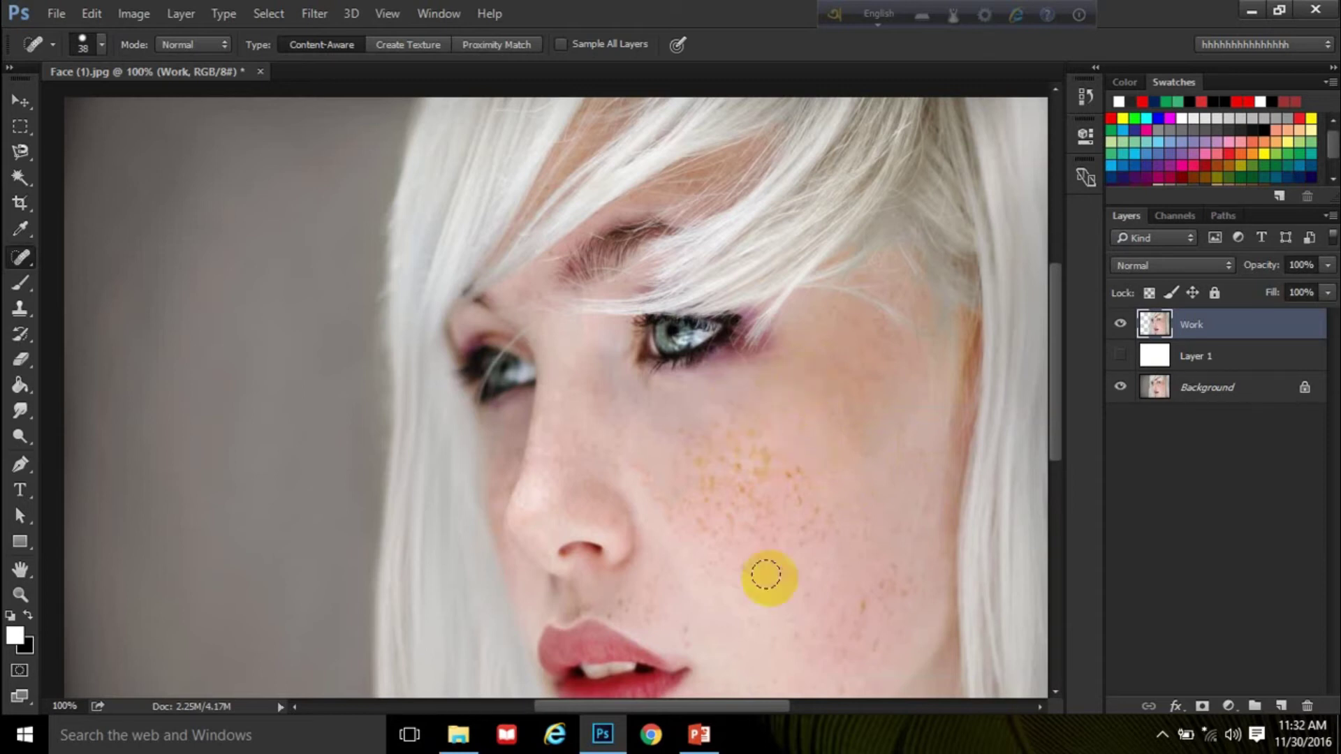
Heal more freckles running down toward the lower cheek.
right_click(768, 400)
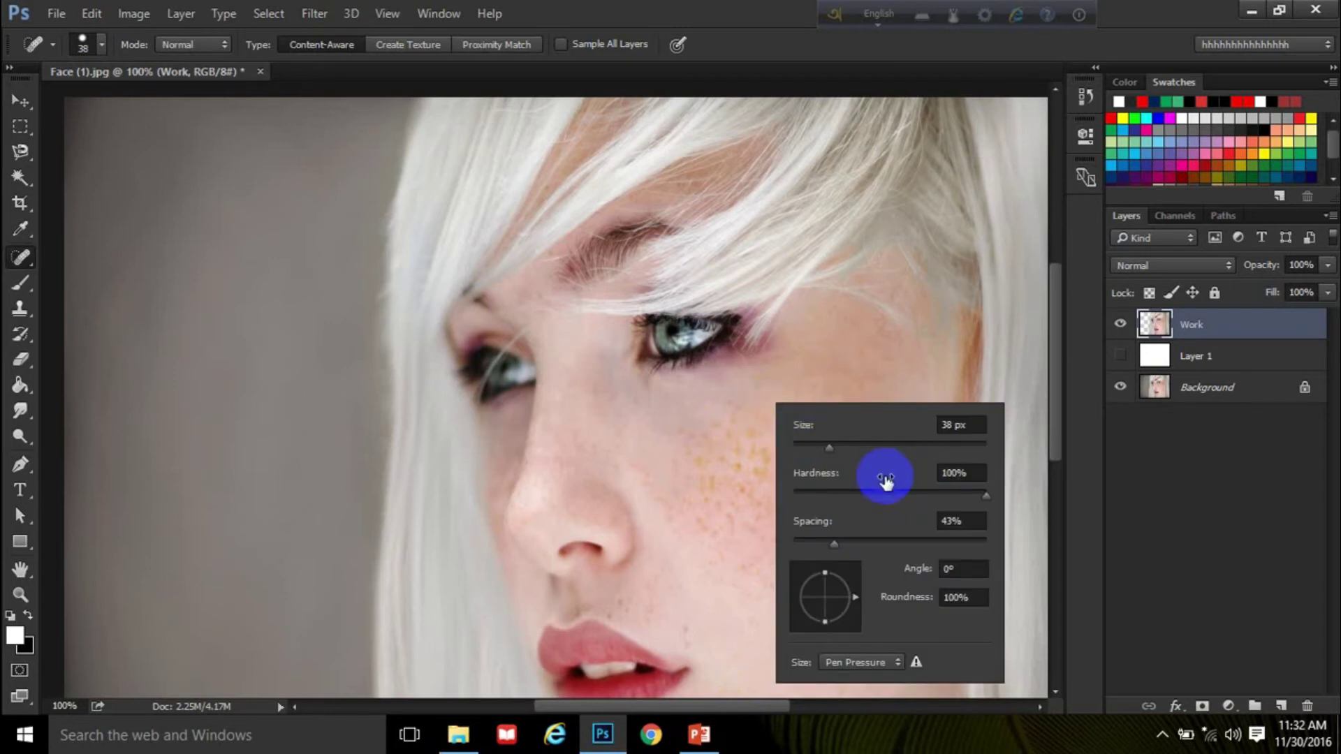
left_click(761, 432)
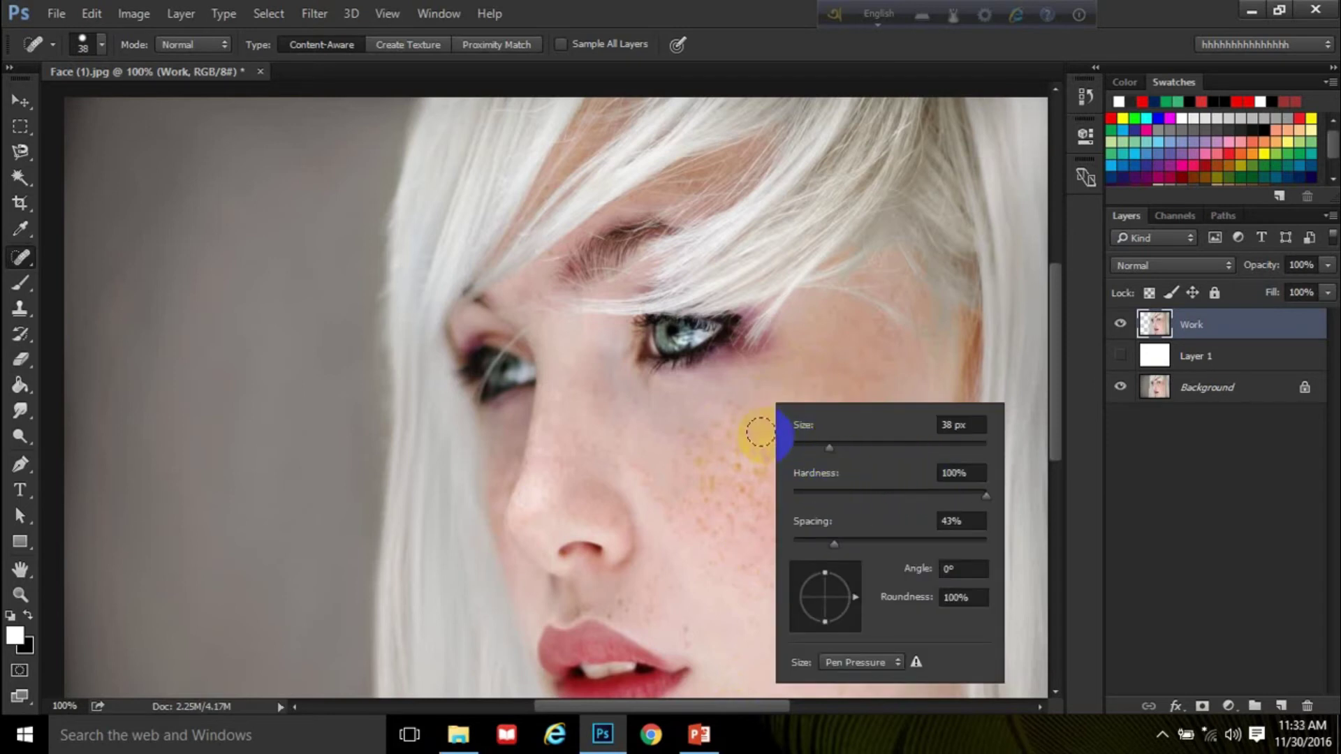
left_click(759, 433)
left_click(731, 409)
left_click(724, 440)
left_click(754, 443)
left_click(790, 473)
left_click(803, 496)
left_click(829, 523)
left_click(775, 488)
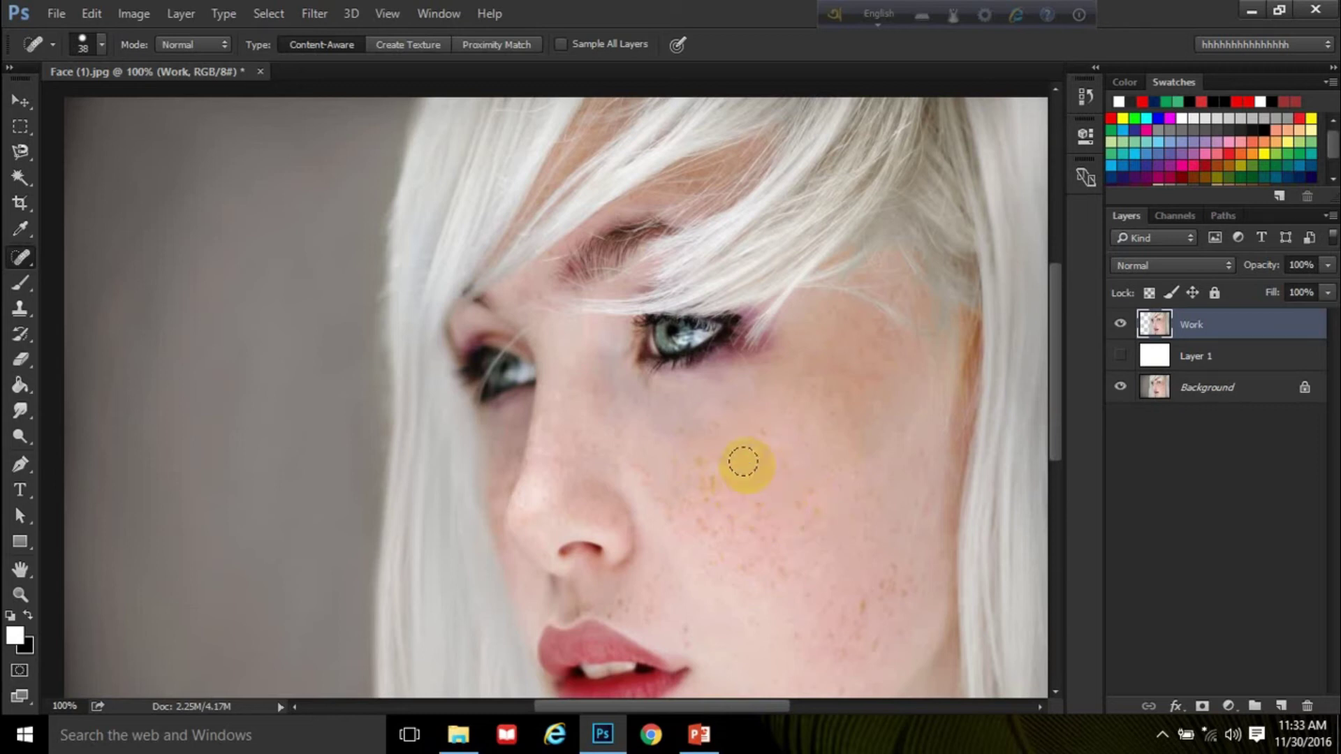
Heal the leftover freckles beside the nose, nostril and outer cheek.
left_click(709, 467)
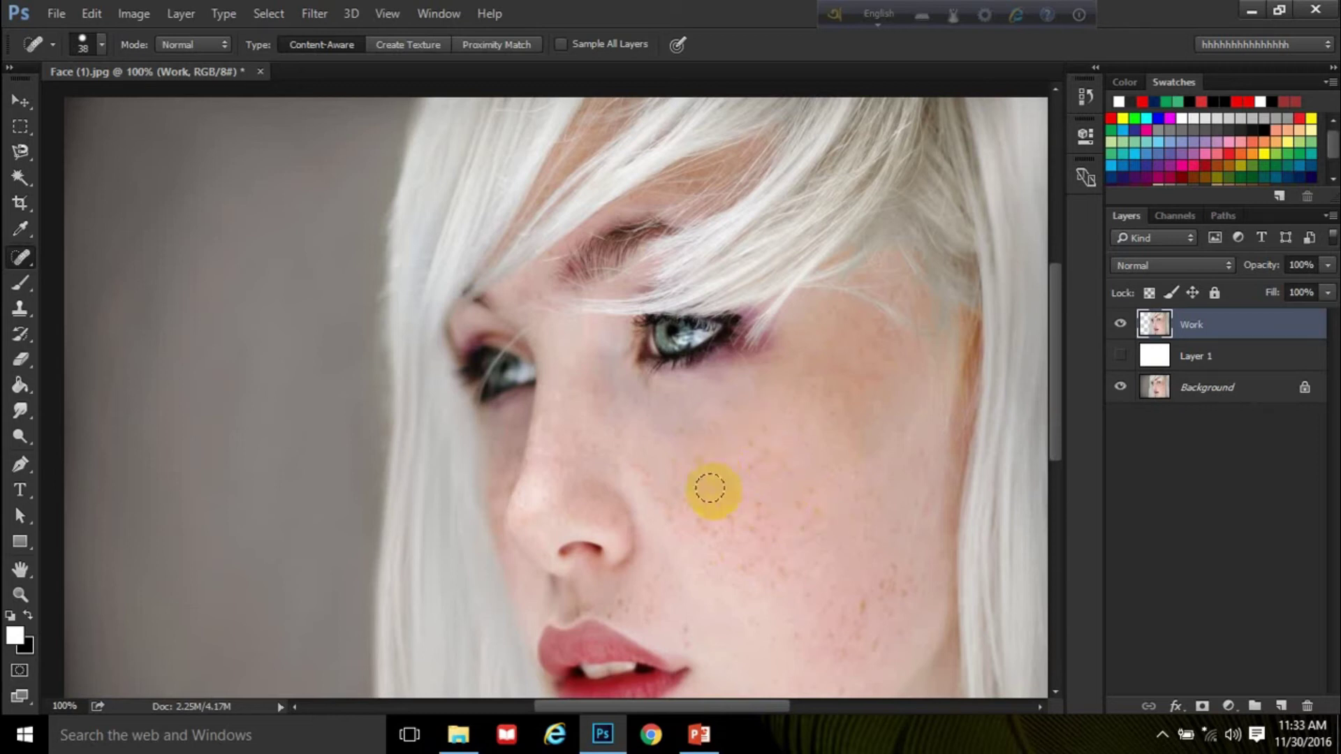
left_click(751, 443)
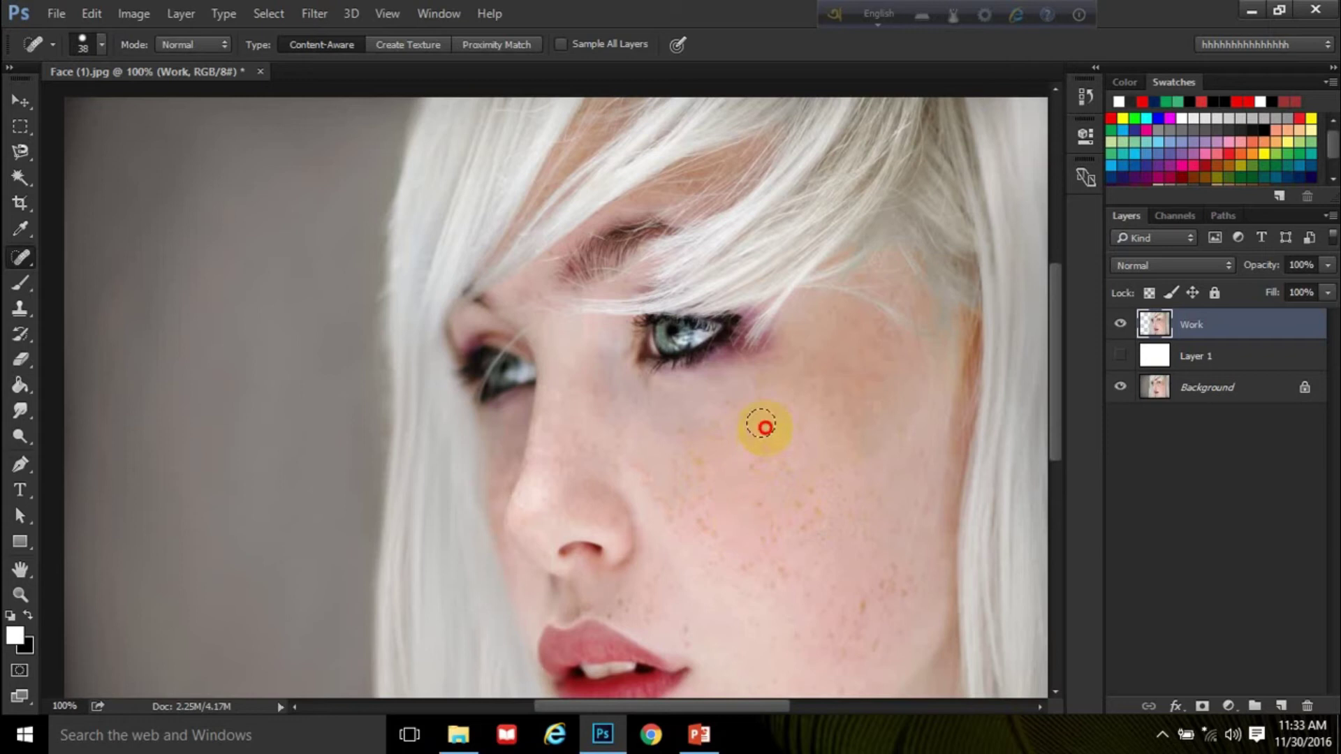
left_click(814, 497)
left_click(769, 508)
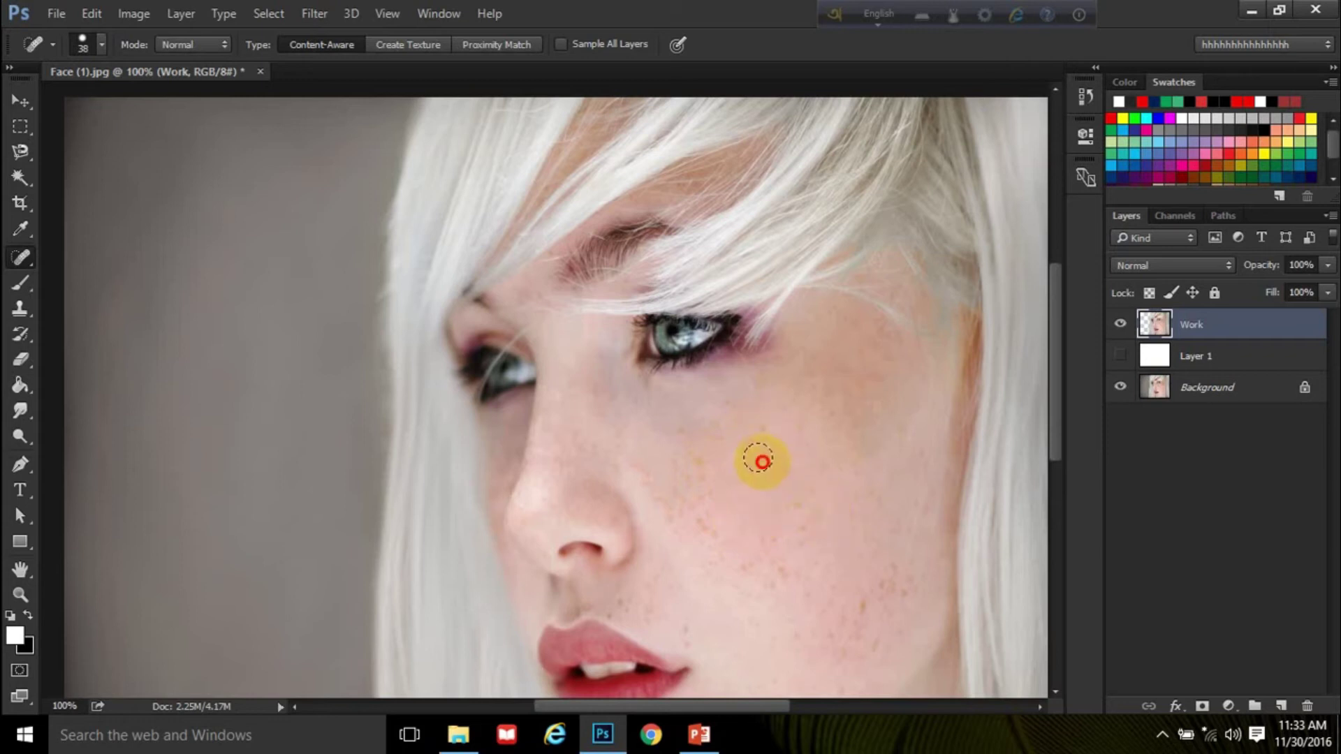
left_click(742, 446)
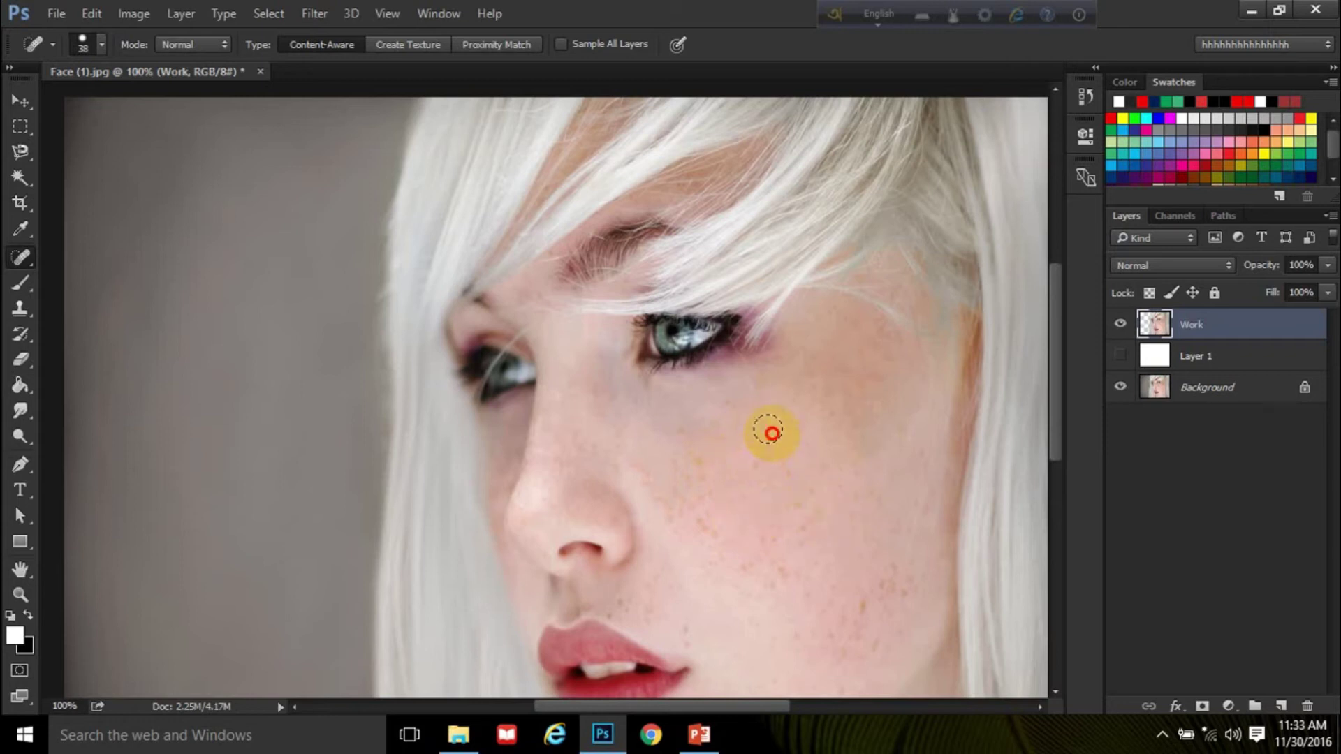
left_click(700, 516)
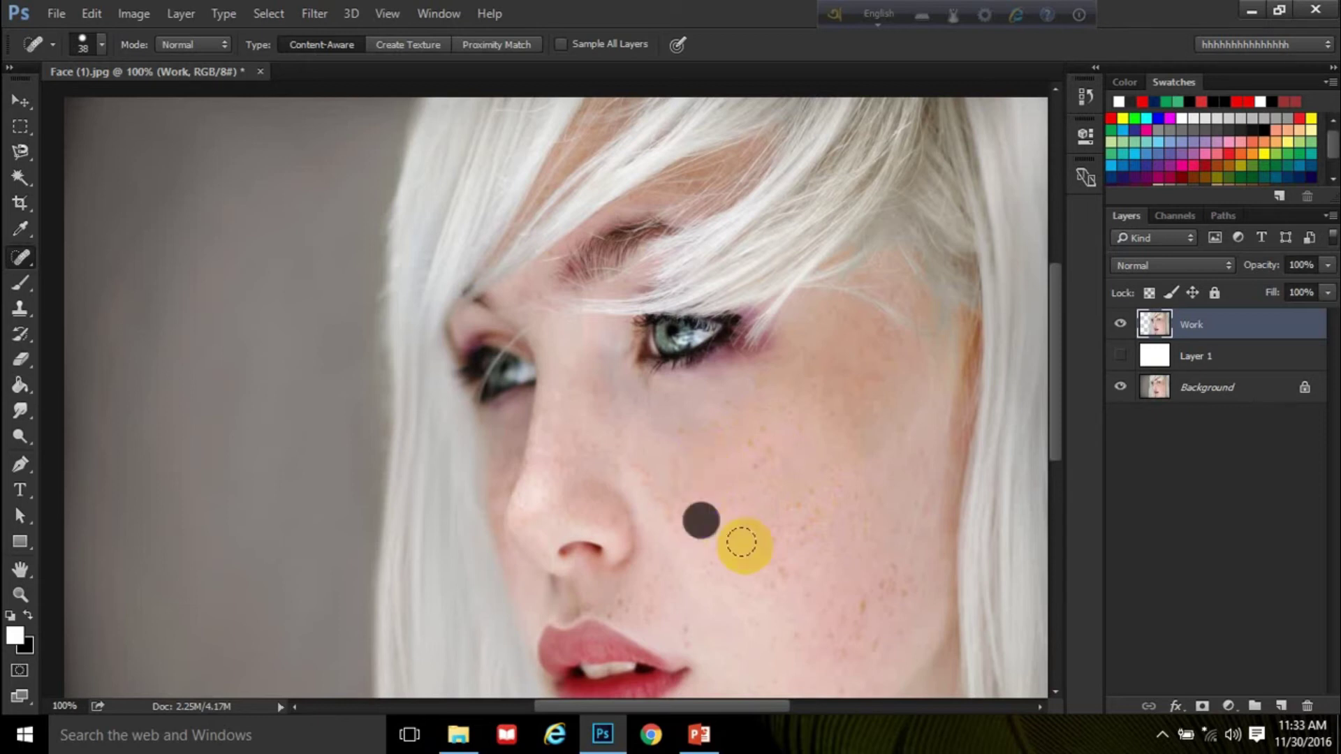
left_click(814, 488)
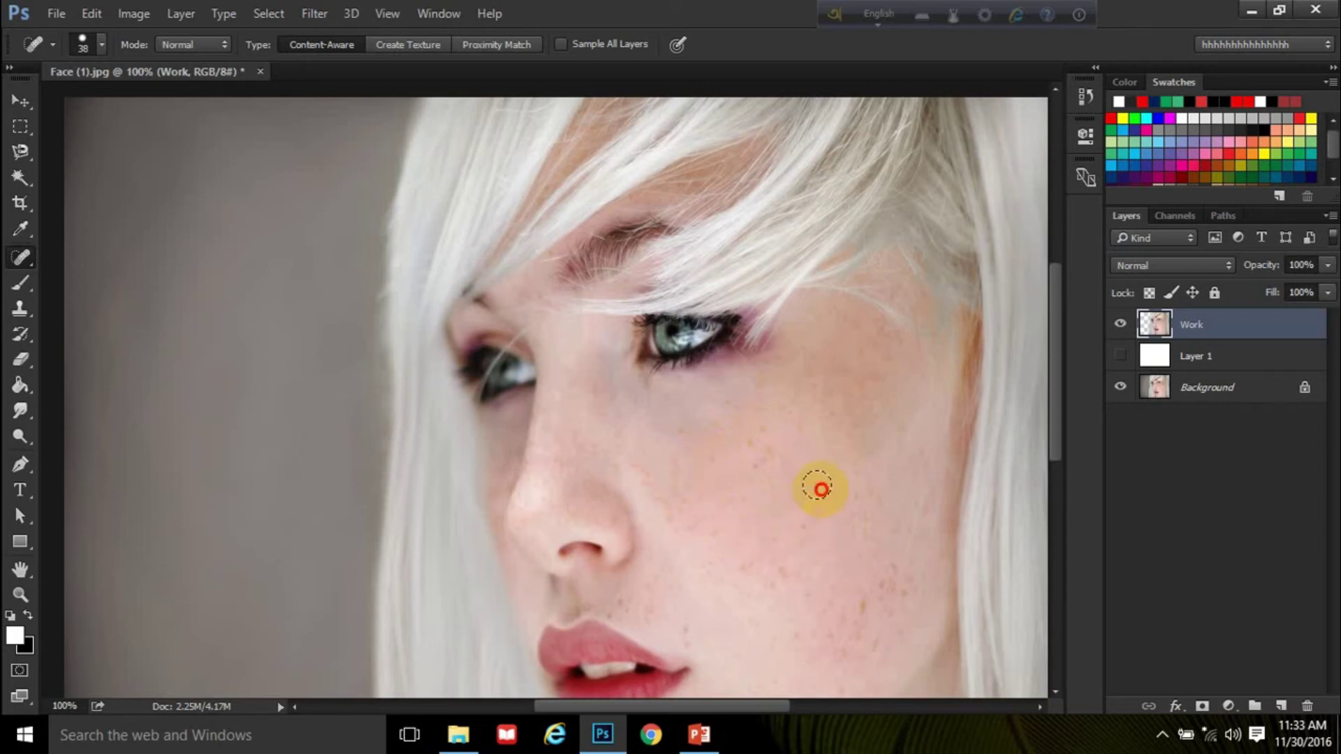
left_click(768, 427)
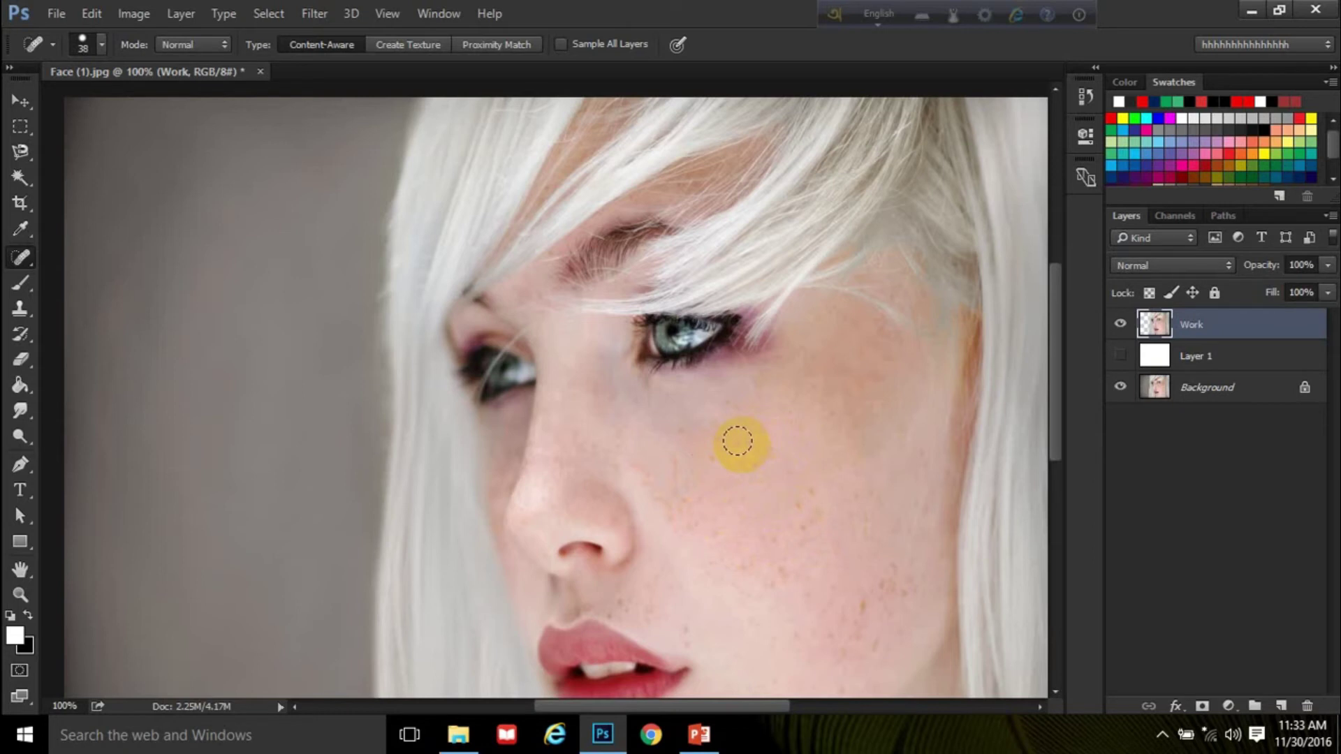
left_click(776, 470)
scroll(771, 434, "down", 2)
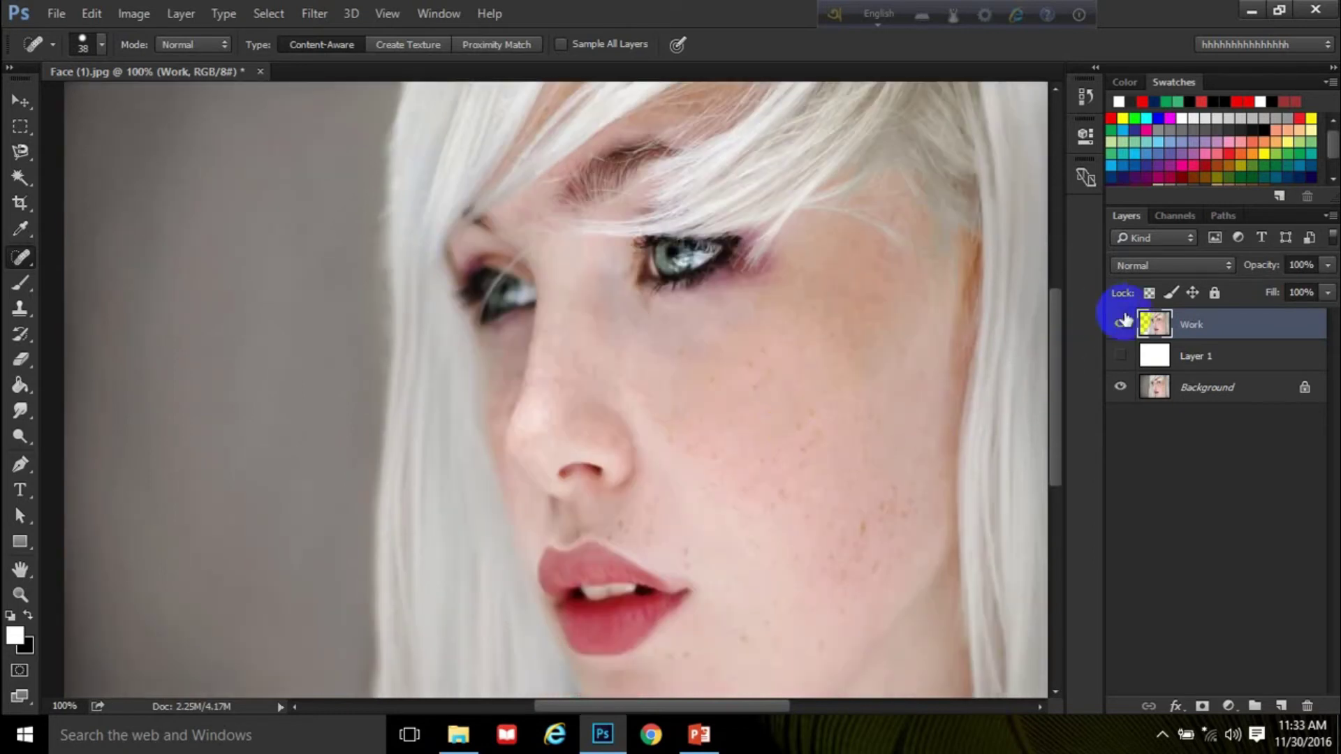
left_click(1120, 324)
left_click(1120, 324)
left_click(1120, 325)
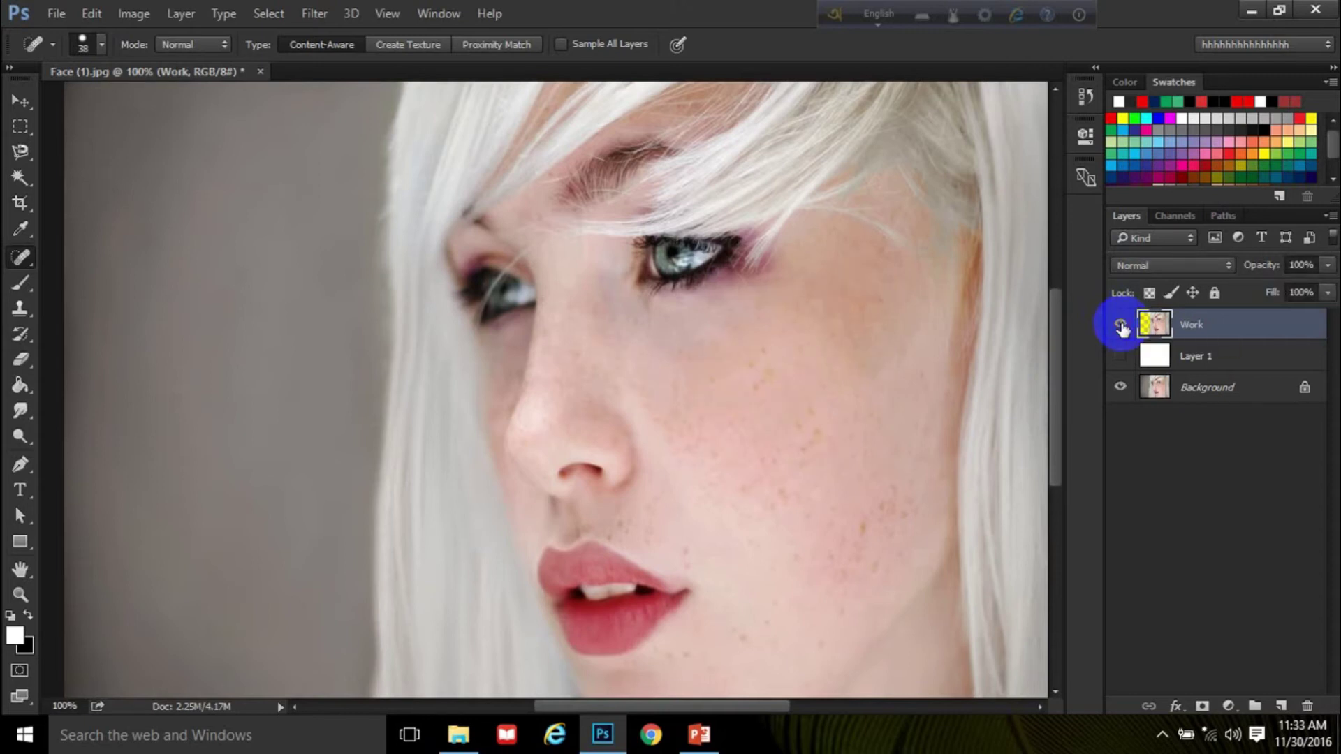
left_click(1120, 325)
left_click(1120, 325)
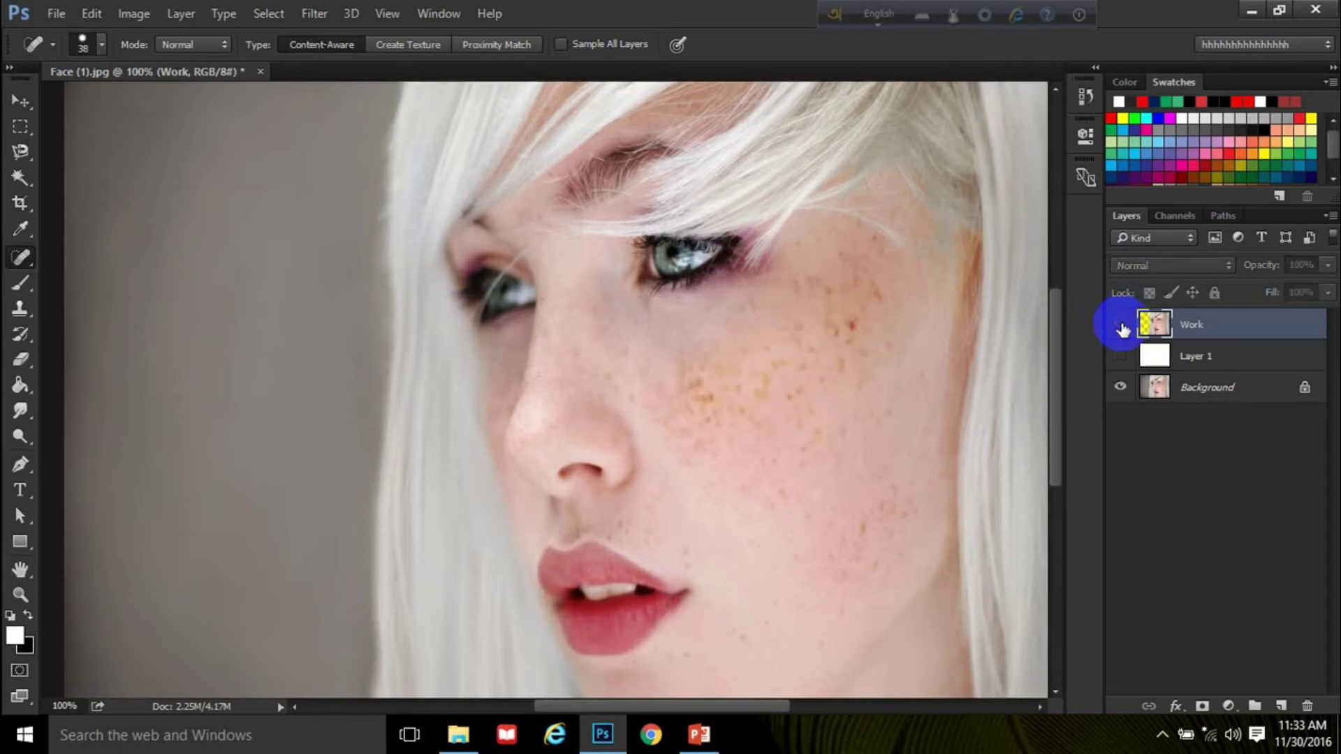
left_click(1120, 325)
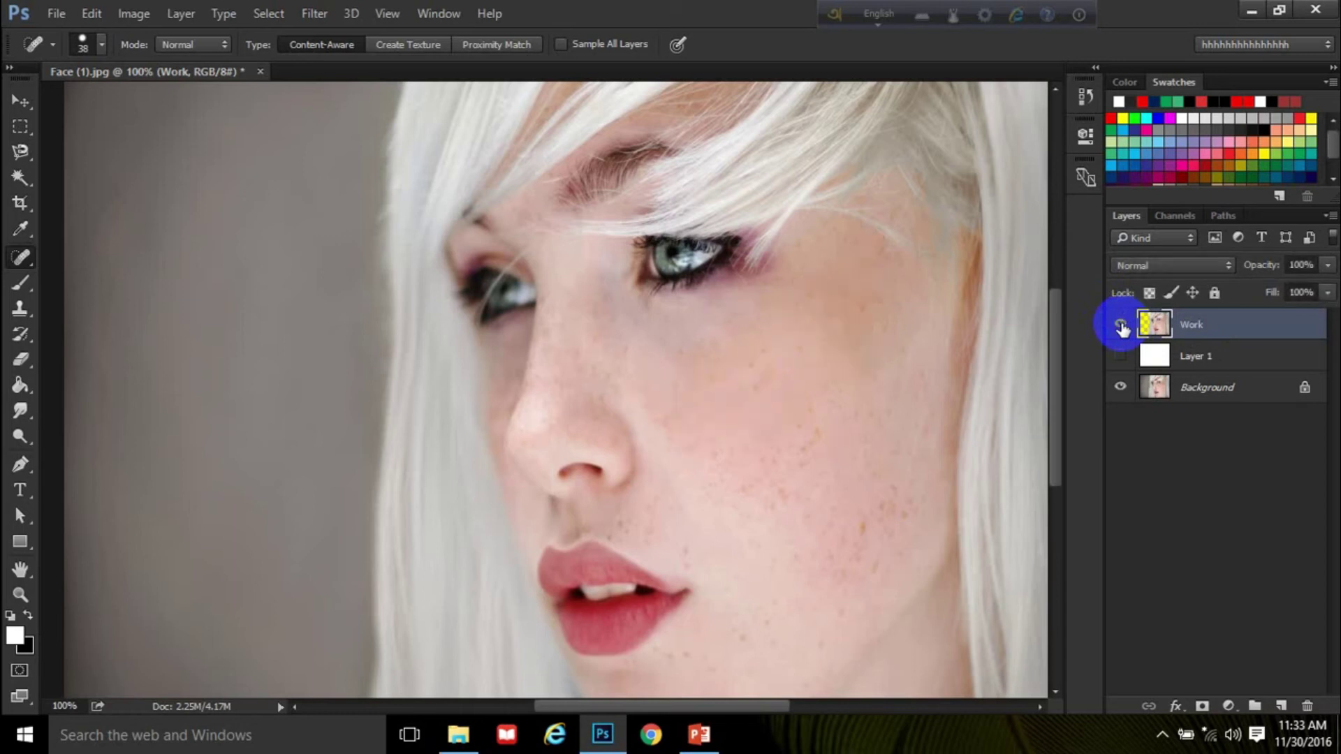
Show the Work layer again and heal freckles across the lower and mid cheek.
left_click(1119, 325)
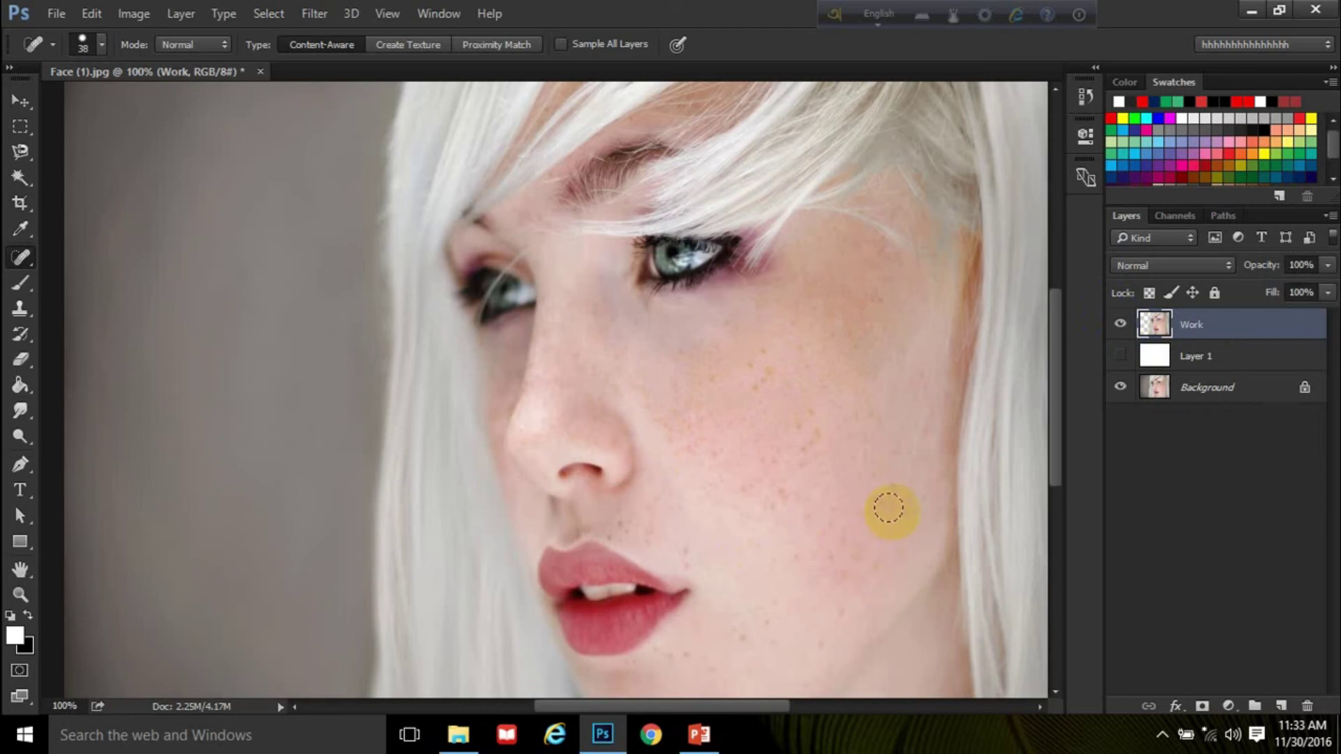
left_click(913, 511)
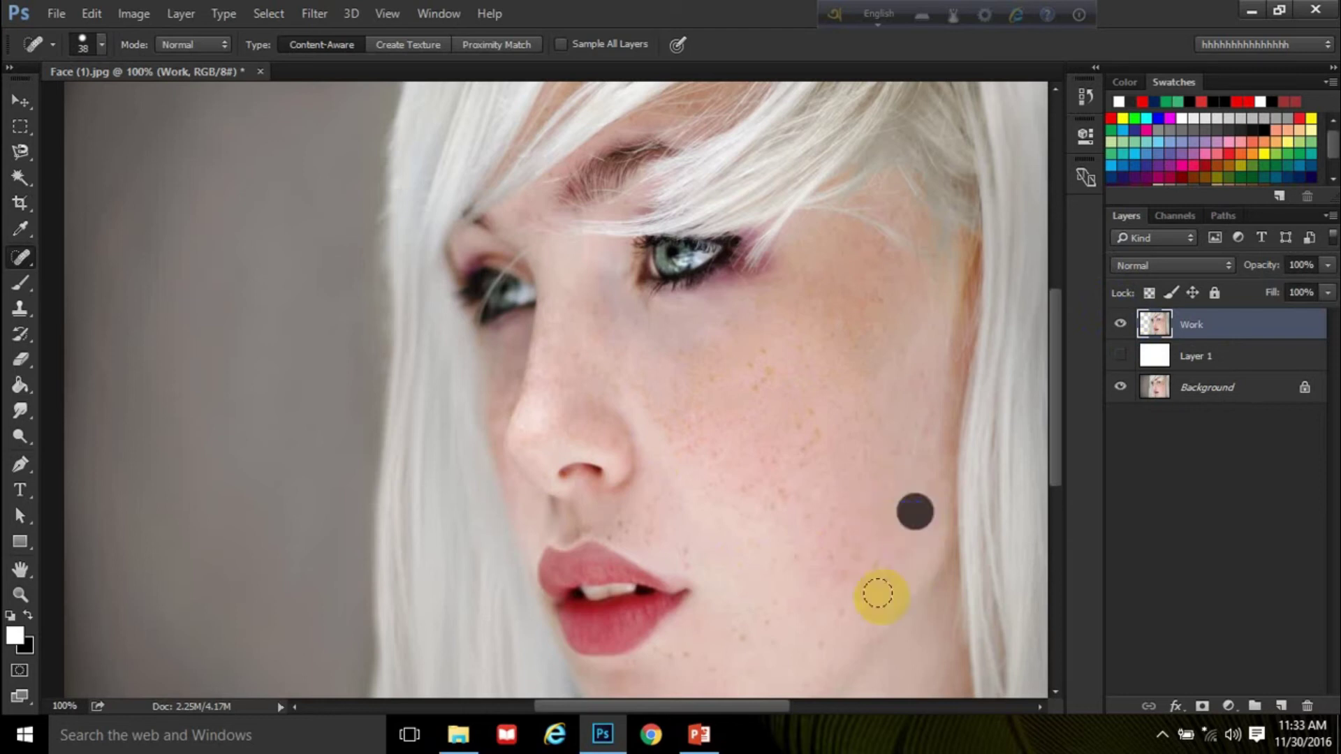
left_click(825, 637)
left_click(786, 559)
left_click(849, 568)
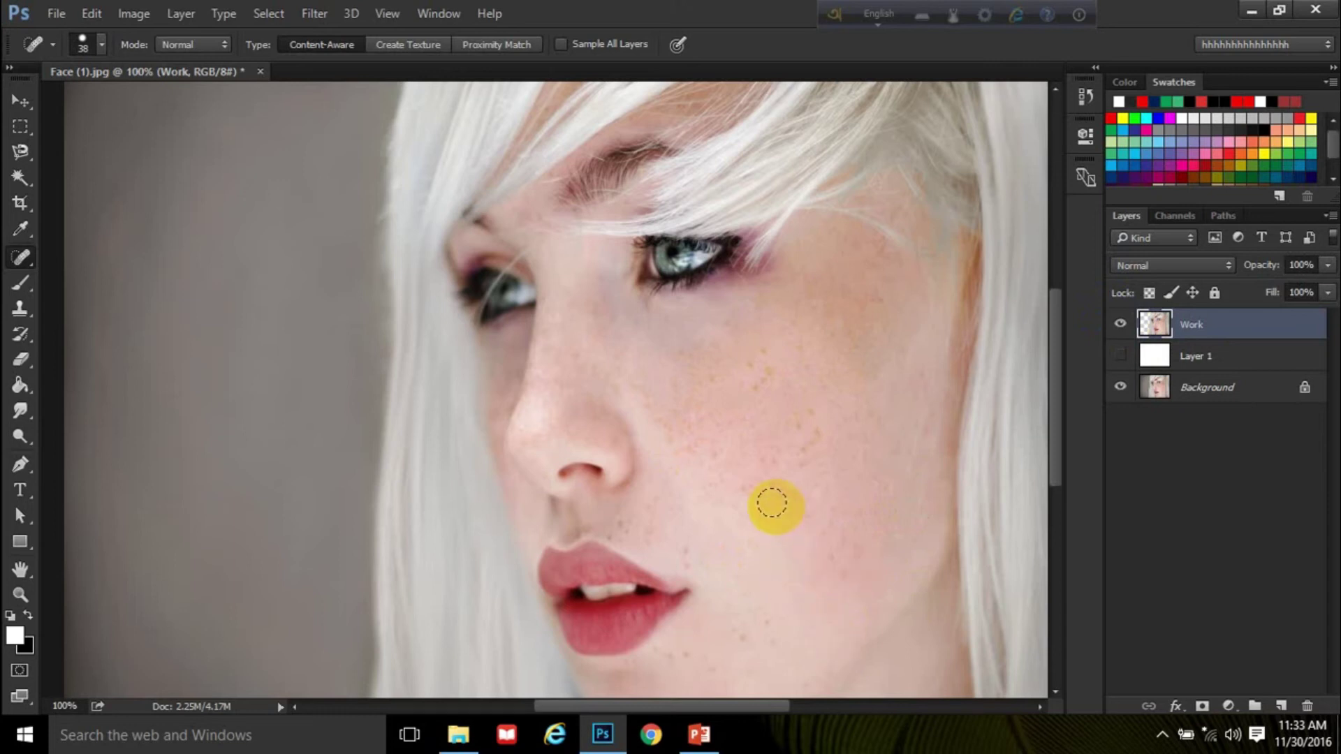
left_click_drag(800, 458, 802, 400)
left_click(793, 434)
left_click(739, 363)
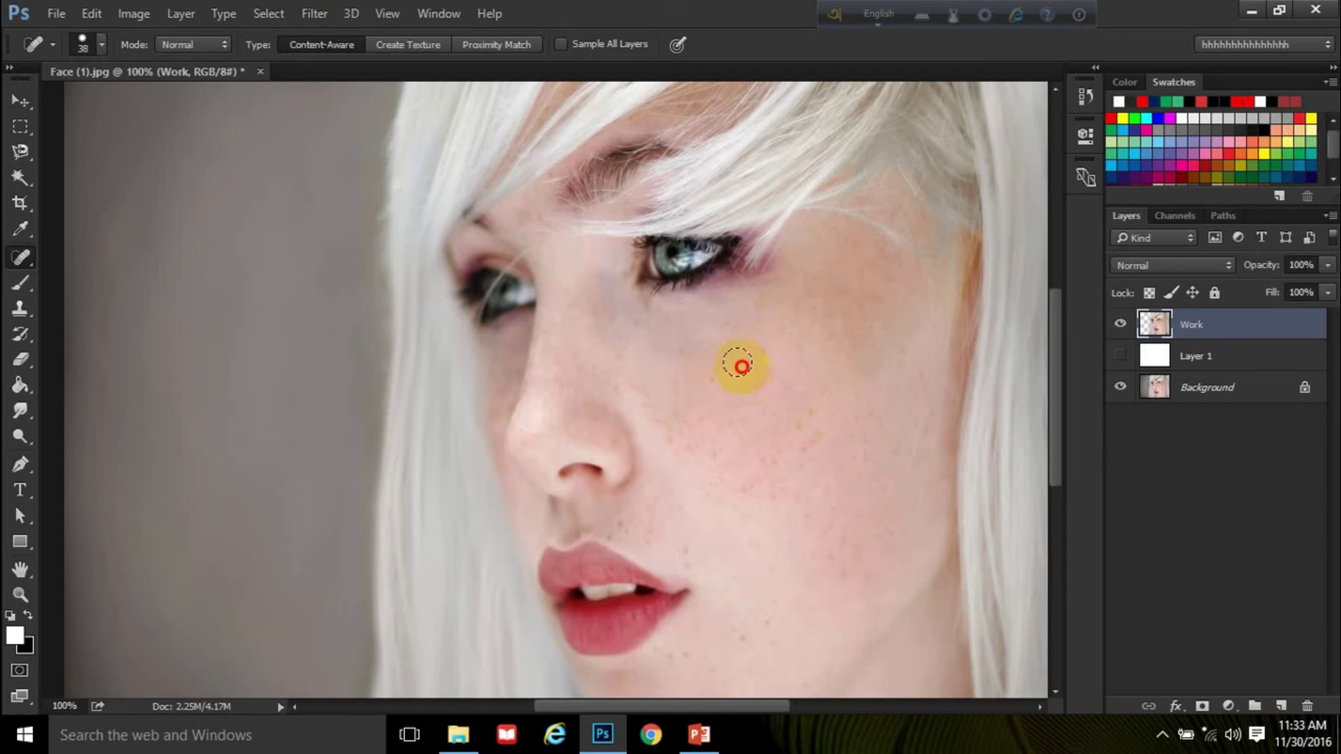
left_click(772, 380)
left_click_drag(688, 358, 698, 356)
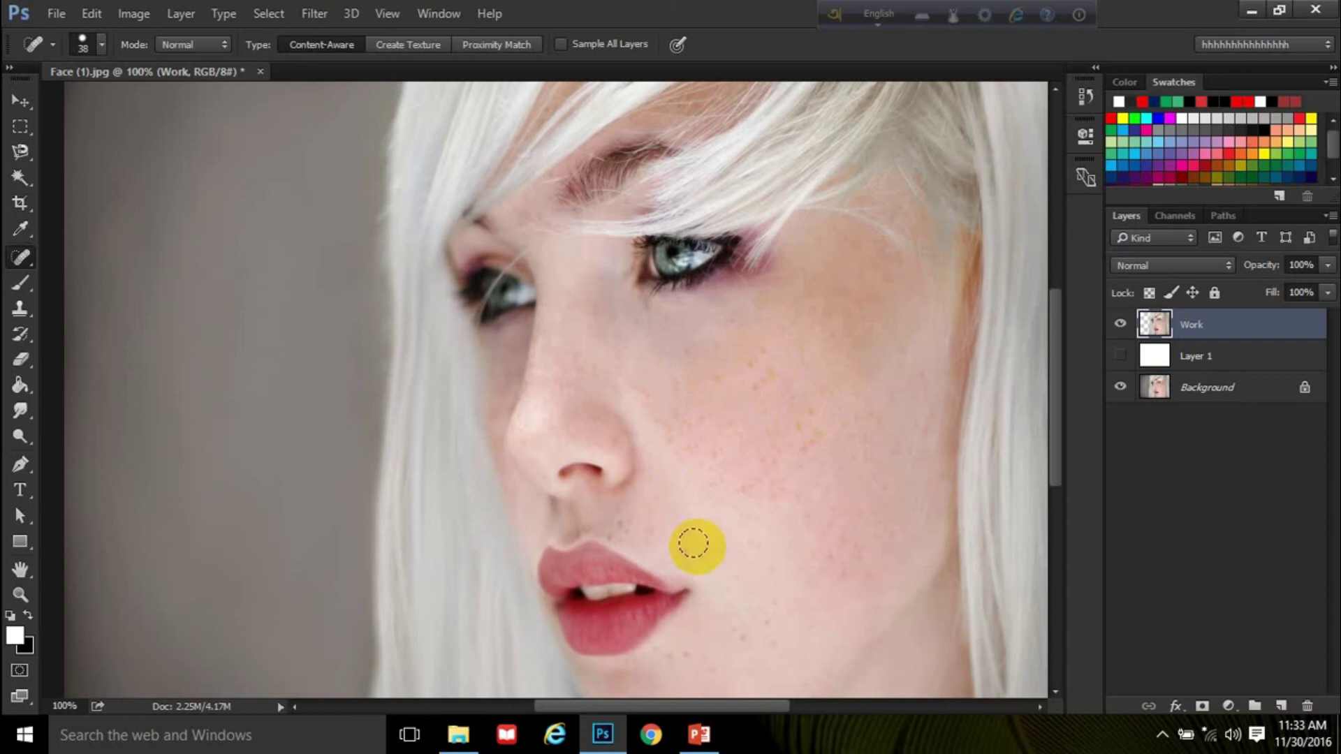
Enlarge the brush to 50 and heal freckles just above the upper lip.
key("bracketright")
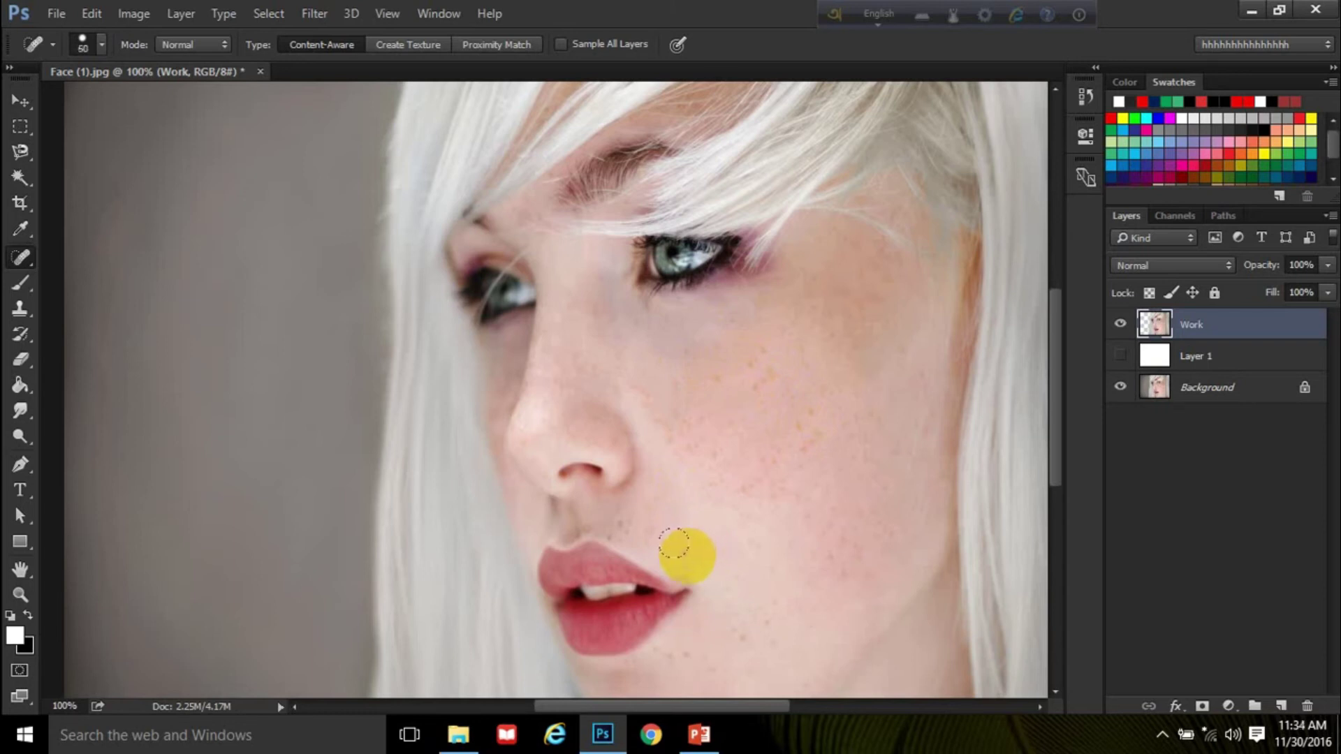
left_click(680, 564)
left_click(620, 534)
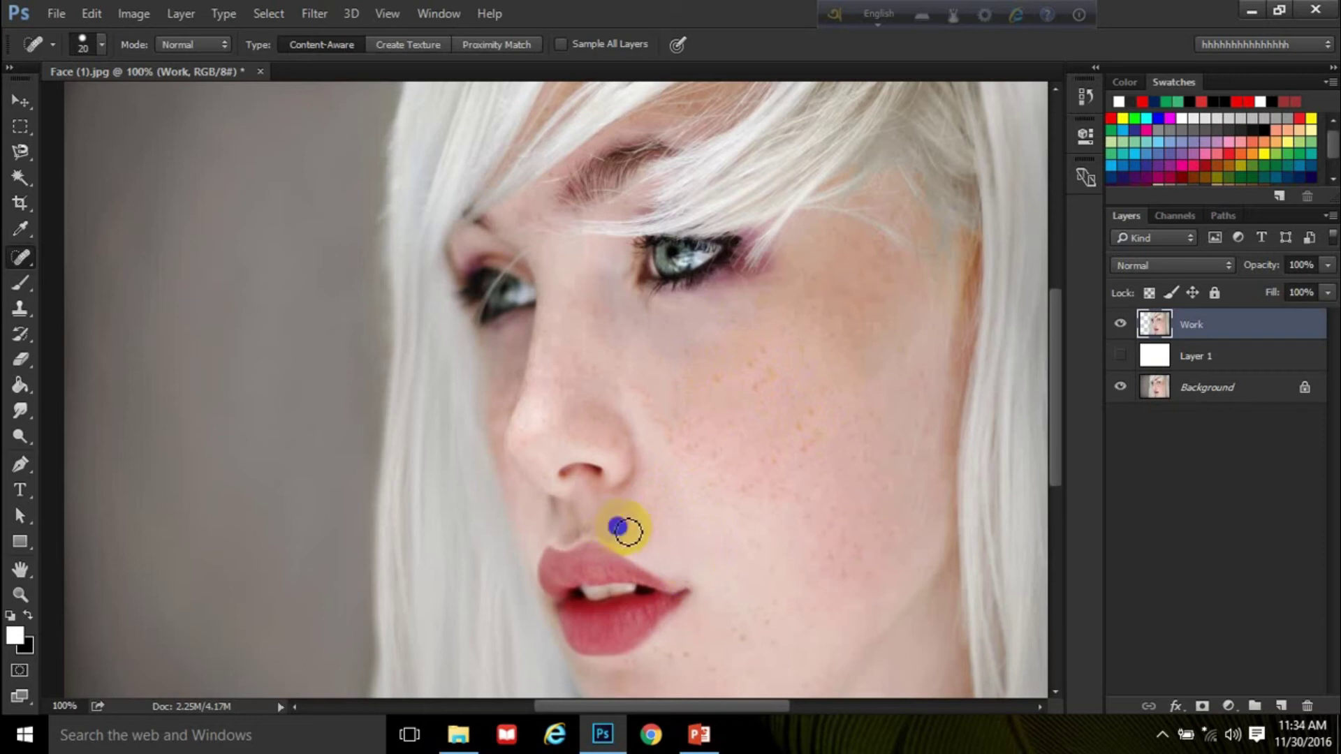
left_click(634, 527)
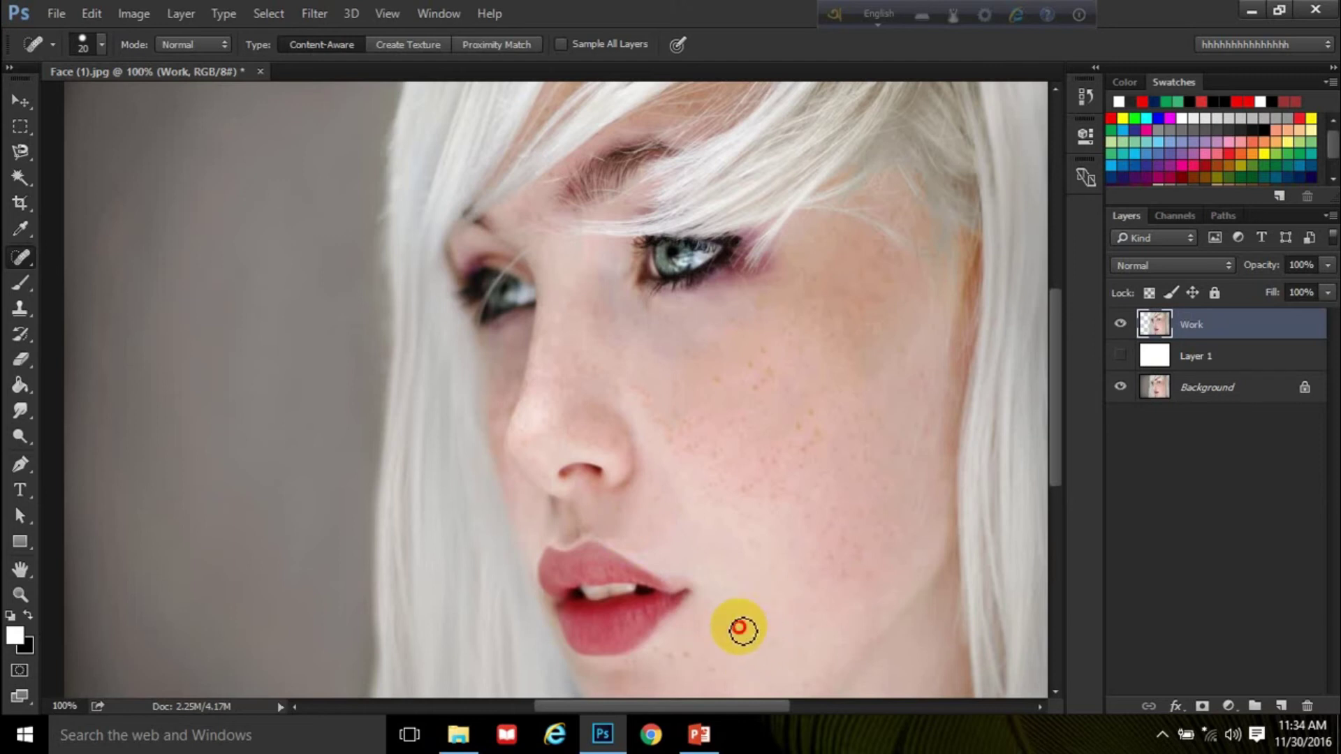
Heal freckles along the chin and jaw.
left_click_drag(689, 652, 723, 490)
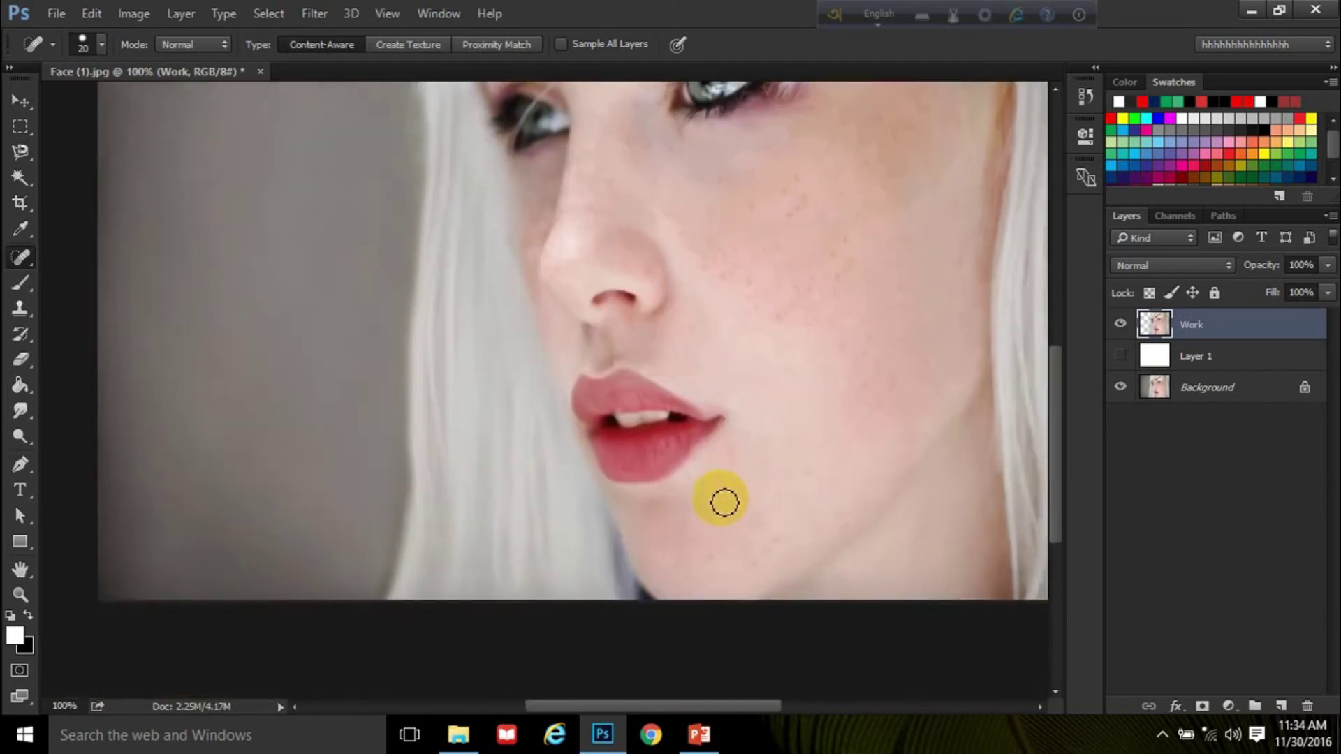
left_click(708, 489)
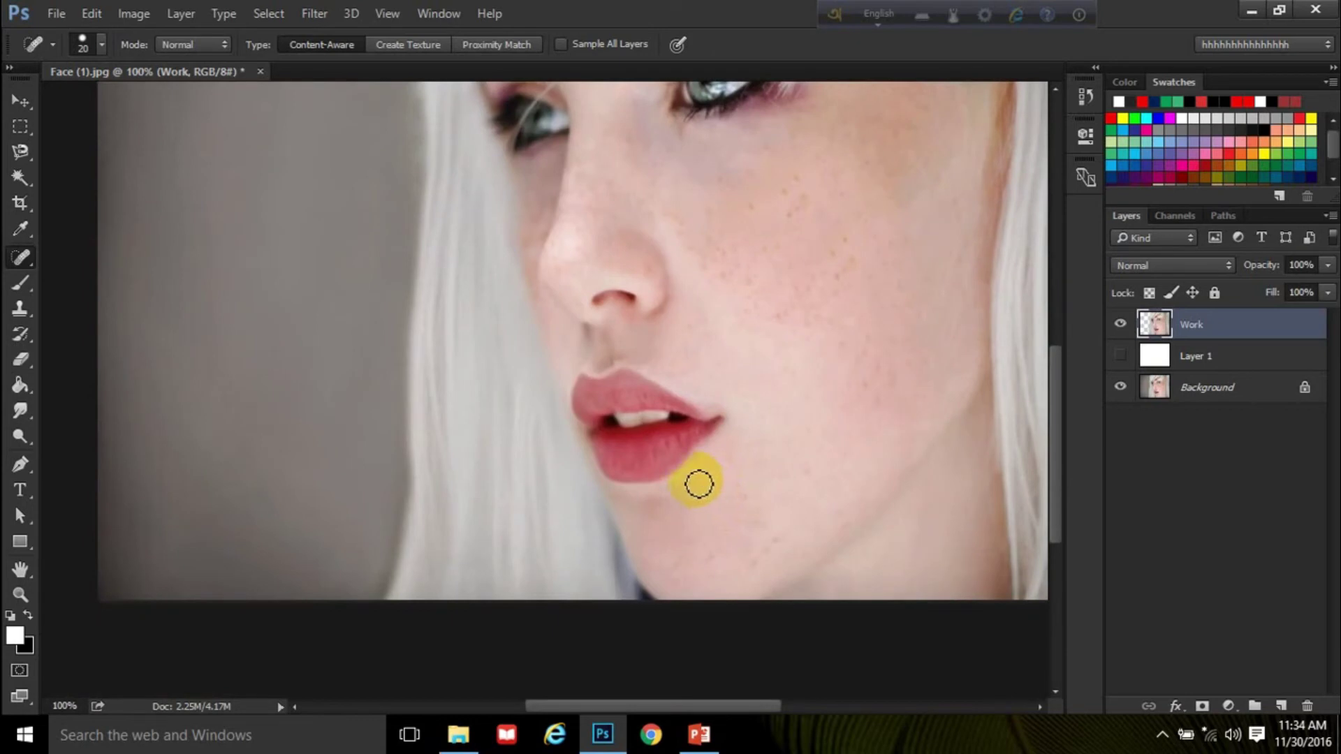
left_click(741, 500)
left_click(772, 544)
left_click(840, 528)
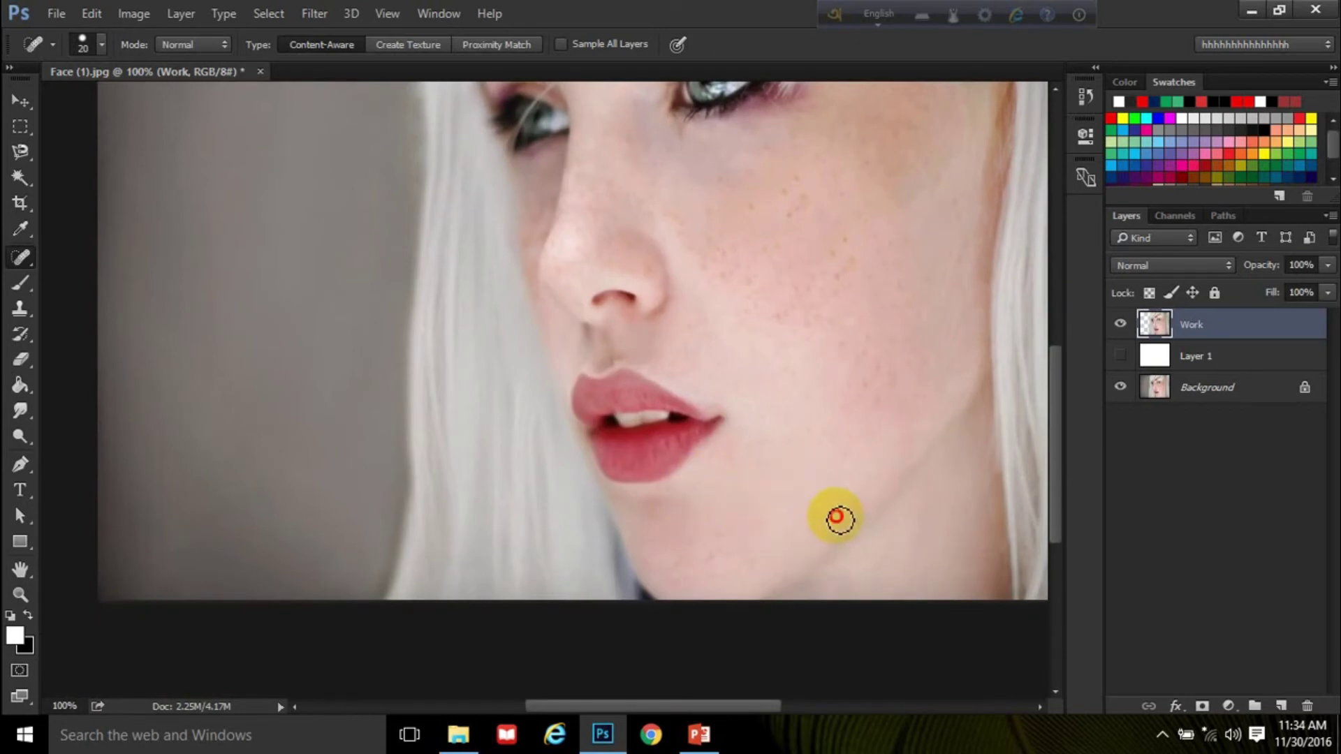
left_click(865, 494)
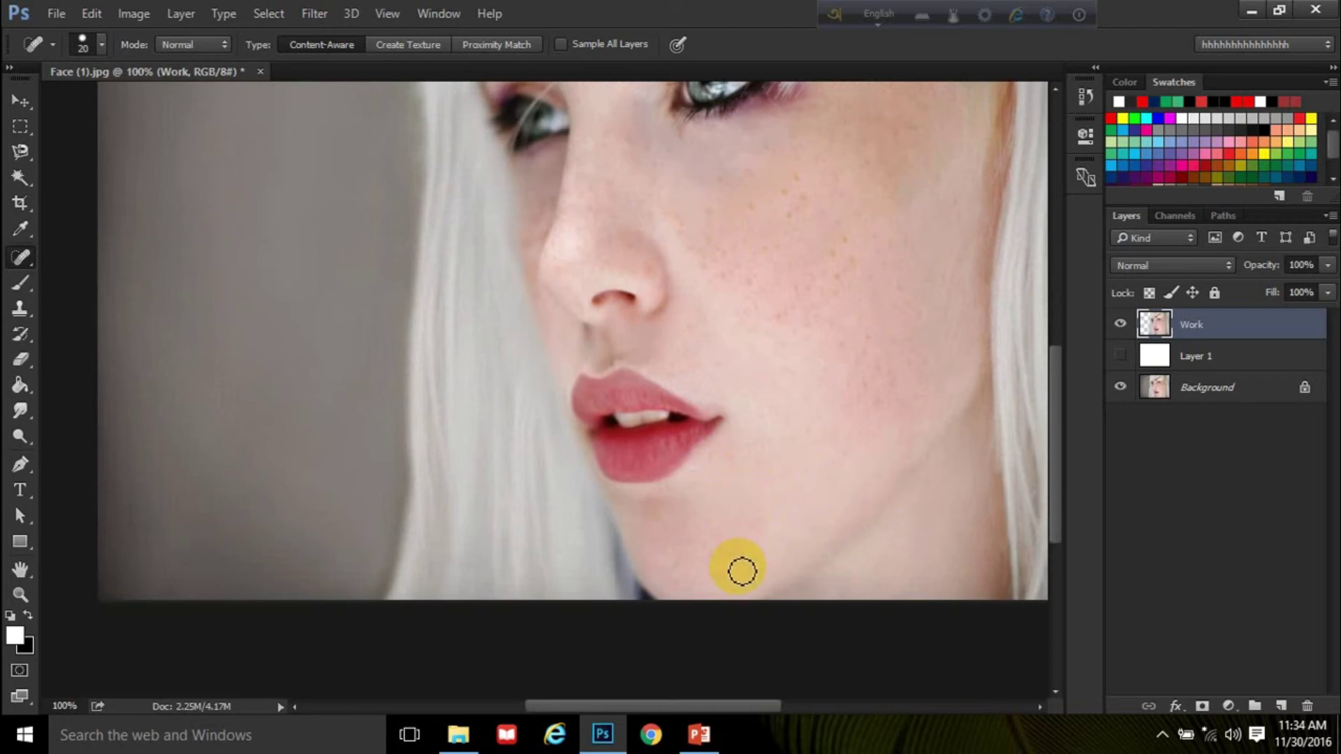
scroll(768, 506, "down", 2)
scroll(768, 506, "left", 1)
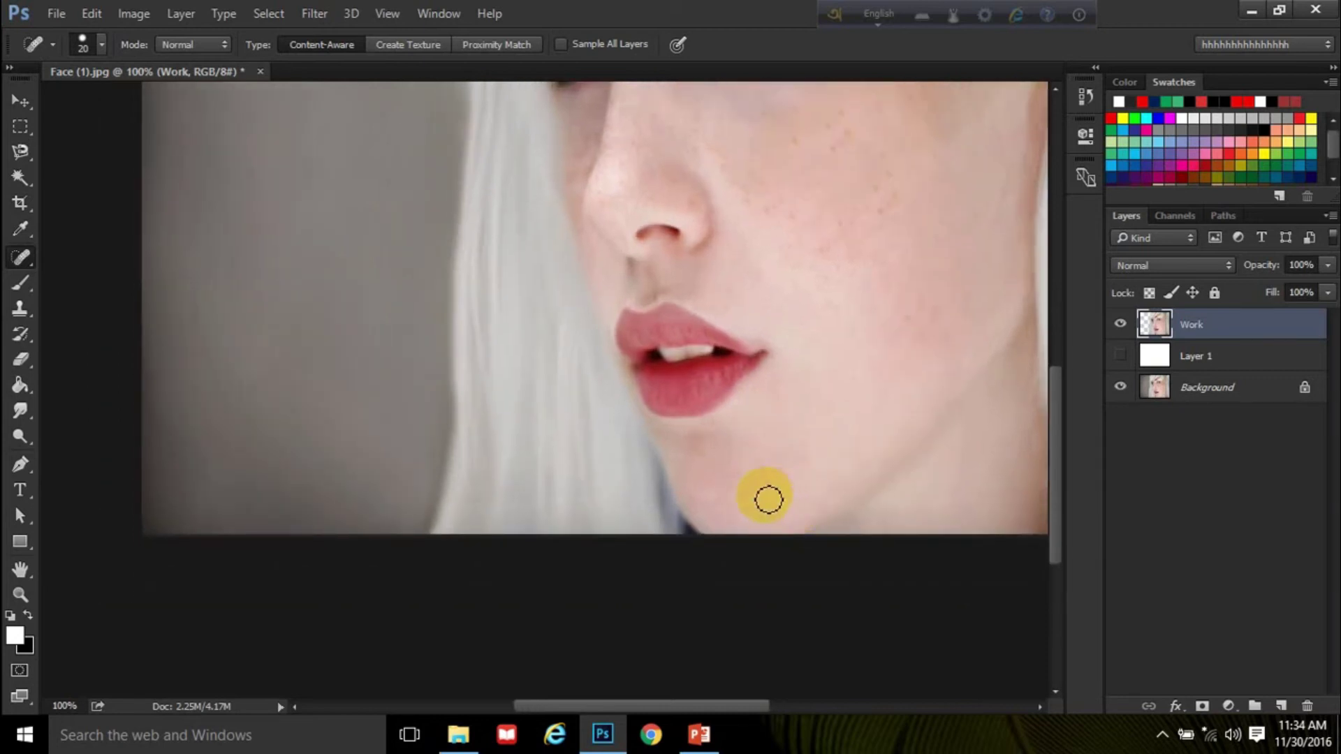
left_click(741, 488)
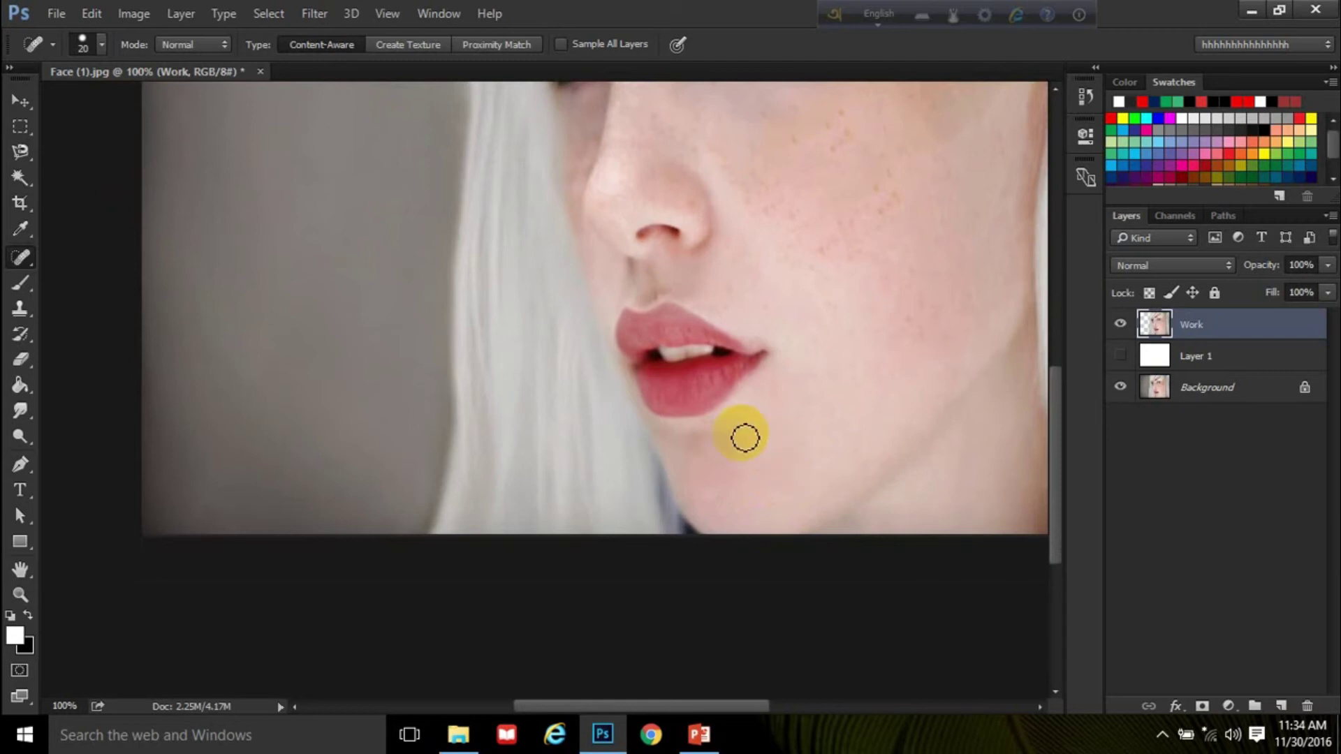
scroll(769, 470, "up", 5)
scroll(781, 485, "left", 1)
left_click(724, 470)
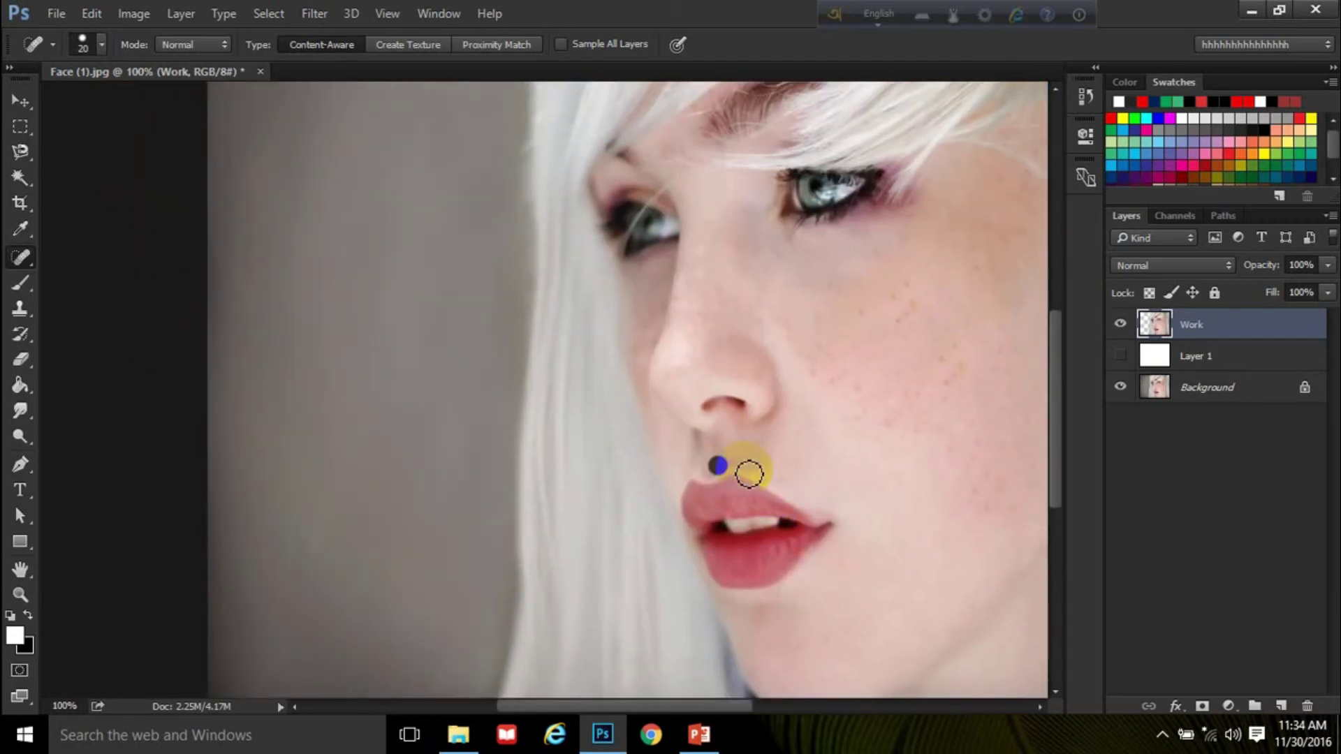
Shrink the brush to size 10 and heal freckles along the upper cheek beside the nose.
scroll(803, 482, "up", 2)
scroll(773, 496, "left", 1)
left_click_drag(764, 488, 790, 492)
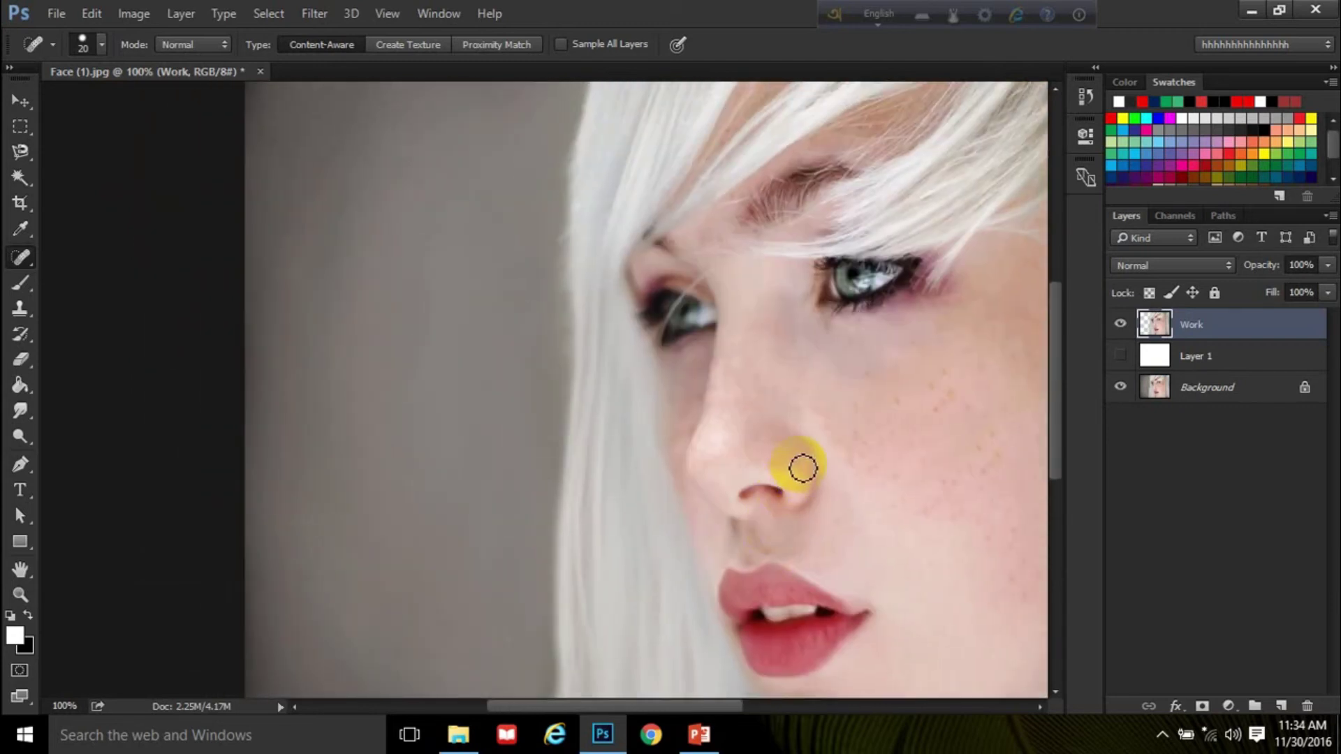
left_click_drag(711, 456, 736, 497)
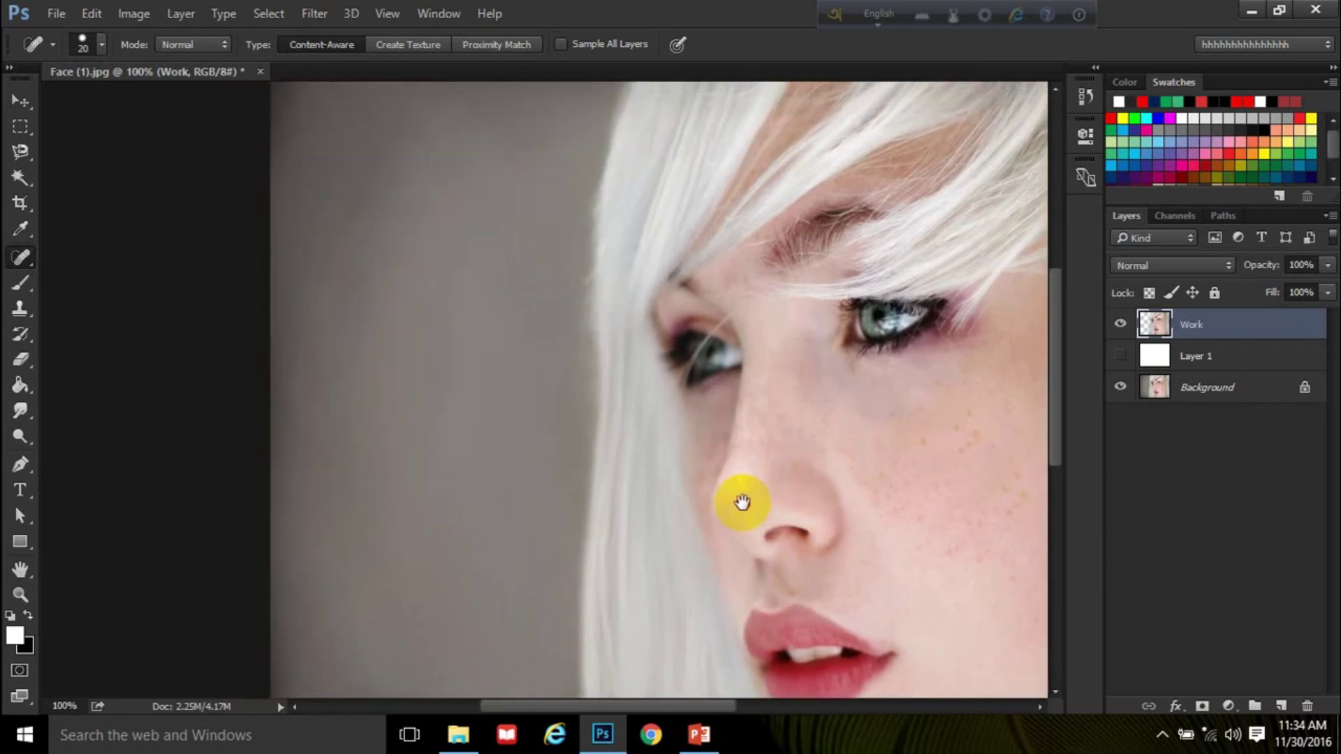
left_click(710, 470)
left_click_drag(848, 470, 665, 449)
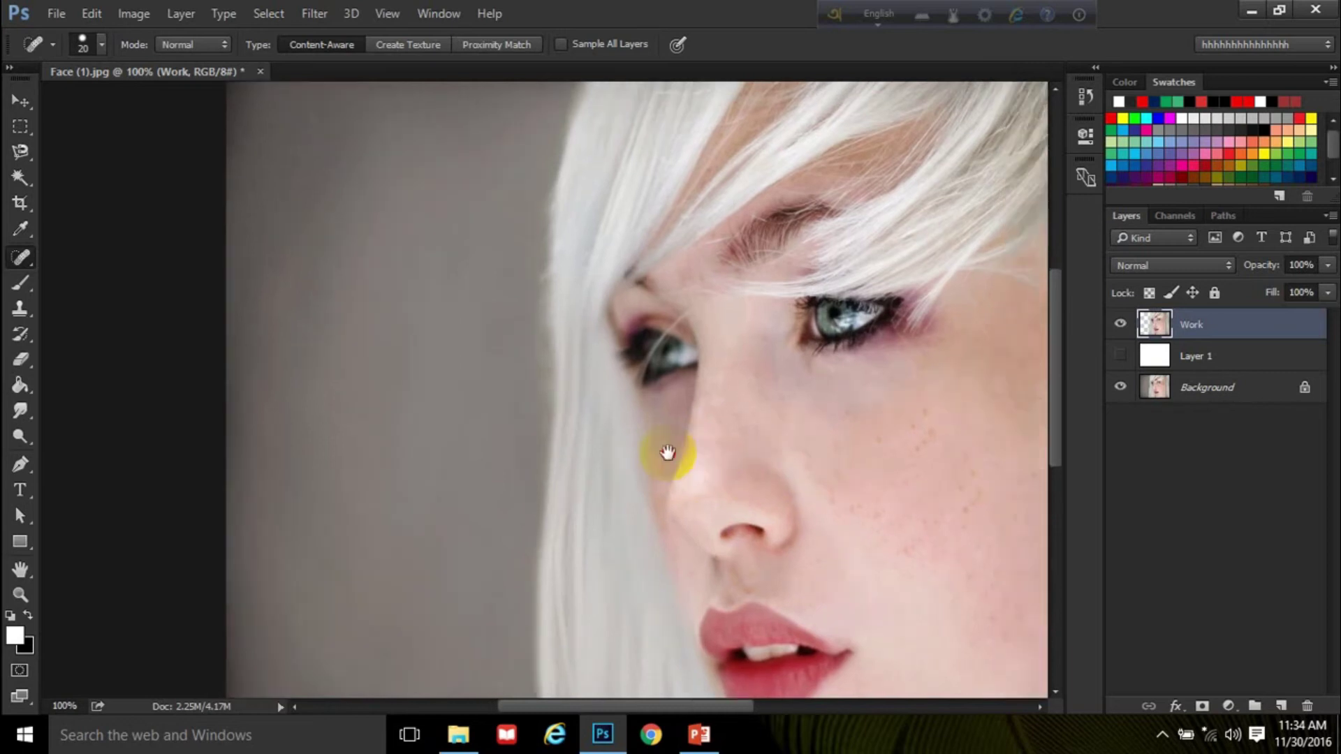
left_click_drag(814, 488, 847, 489)
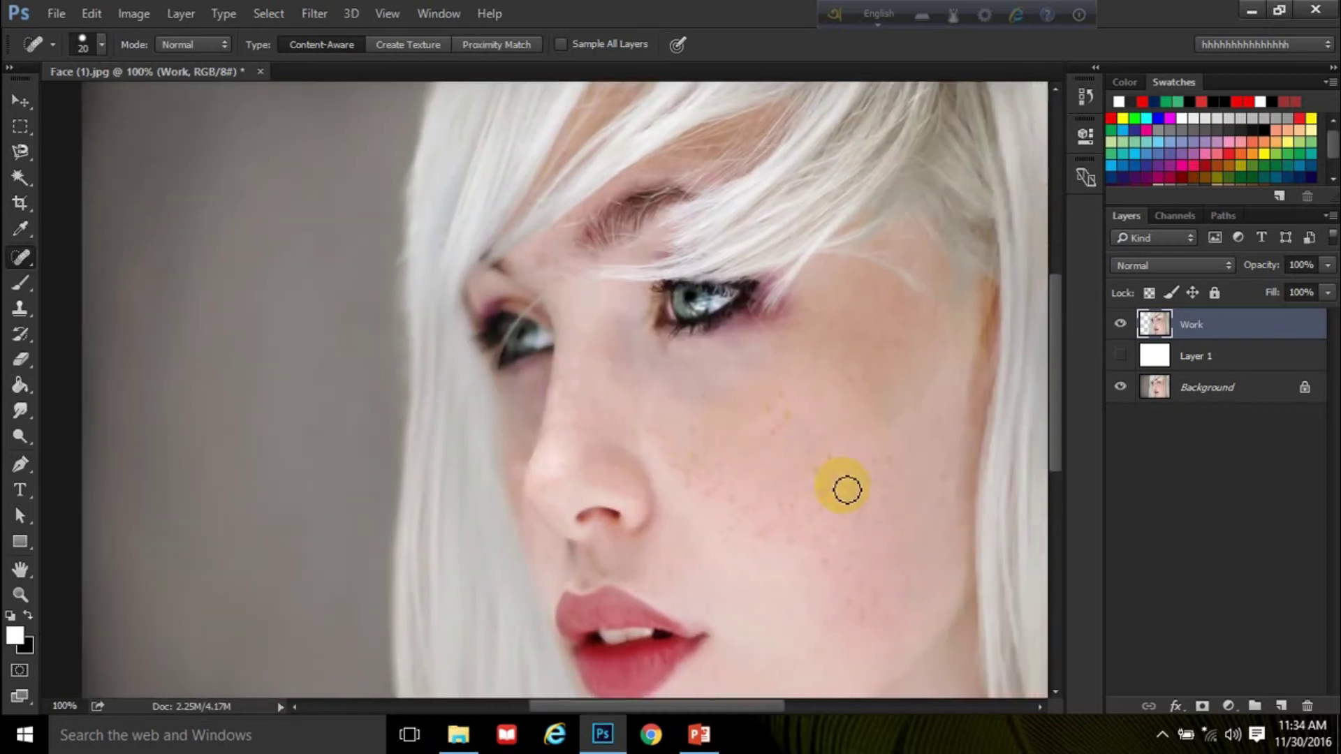
key("bracketleft")
left_click(784, 428)
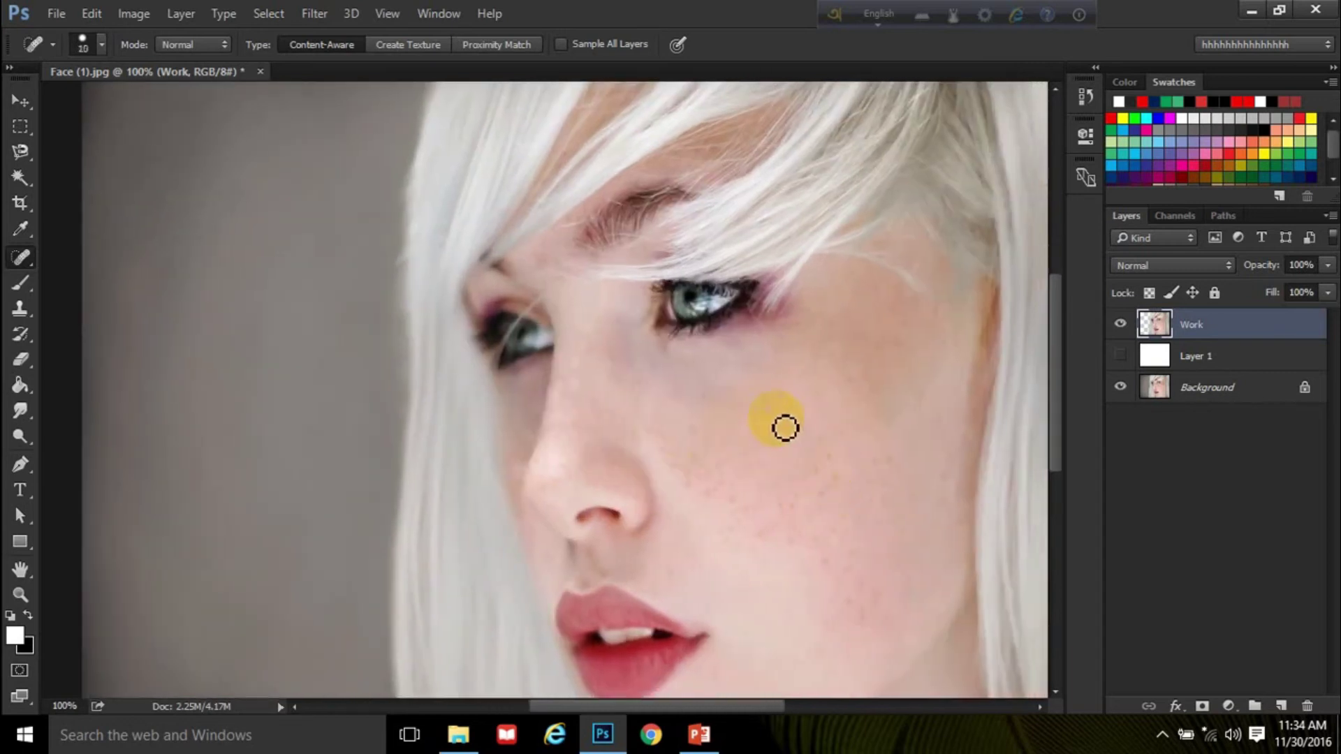
mouse_move(774, 417)
left_mouse_down()
mouse_move(803, 403)
mouse_move(784, 446)
mouse_move(769, 440)
mouse_move(820, 470)
mouse_move(841, 463)
mouse_move(856, 481)
mouse_move(816, 481)
mouse_move(840, 484)
mouse_move(829, 509)
mouse_move(832, 494)
left_mouse_up()
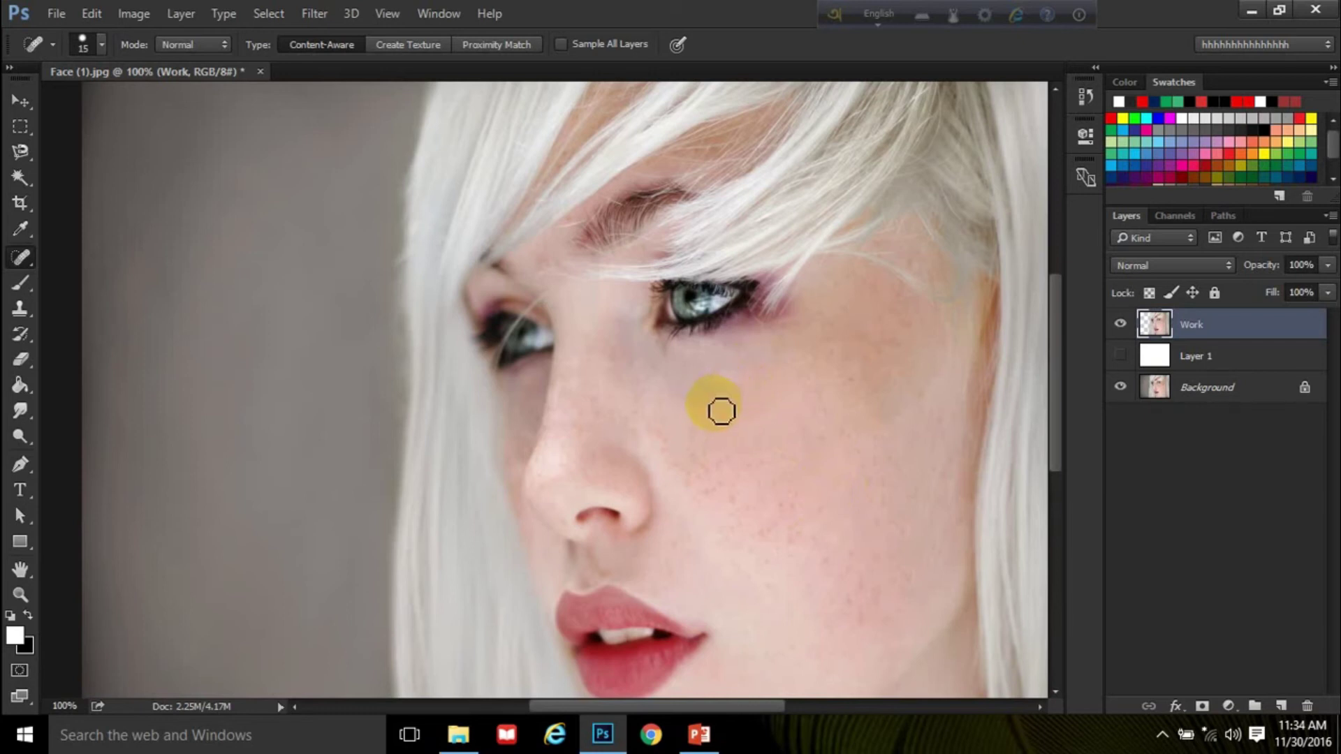
Heal the remaining cheek freckles, then hide the Work layer to compare.
left_click(754, 370)
left_click(759, 367)
left_click(669, 442)
left_click(694, 484)
left_click(711, 475)
left_click(702, 483)
left_click(733, 470)
left_click(1119, 325)
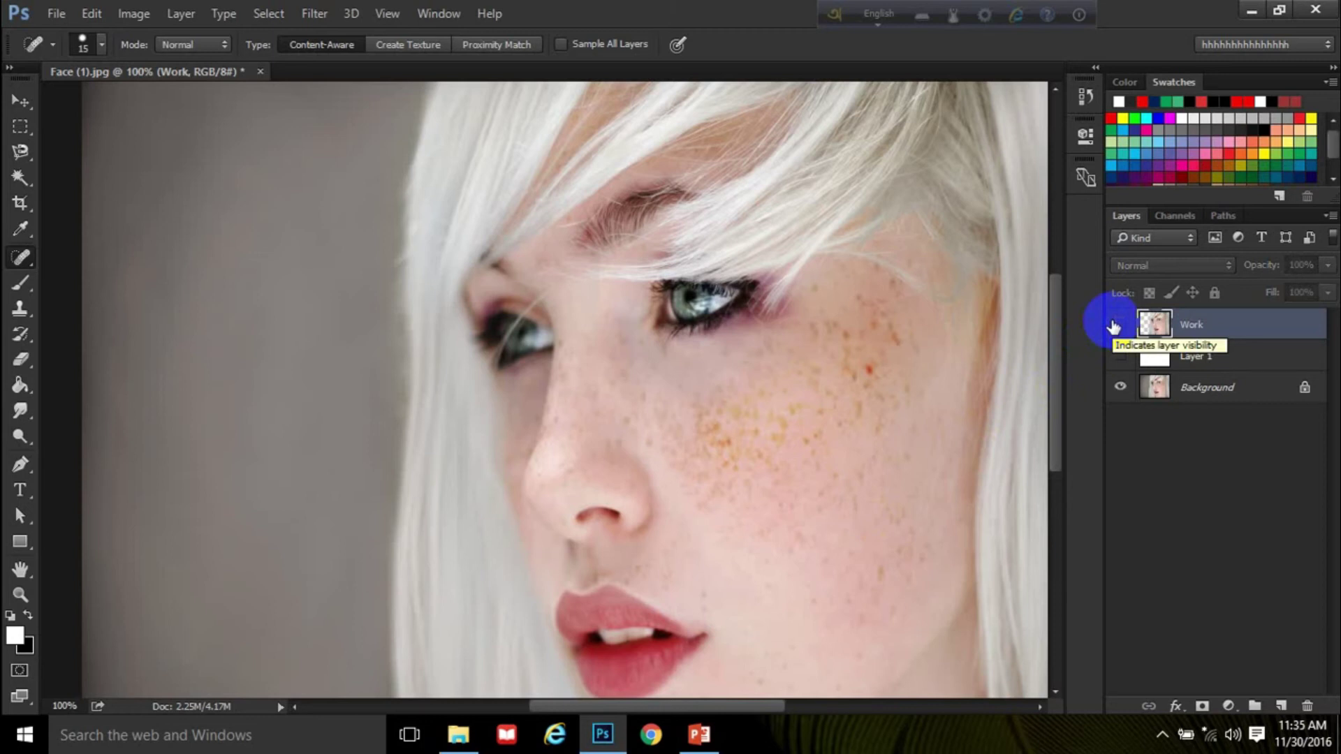
Toggle the Work layer on, off and on again, leaving it visible.
left_click(1115, 325)
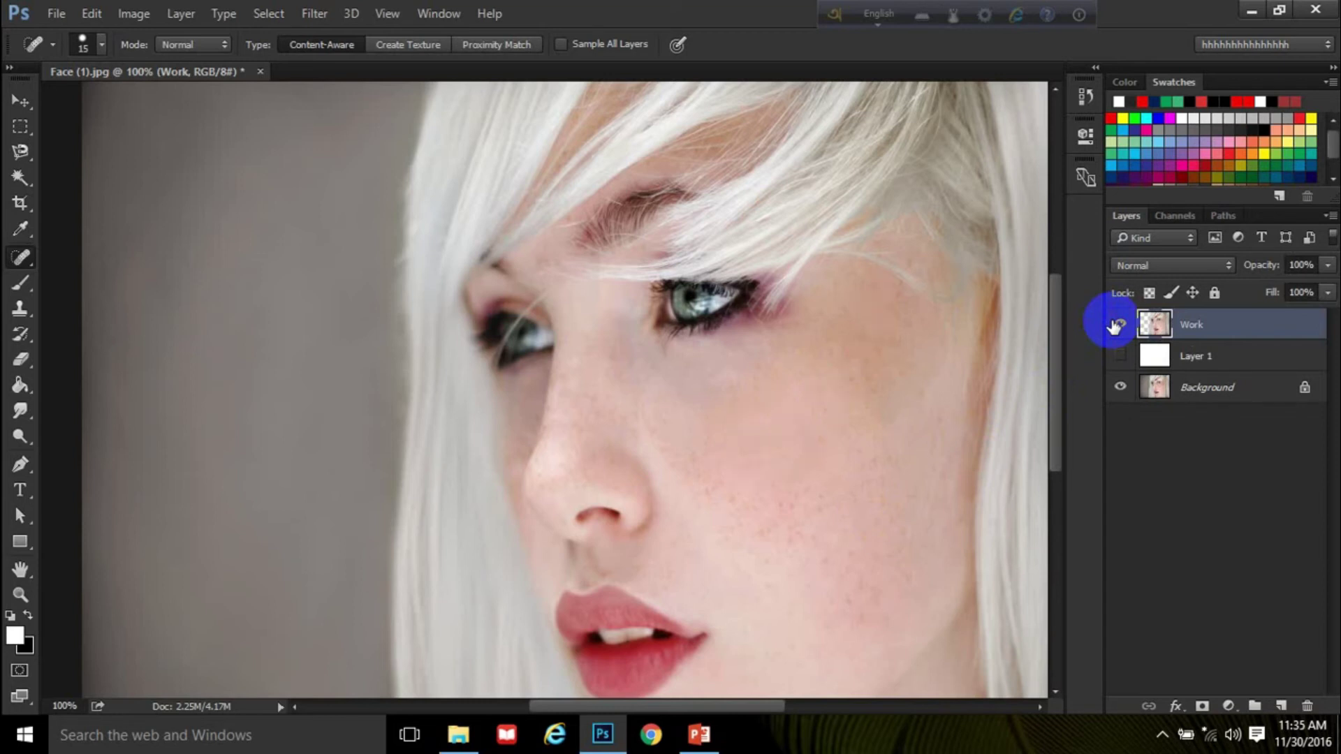
left_click(1115, 325)
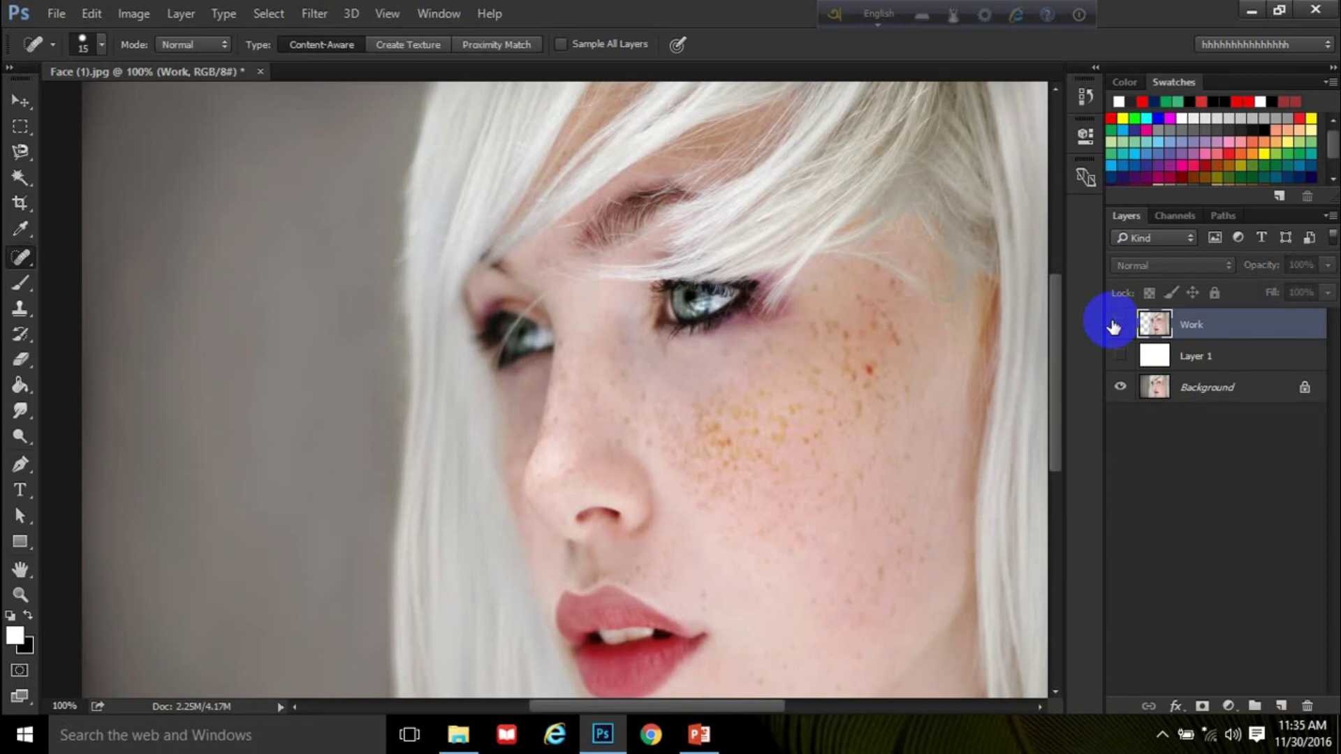
left_click(1114, 325)
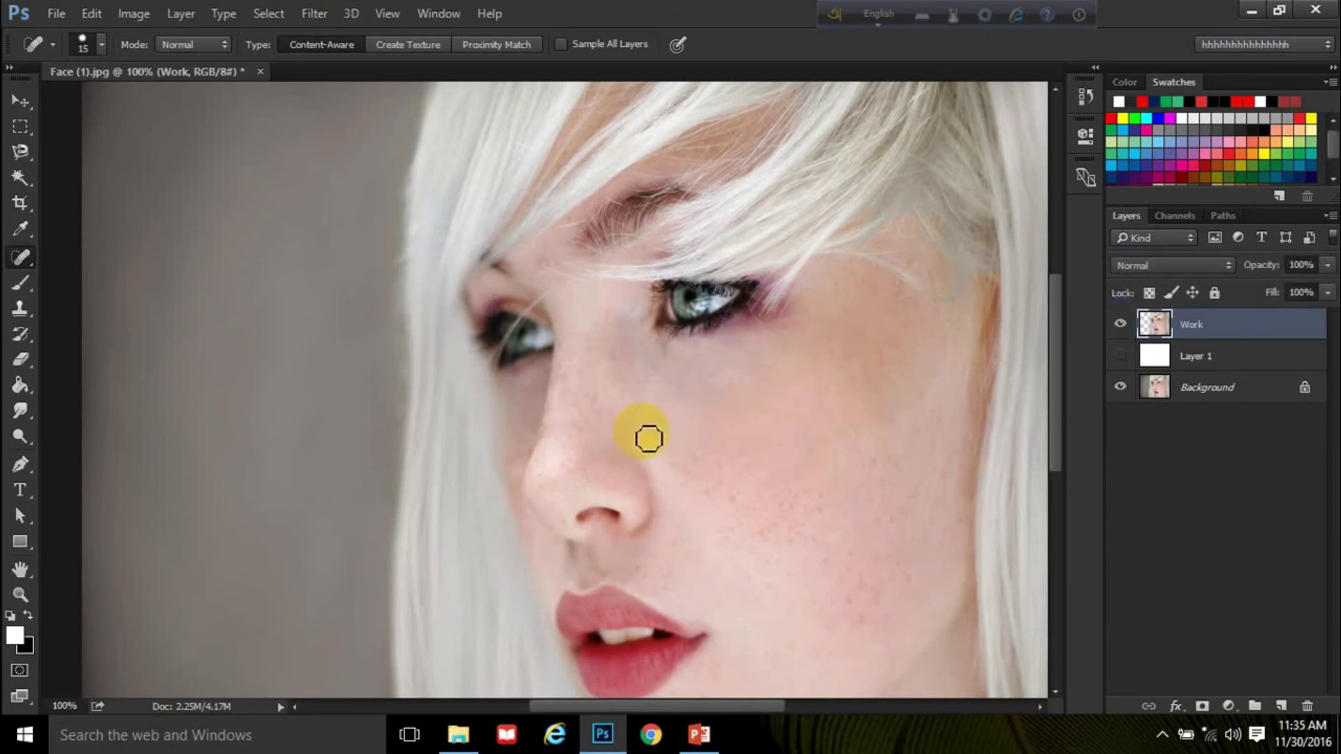
Spot-heal the freckles across the cheek and upper cheek with the size-15 brush.
left_click_drag(742, 485, 559, 269)
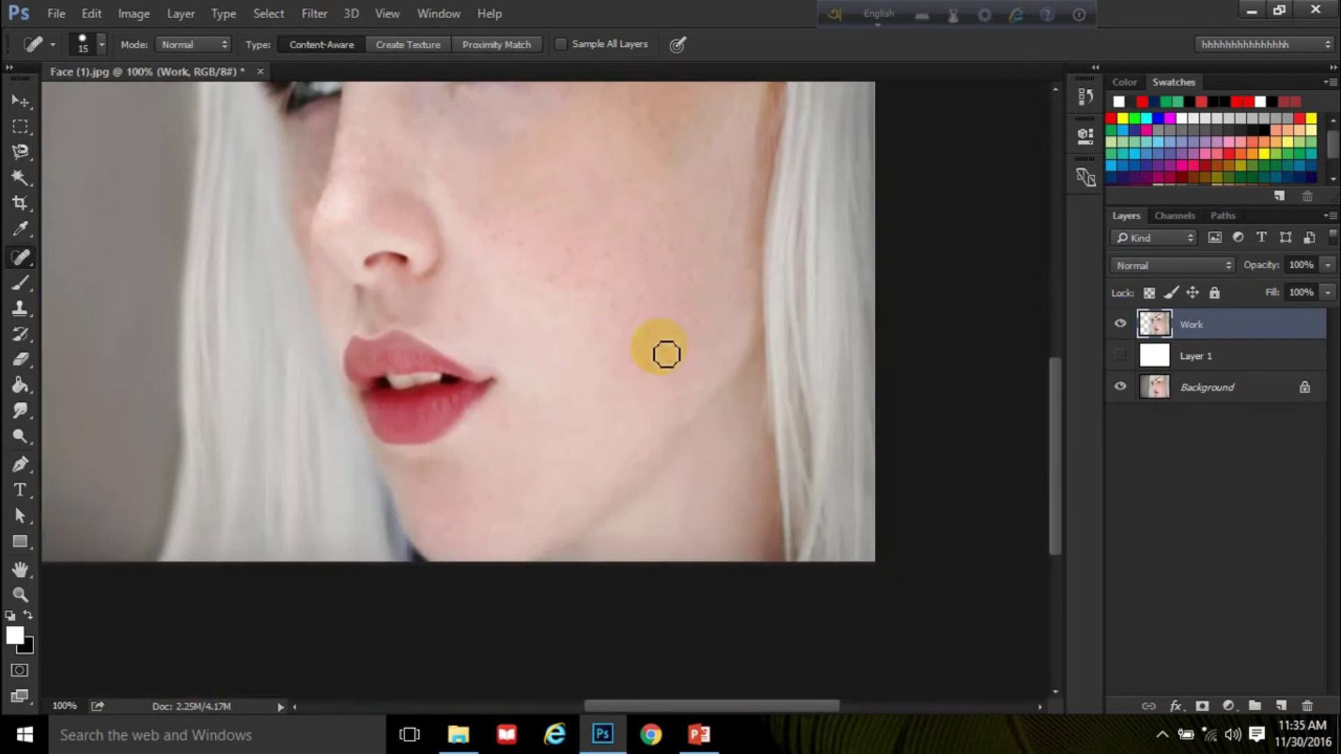
left_click(665, 340)
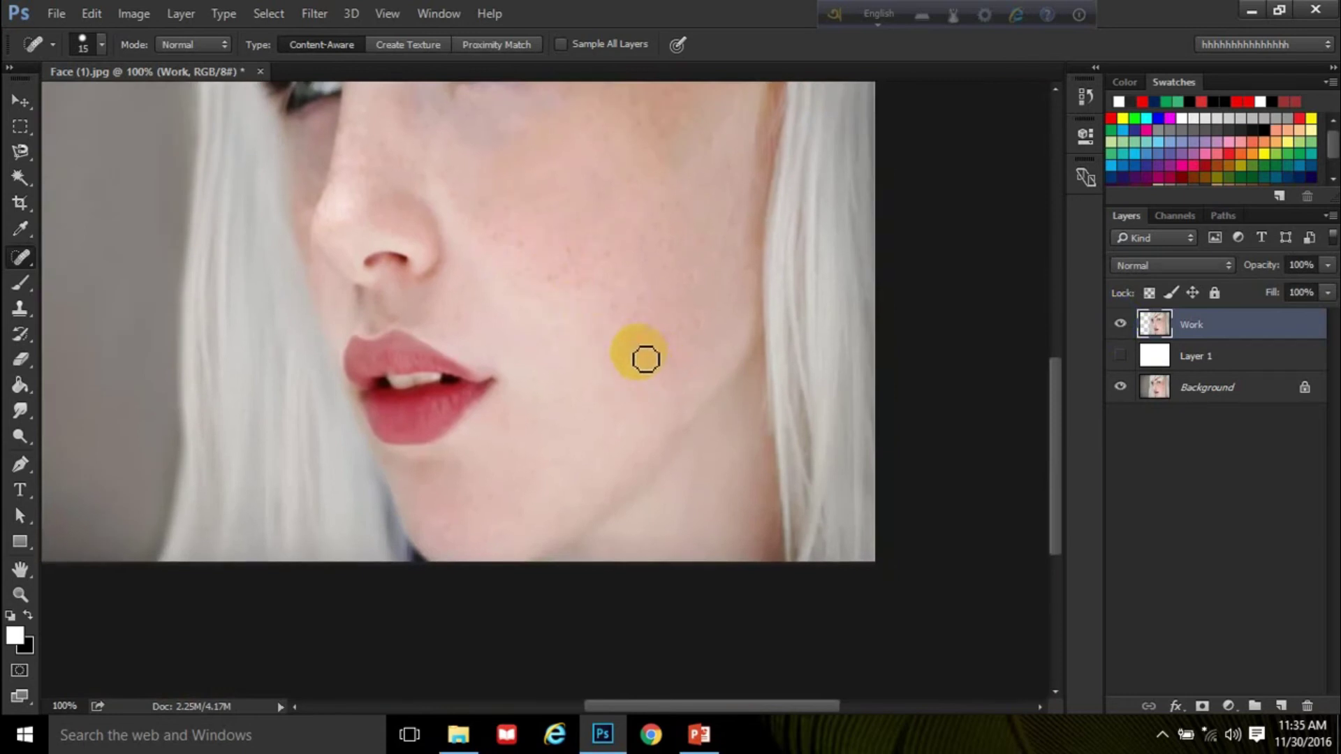
left_click_drag(634, 311, 611, 305)
left_click(635, 268)
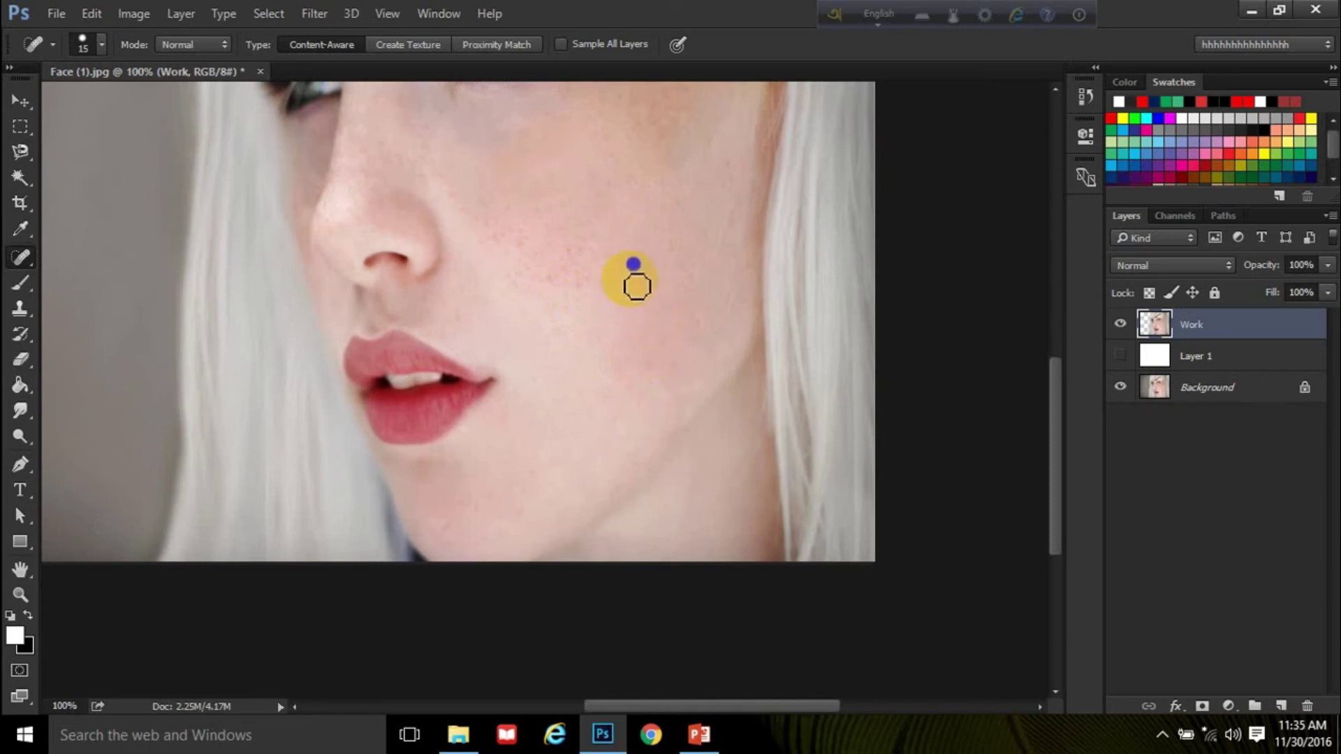
left_click_drag(590, 283, 584, 258)
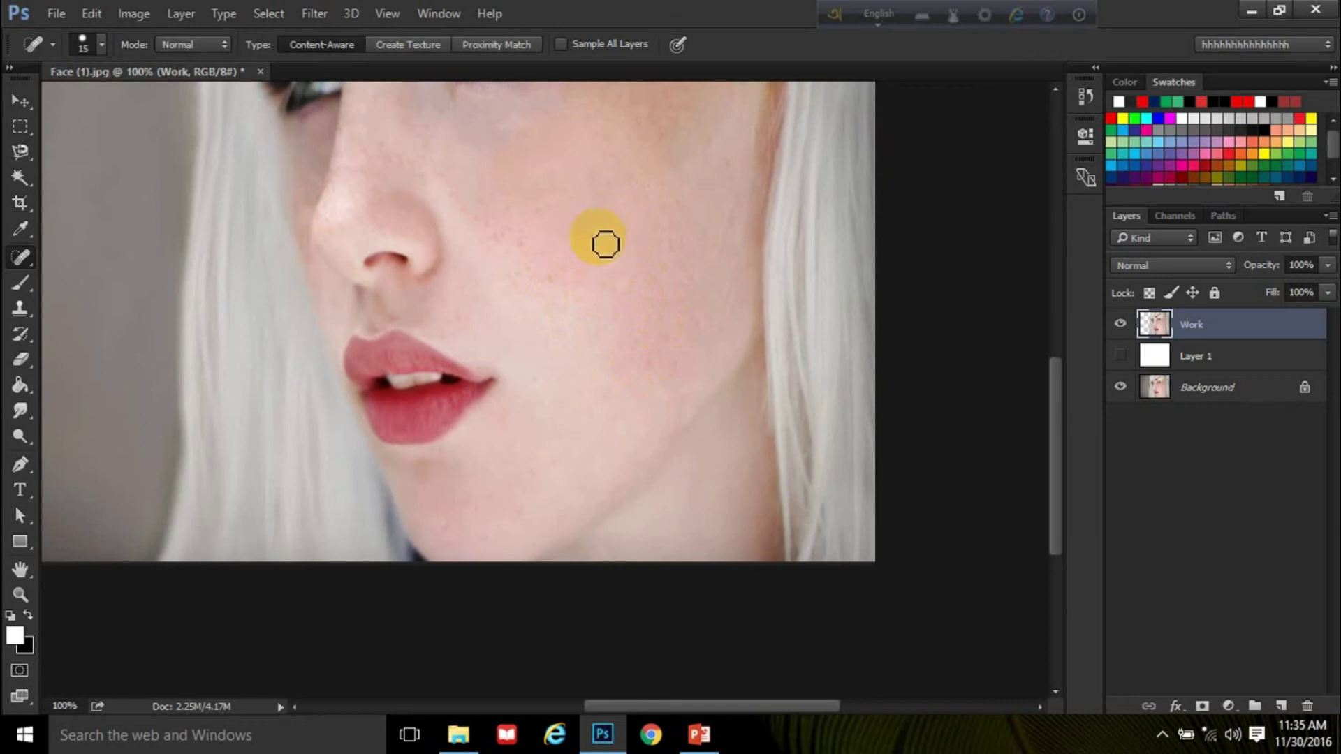
mouse_move(595, 251)
left_mouse_down()
mouse_move(553, 285)
mouse_move(592, 305)
left_mouse_up()
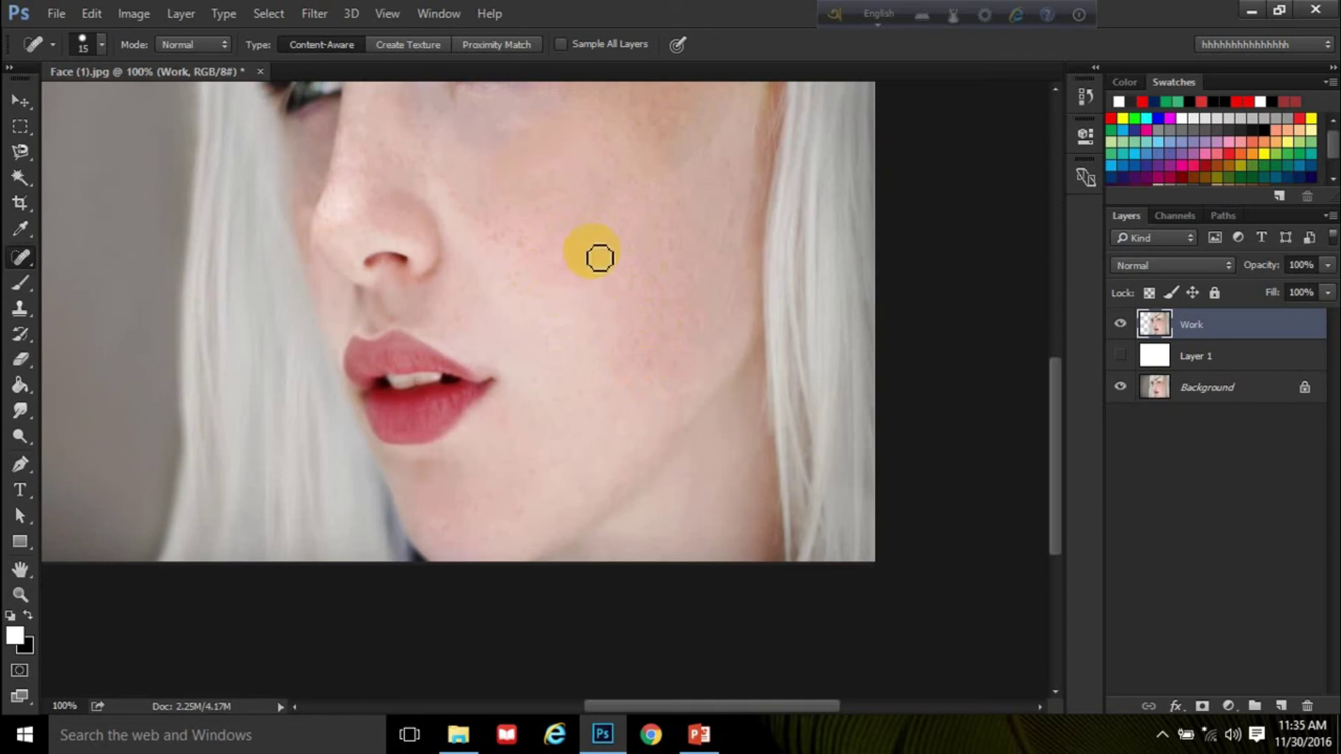
mouse_move(621, 249)
left_mouse_down()
mouse_move(459, 220)
mouse_move(491, 218)
left_mouse_up()
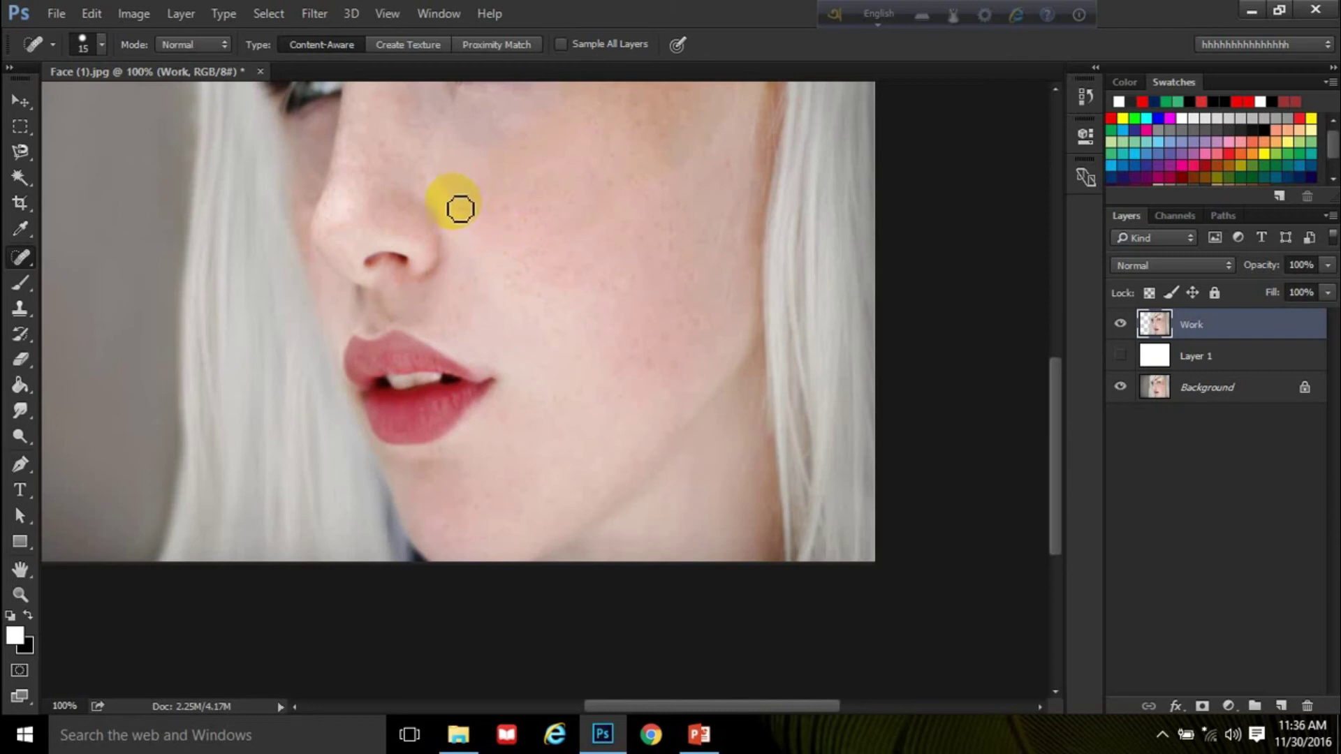
Heal the remaining spots on the upper and lower cheek and beside the nose.
left_click(551, 215)
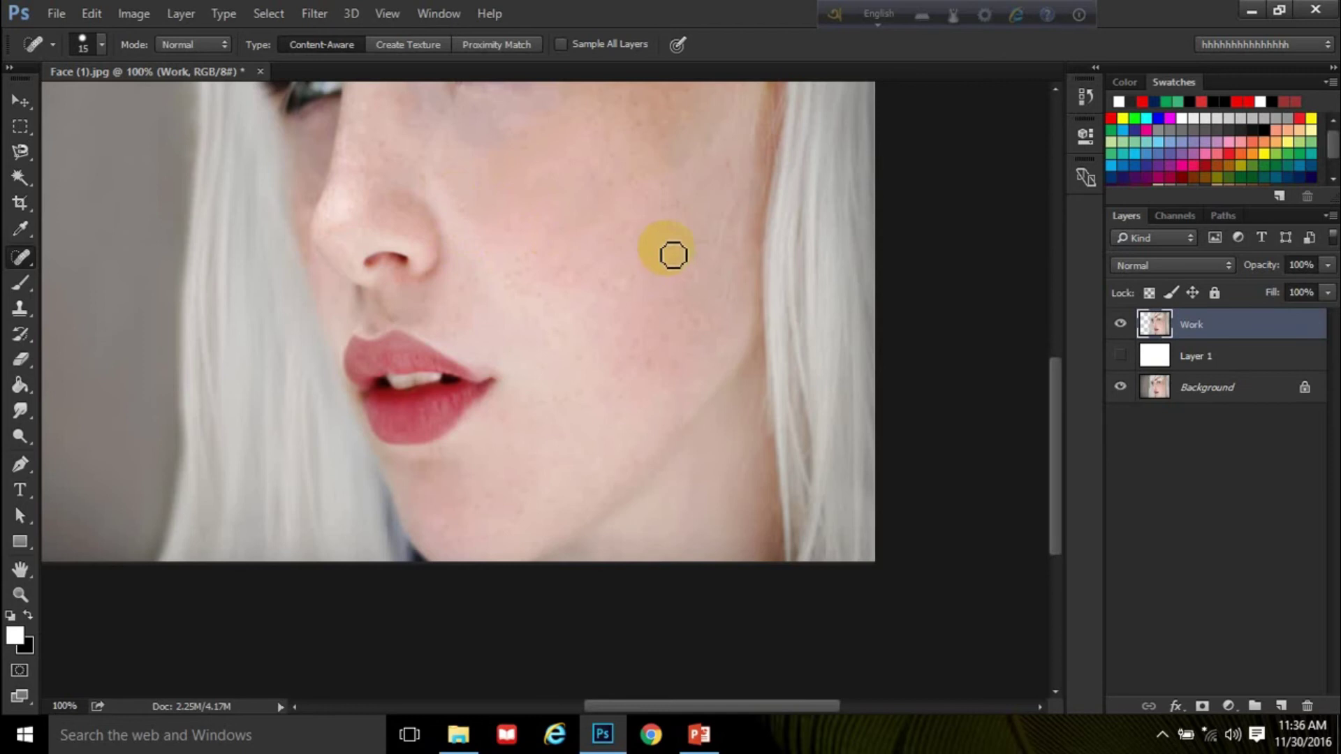
scroll(682, 394, "up", 5)
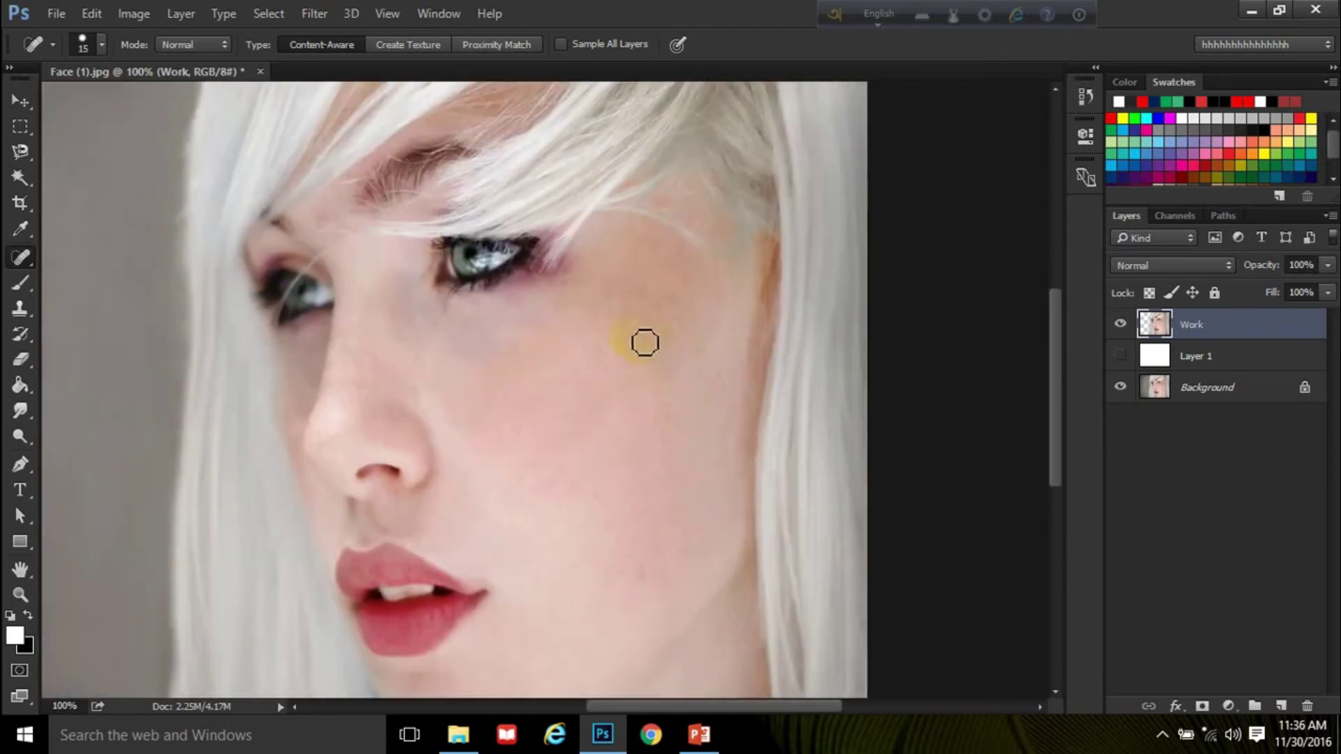
left_click(629, 316)
mouse_move(653, 439)
left_mouse_down()
mouse_move(666, 465)
mouse_move(661, 417)
left_mouse_up()
mouse_move(688, 538)
left_mouse_down()
mouse_move(632, 574)
mouse_move(412, 442)
mouse_move(352, 438)
mouse_move(598, 460)
left_mouse_up()
left_click(683, 425)
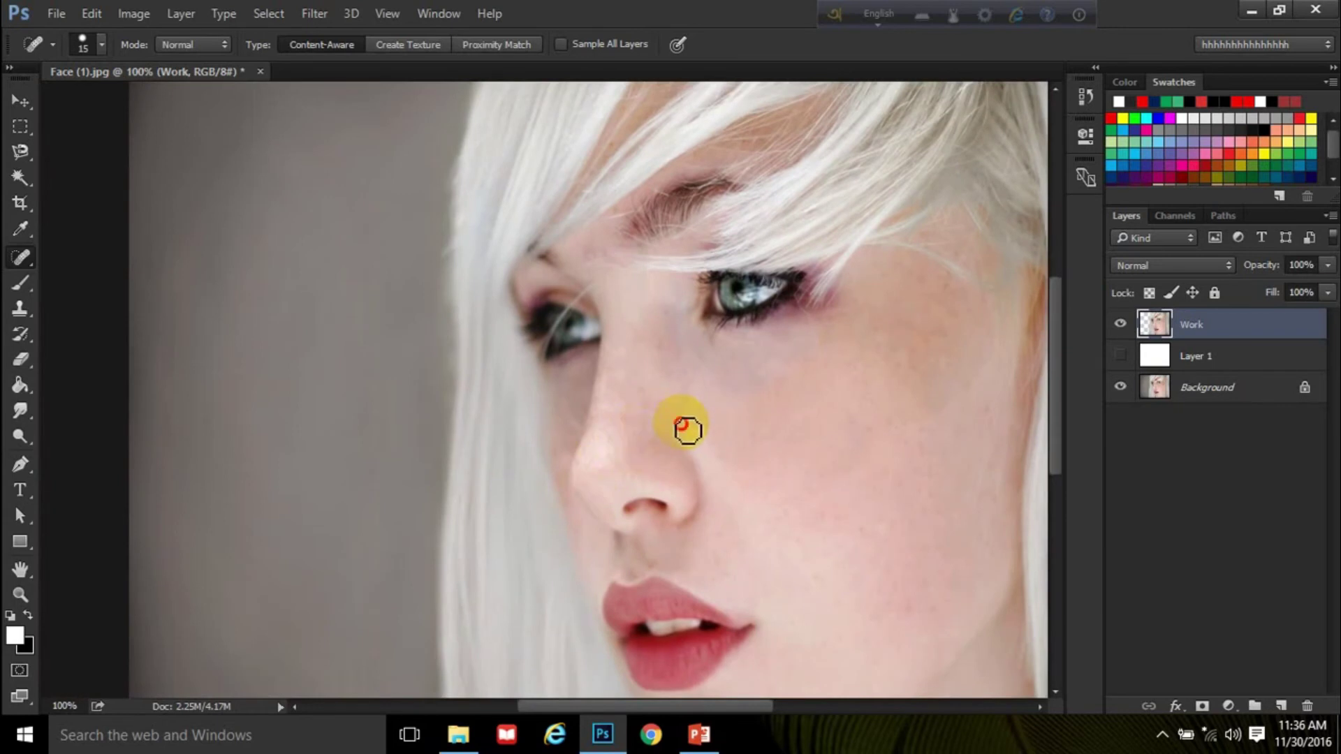
left_click_drag(829, 401, 632, 342)
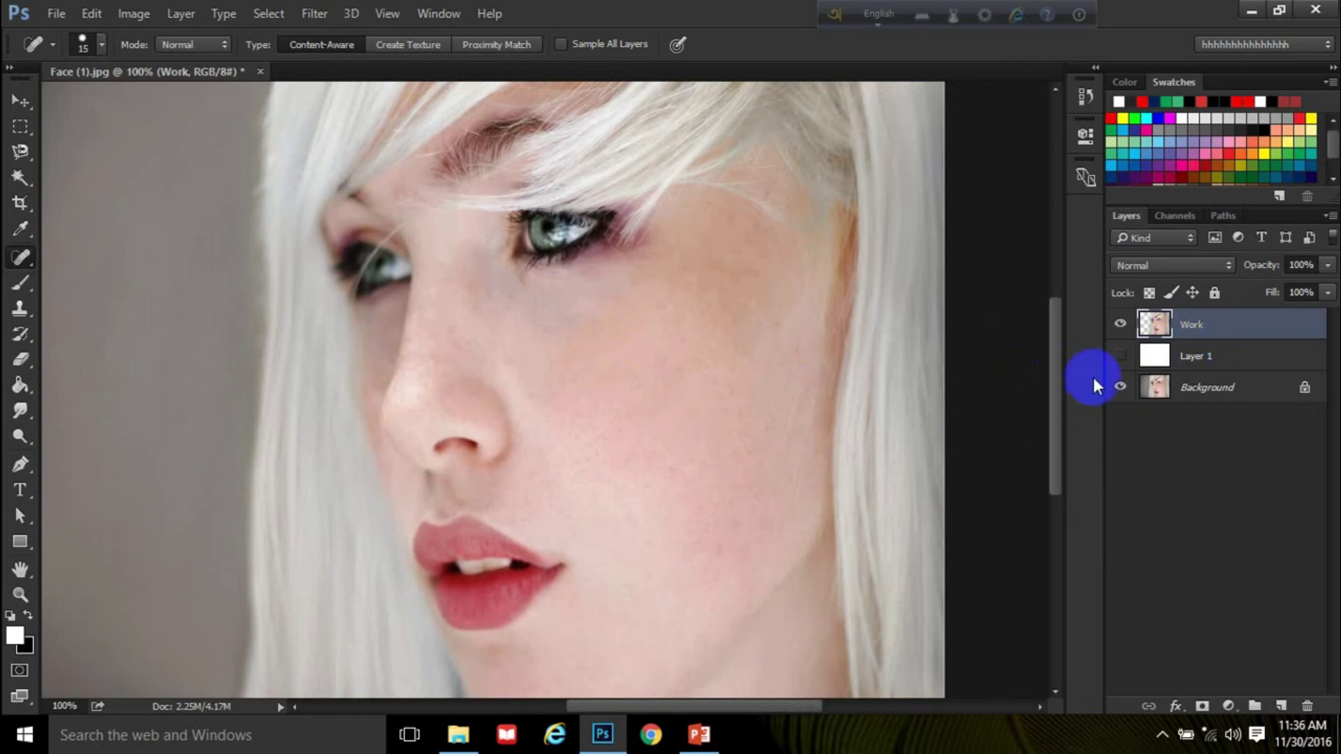
left_click(1120, 326)
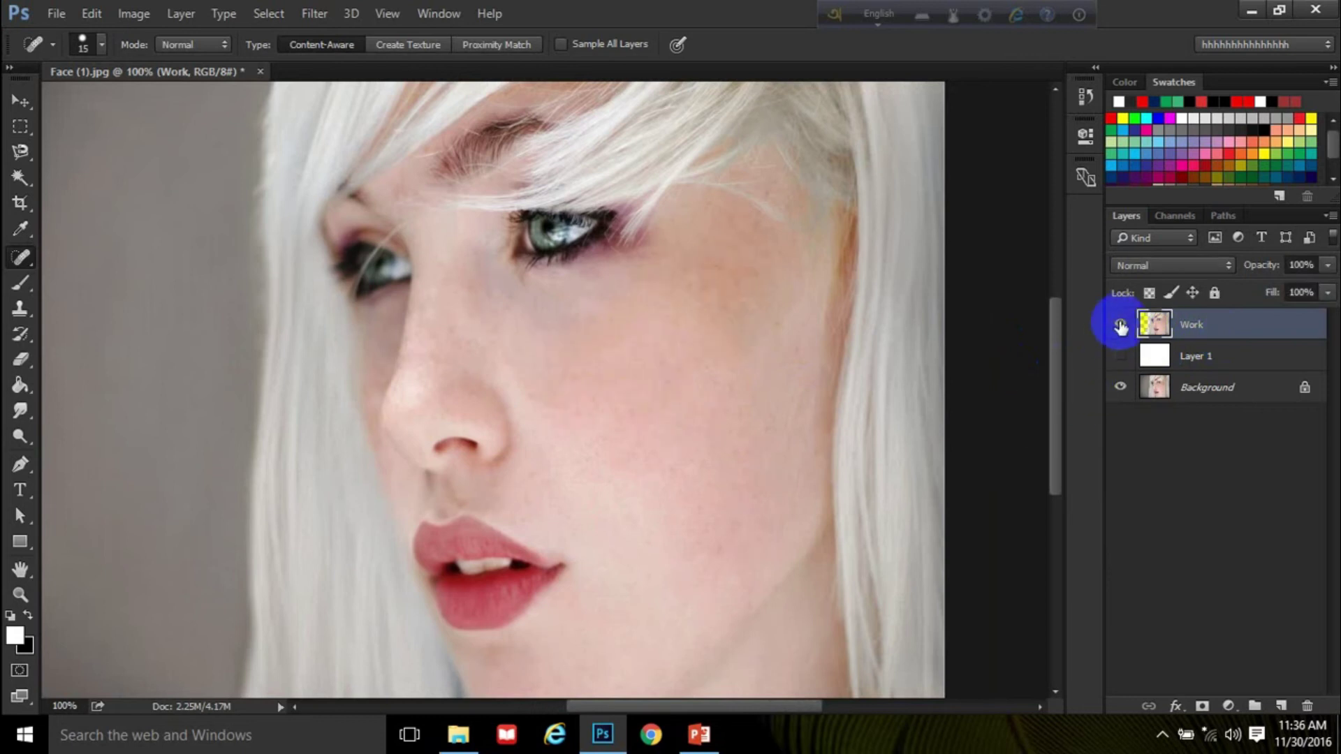
left_click(1120, 326)
left_click(1120, 326)
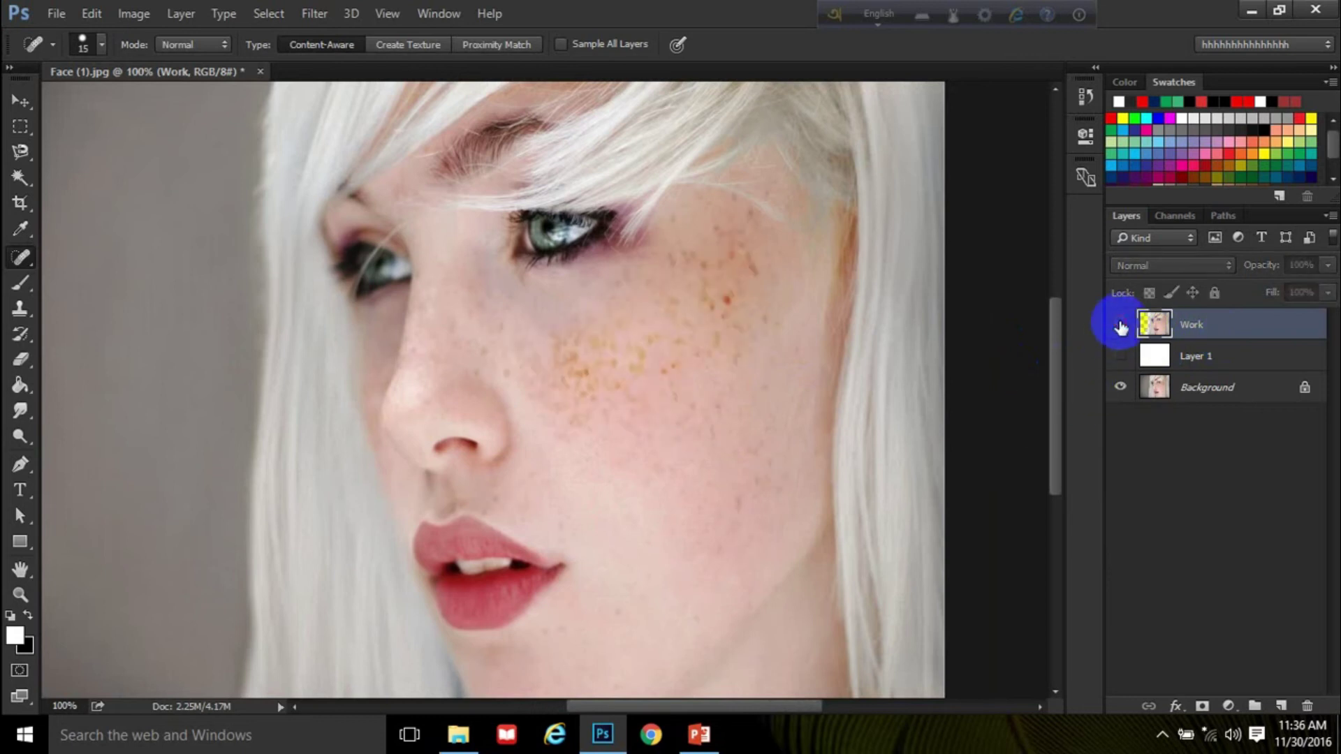
left_click(1120, 326)
left_click(1120, 326)
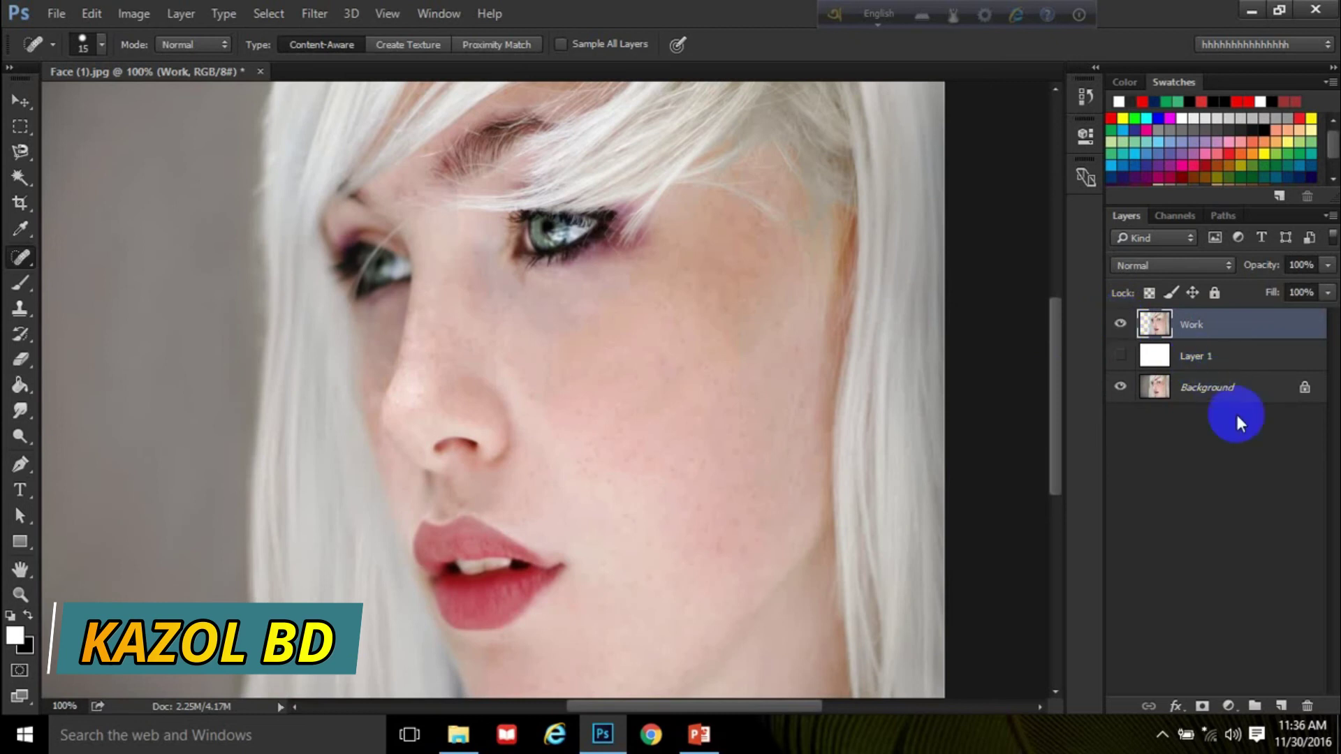
left_click_drag(1212, 323, 1287, 700)
Duplicate Work as Work copy and add a blank Layer 2 above it.
left_click(1215, 356)
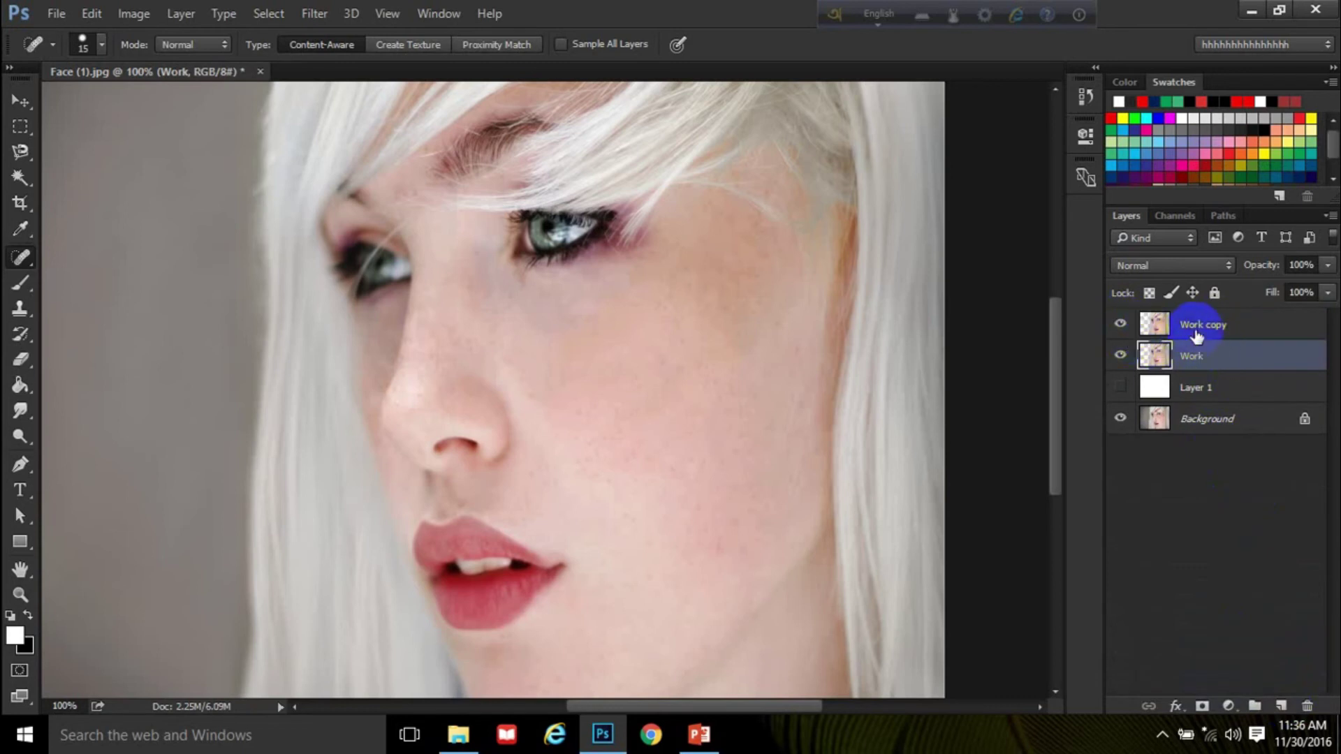
left_click(1197, 327)
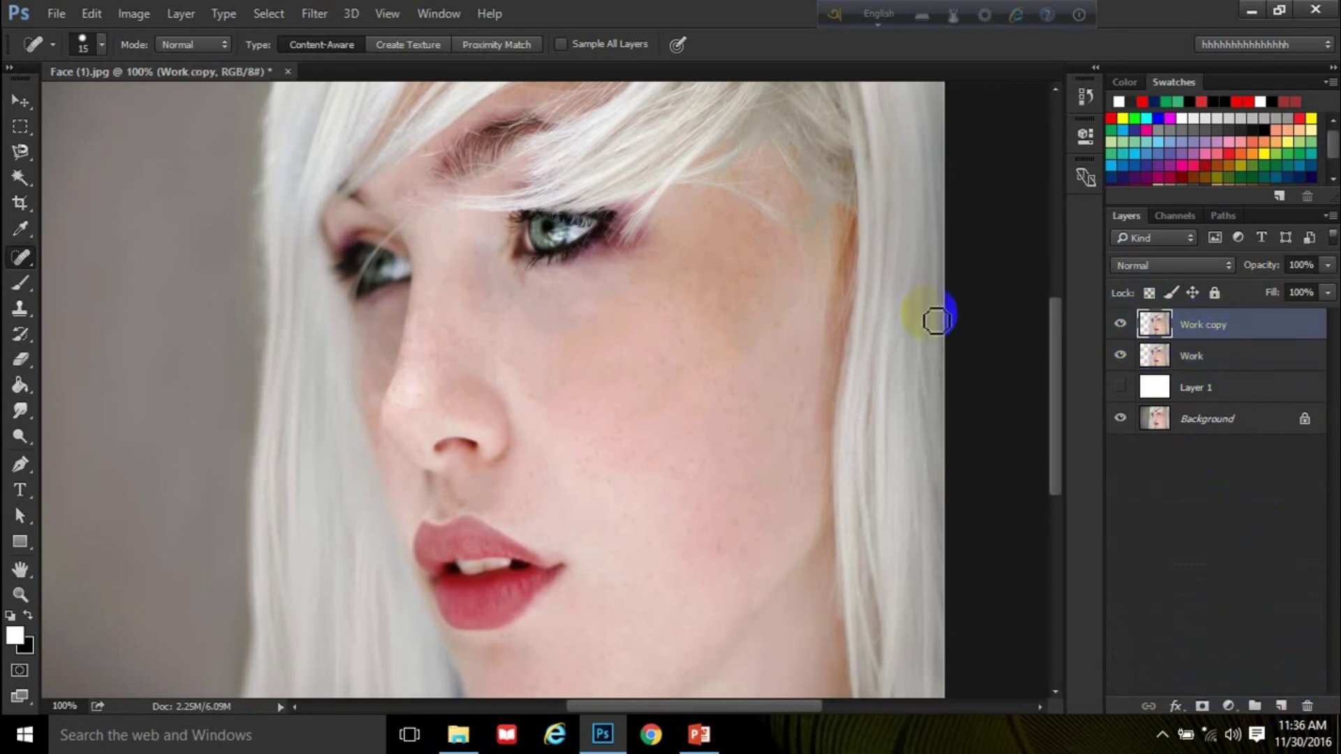
left_click(1281, 706)
left_click(1199, 355)
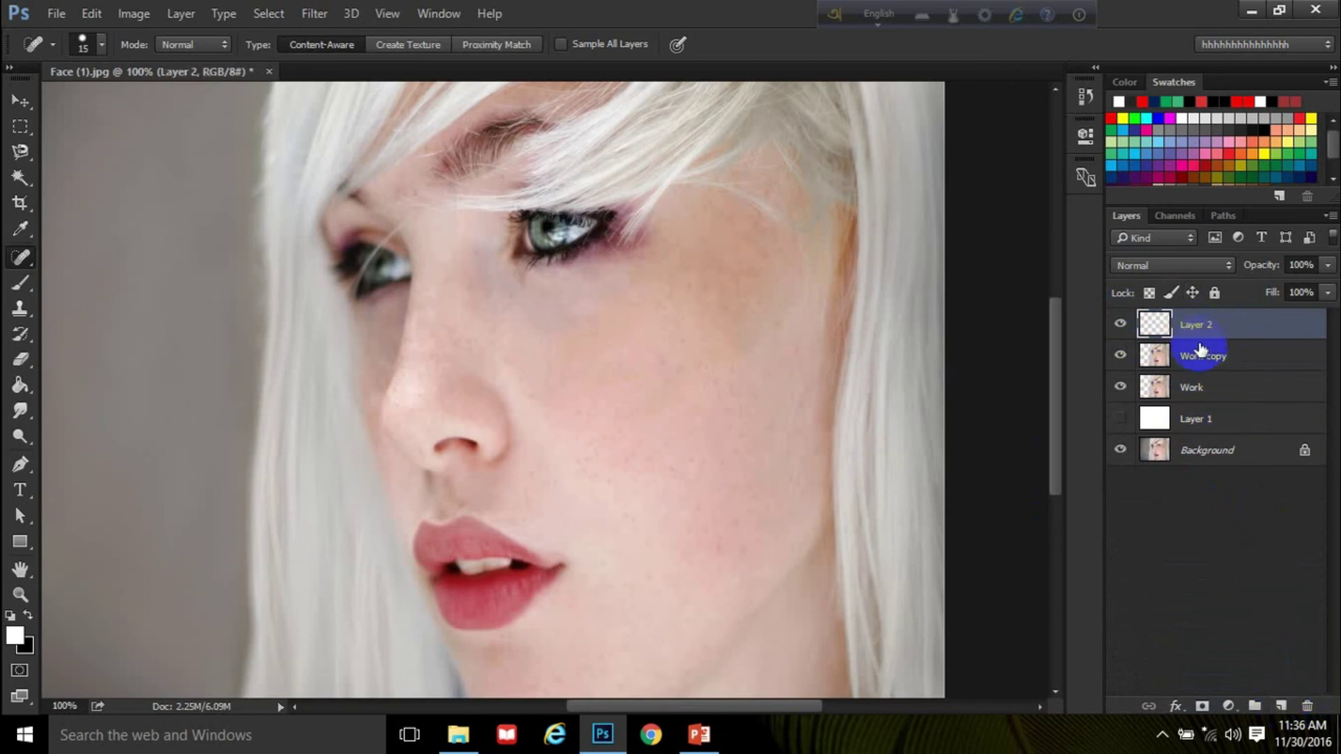
With the Brush tool at 200% zoom, sample the pink skin colour from the cheek.
left_click(20, 283)
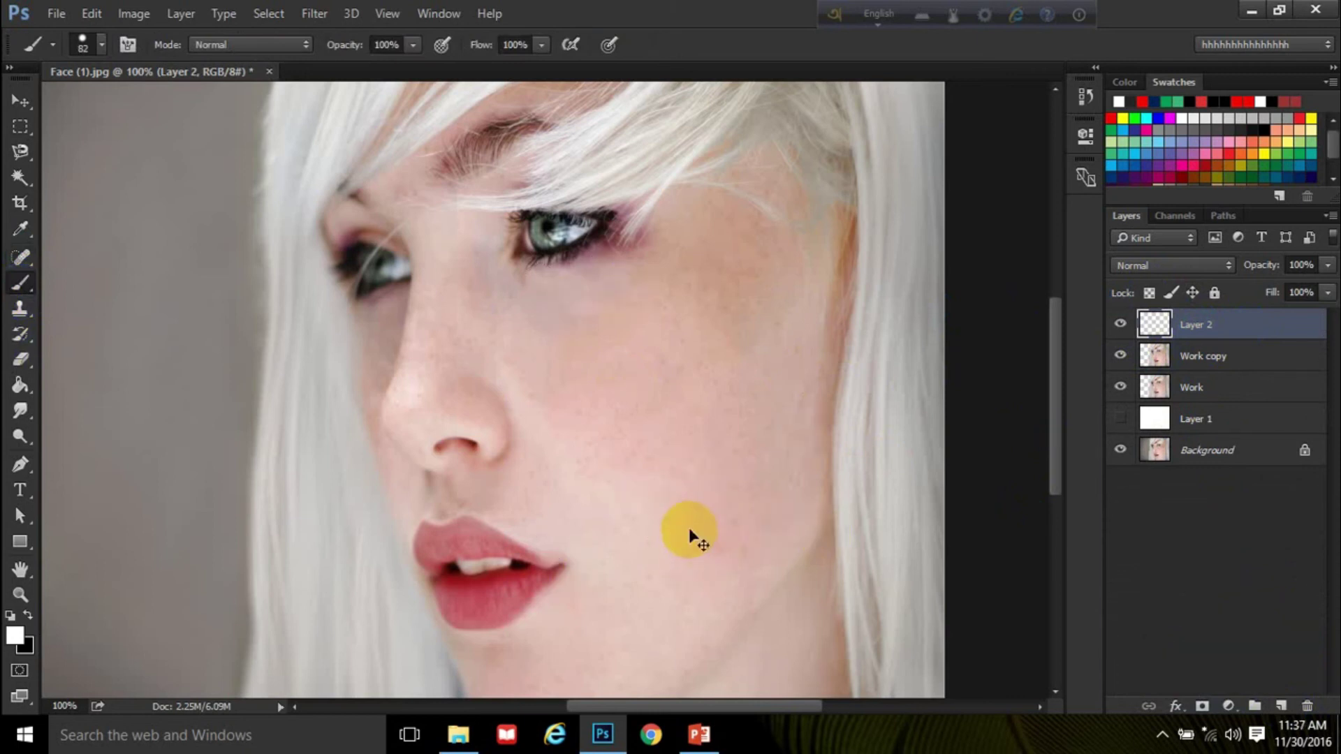
key("ctrl+plus")
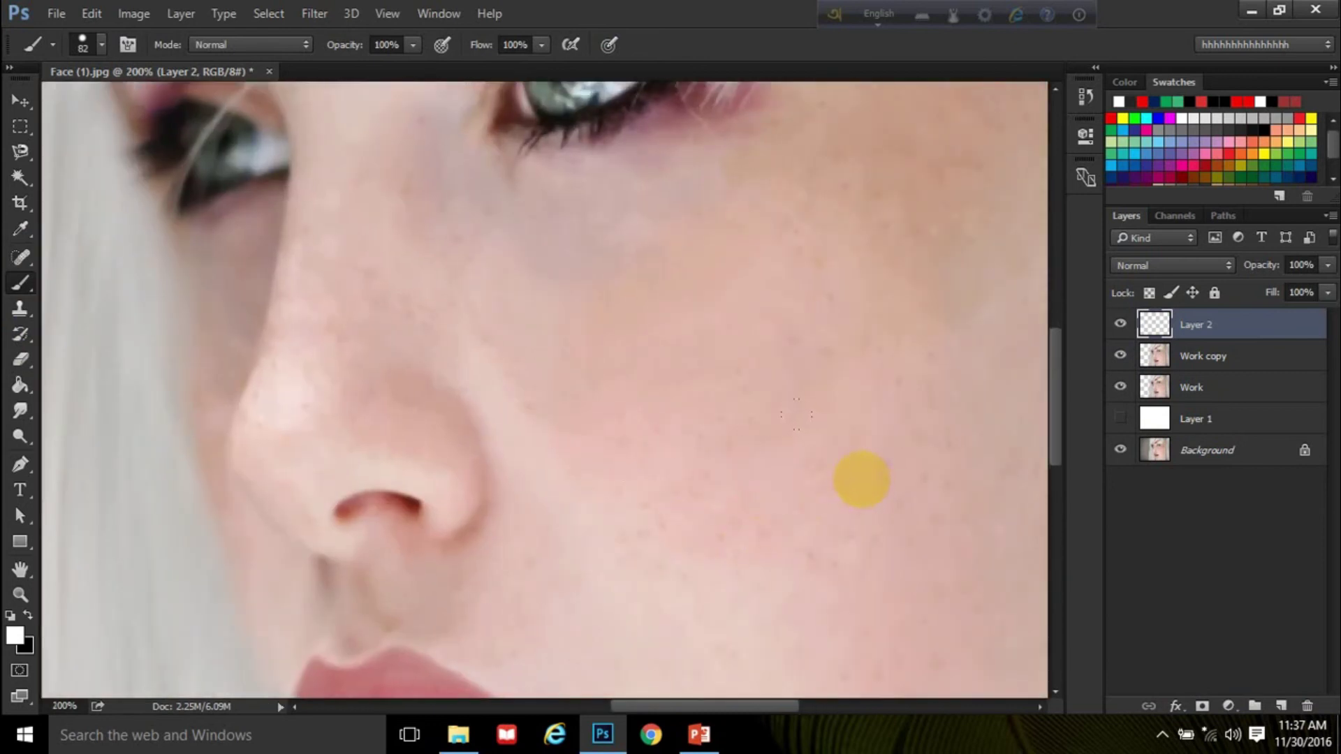
scroll(731, 419, "down", 5)
scroll(732, 419, "right", 3)
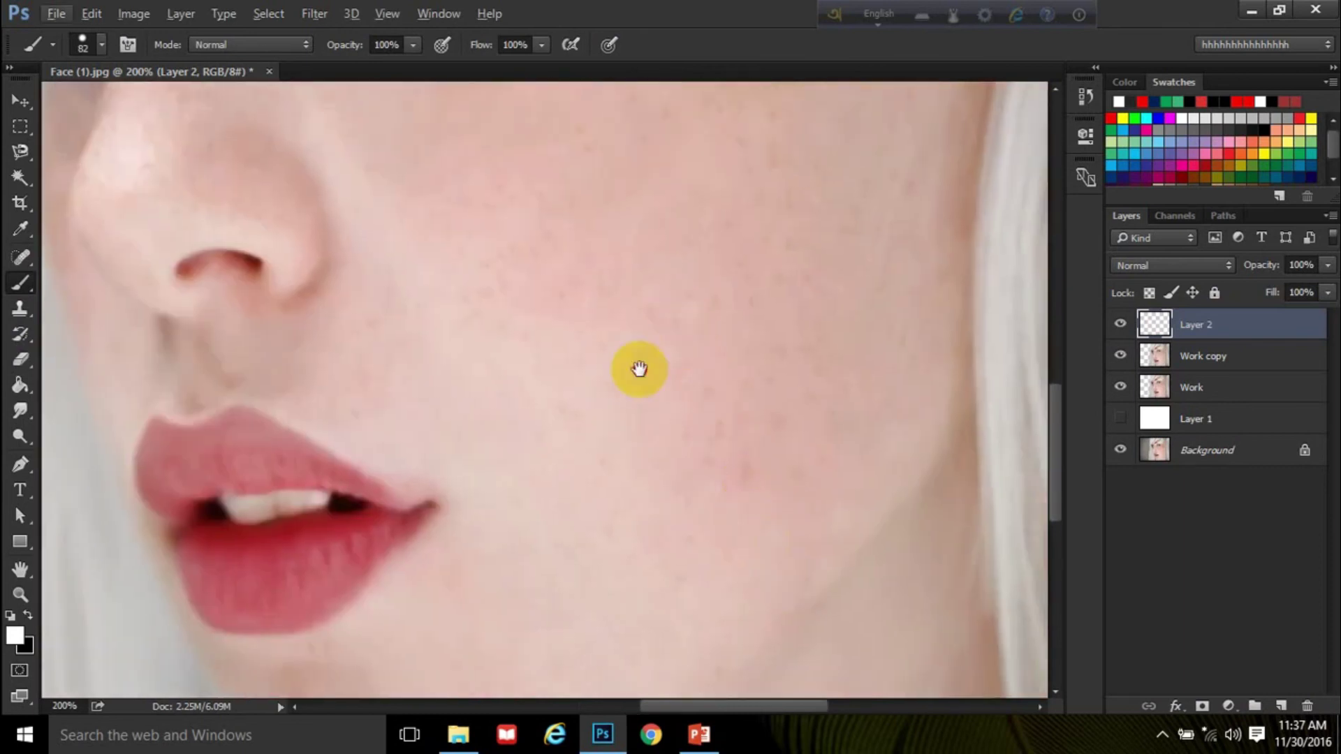
scroll(637, 368, "down", 5)
scroll(637, 368, "right", 3)
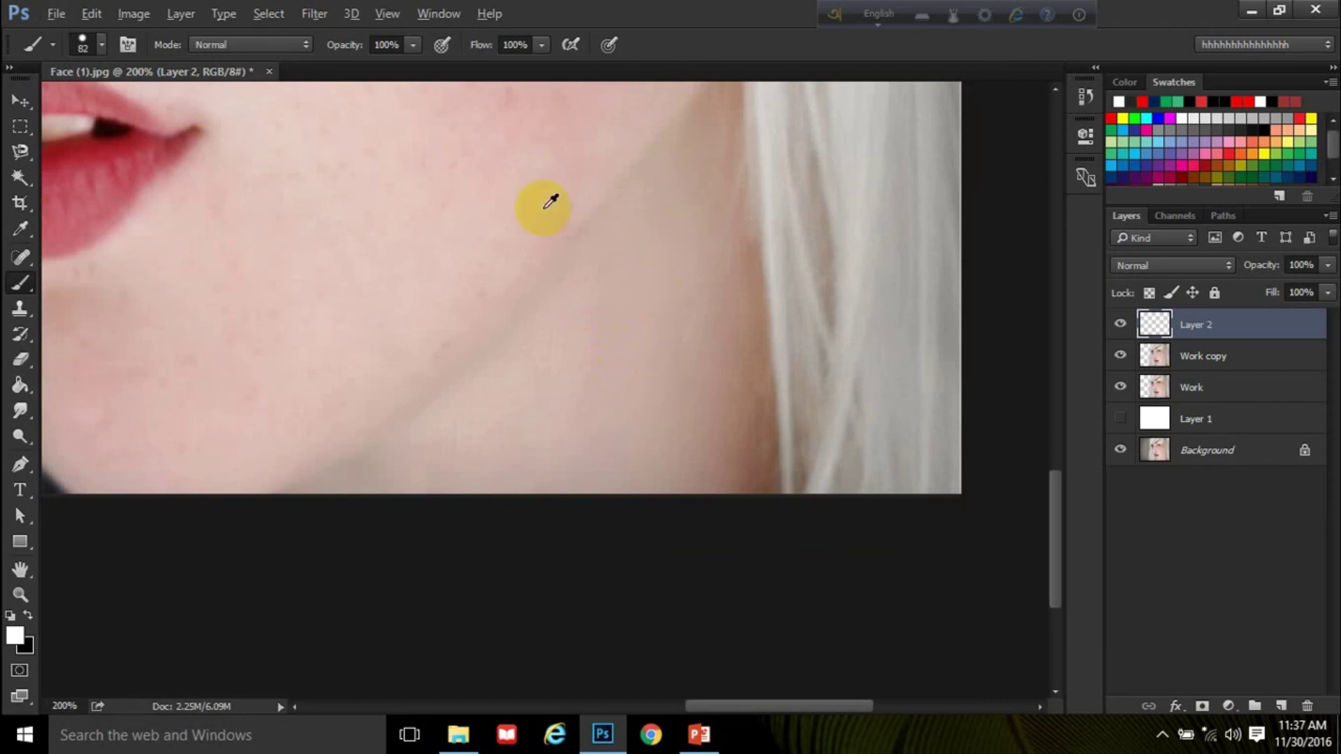
left_click(543, 158, "alt")
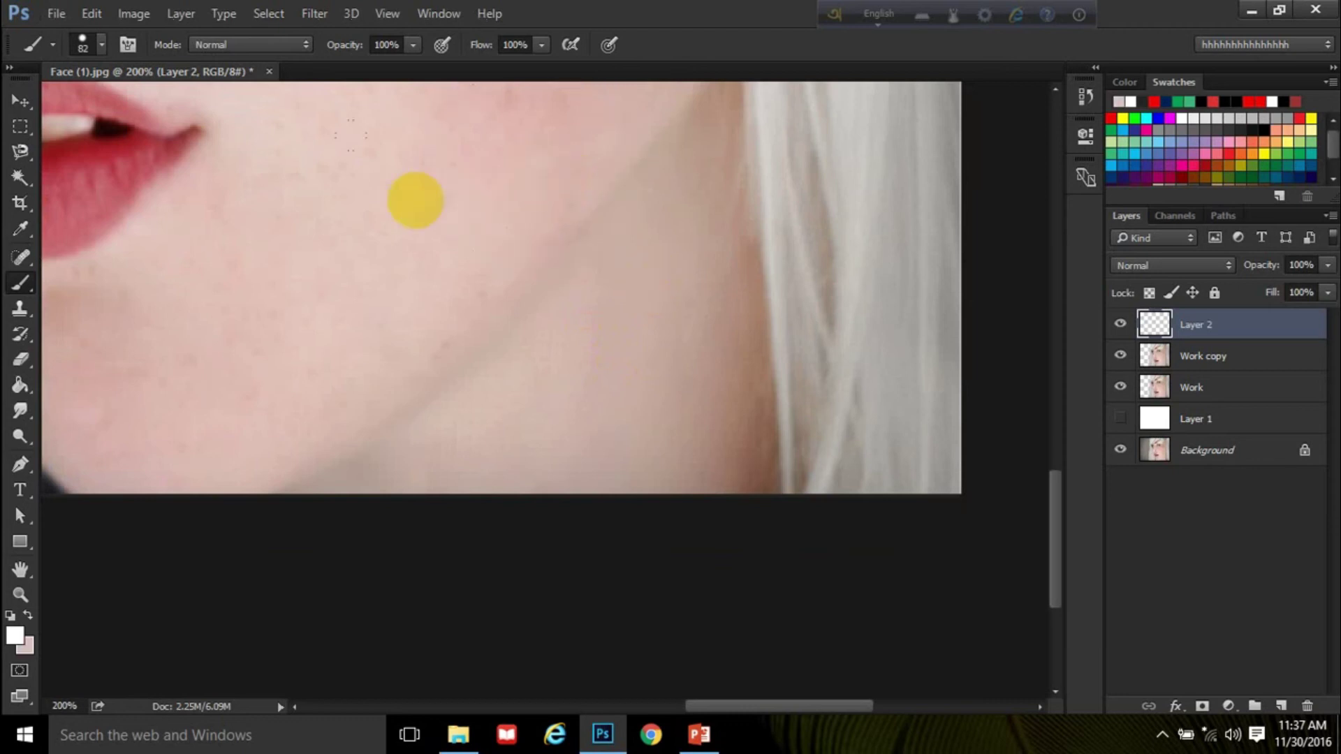
Paint soft white below the eye with a 0%-hardness soft round brush.
left_click_drag(413, 200, 646, 423)
key("ctrl+minus")
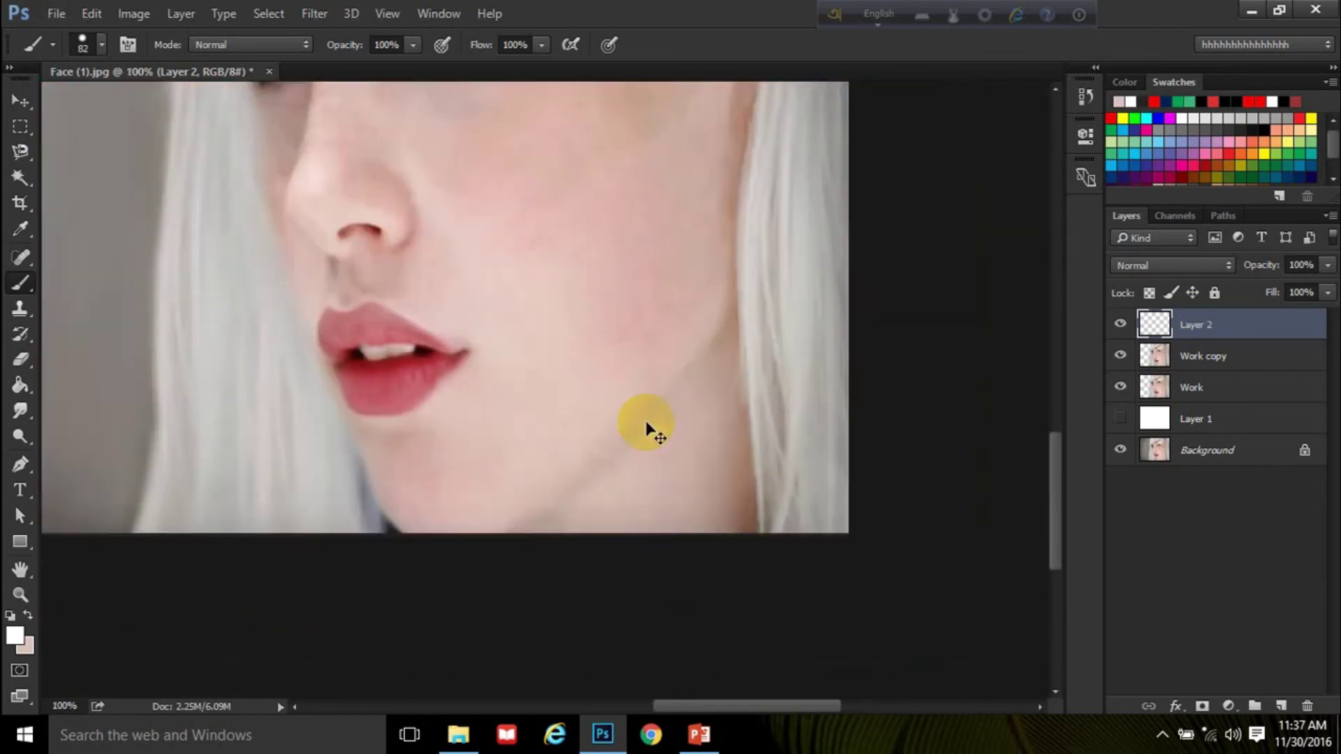
key("ctrl+minus")
right_click(675, 366)
left_click(724, 558)
left_click(718, 209)
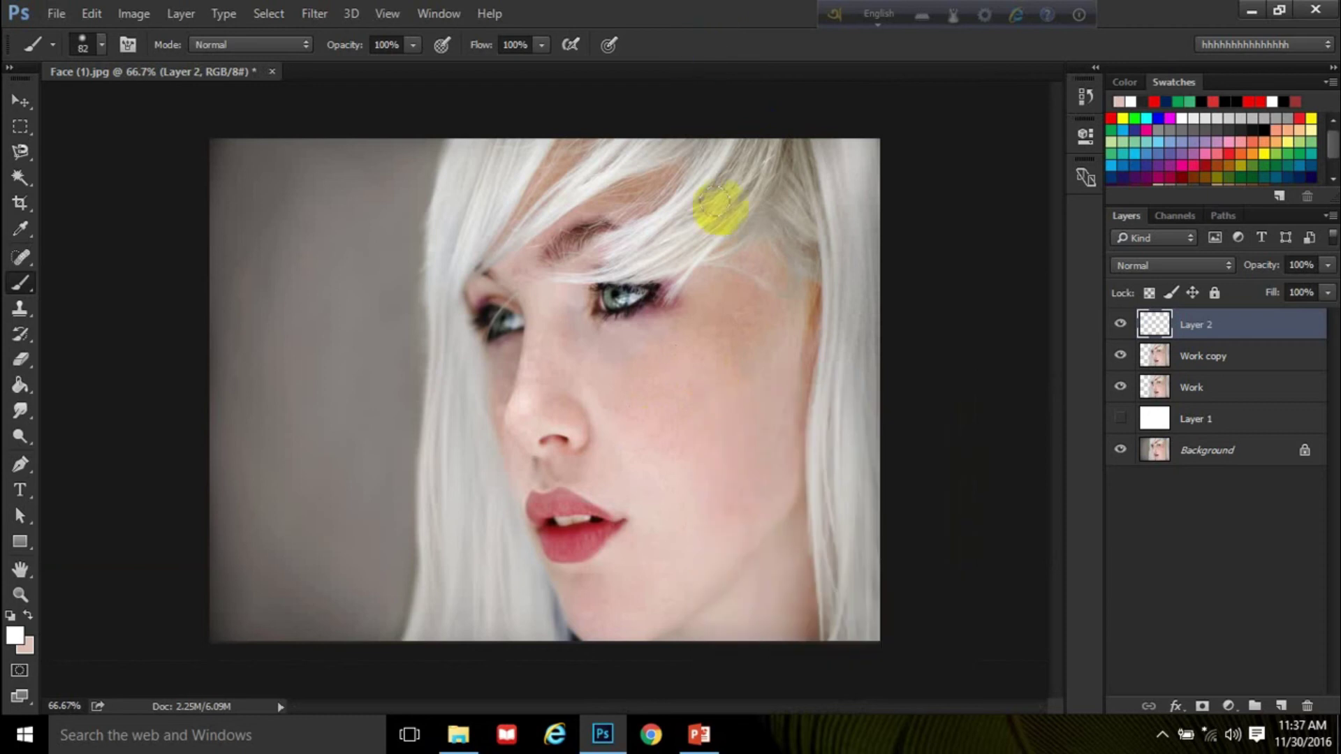
mouse_move(733, 290)
left_mouse_down()
mouse_move(675, 316)
mouse_move(637, 383)
mouse_move(679, 425)
mouse_move(724, 342)
mouse_move(666, 449)
left_mouse_up()
Undo the white paint on the cheek, keeping the foreground colour unchanged.
left_click(14, 636)
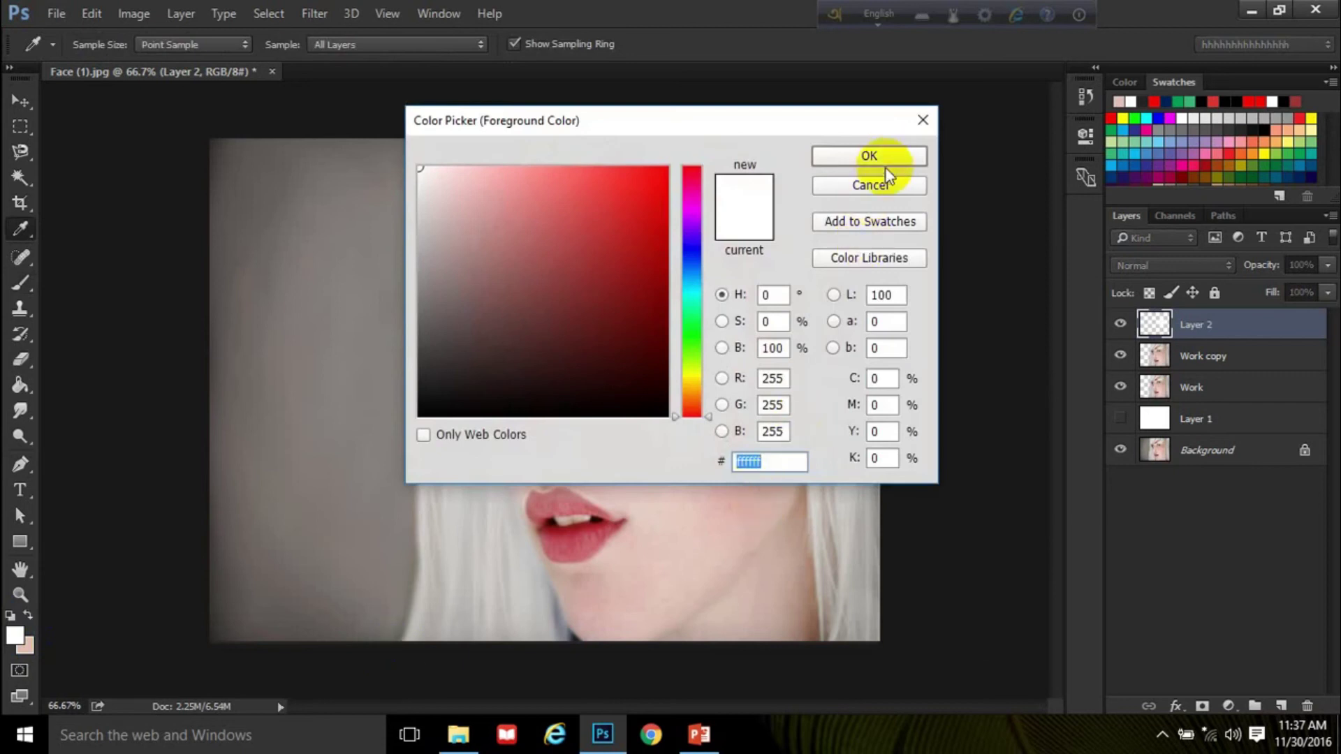
left_click(878, 190)
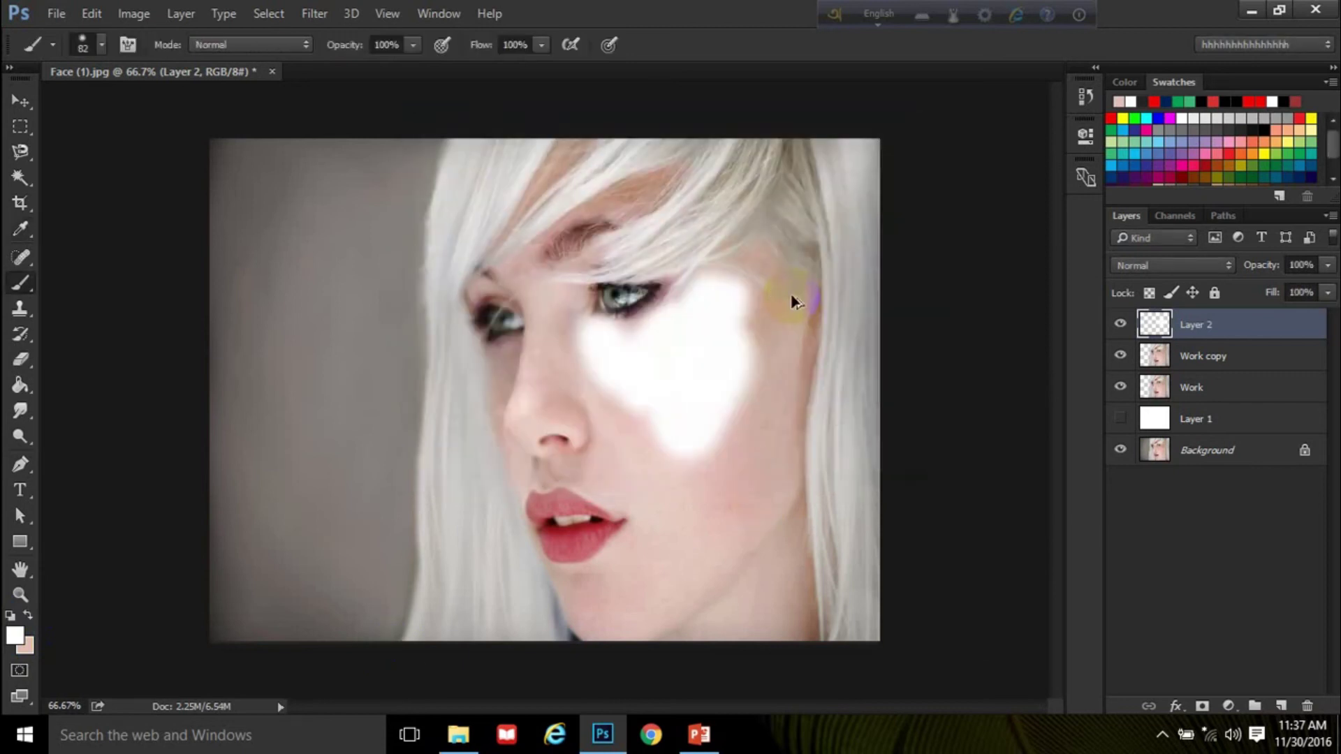
key("ctrl+z")
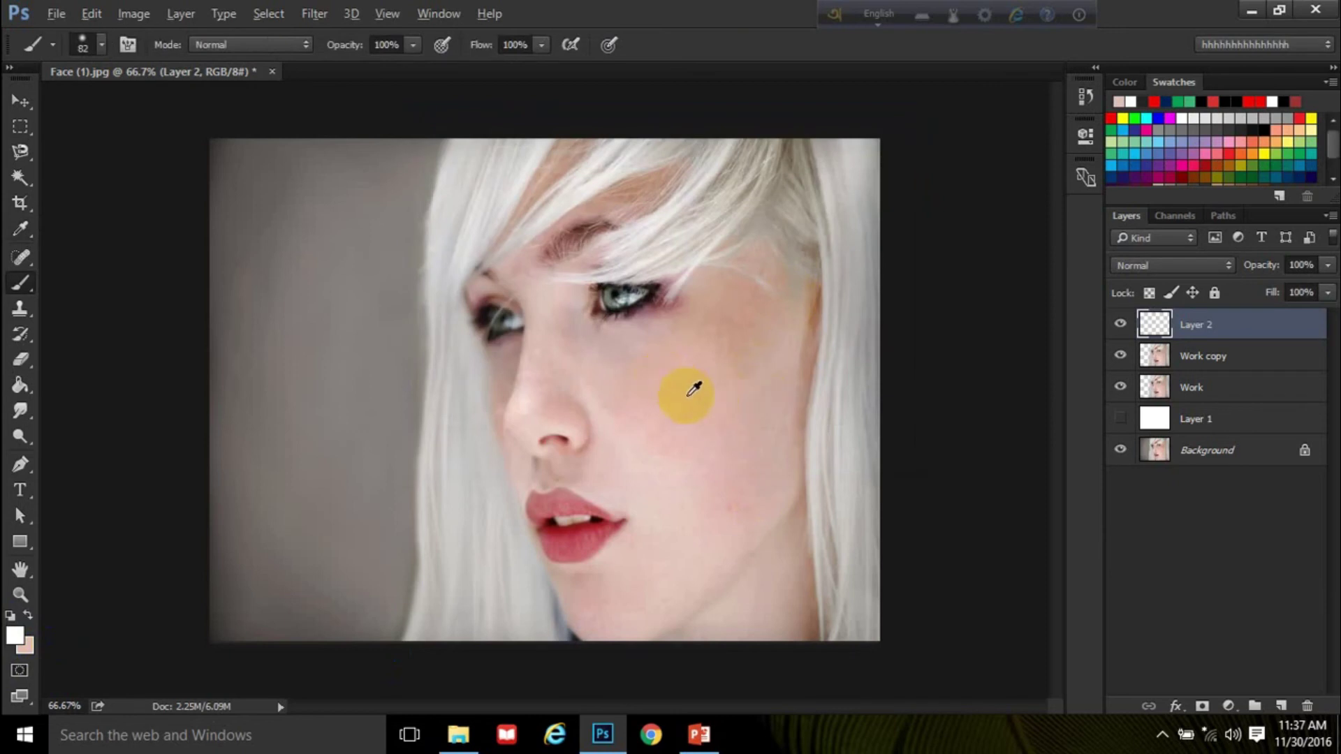
Paint sampled cheek skin tone over the cheek and upper cheek at 20% opacity.
left_click(596, 593, "alt")
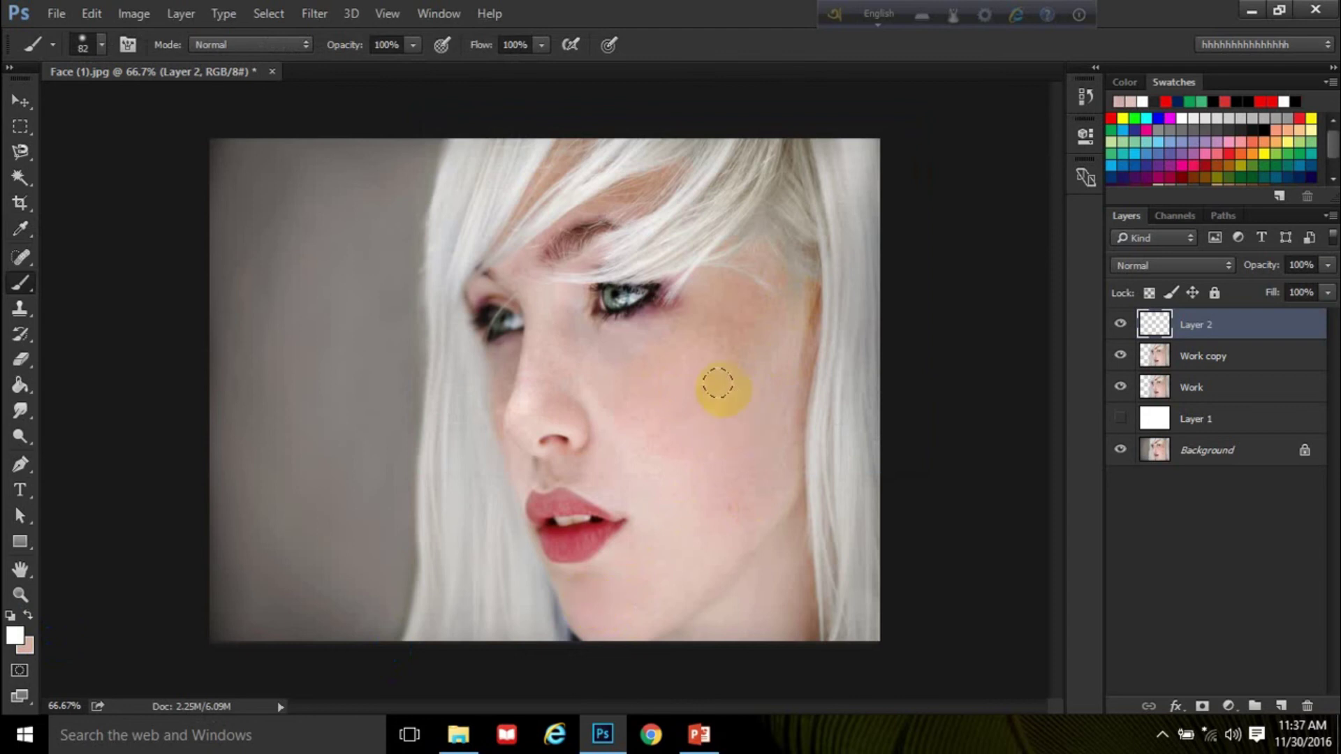
right_click(394, 80)
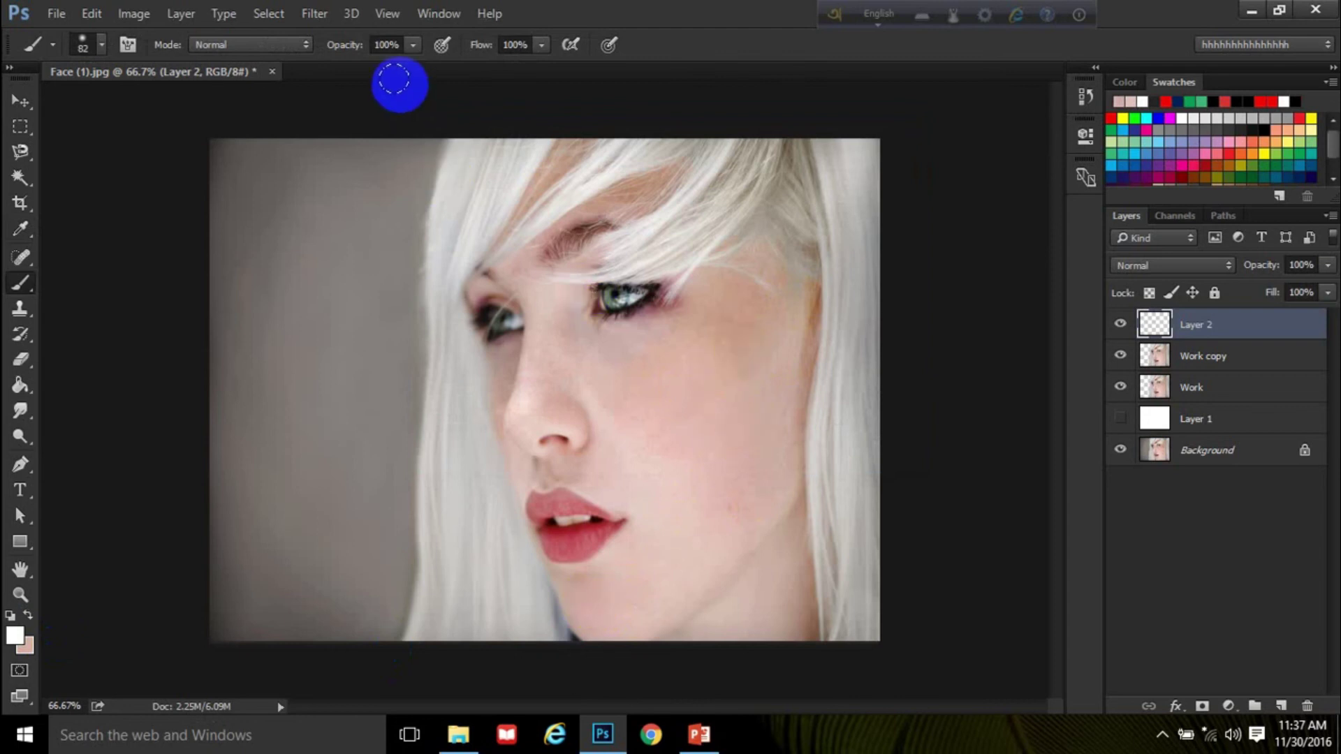
mouse_move(718, 376)
left_mouse_down()
mouse_move(698, 361)
mouse_move(718, 413)
mouse_move(673, 490)
mouse_move(706, 482)
mouse_move(773, 362)
mouse_move(712, 530)
mouse_move(762, 278)
mouse_move(727, 320)
mouse_move(736, 365)
mouse_move(620, 404)
mouse_move(592, 392)
mouse_move(536, 428)
mouse_move(515, 419)
mouse_move(586, 449)
mouse_move(511, 362)
mouse_move(532, 463)
mouse_move(595, 394)
mouse_move(724, 398)
mouse_move(718, 535)
mouse_move(757, 320)
mouse_move(604, 349)
mouse_move(614, 362)
mouse_move(554, 321)
mouse_move(515, 401)
mouse_move(530, 397)
mouse_move(607, 461)
mouse_move(676, 547)
mouse_move(760, 446)
mouse_move(640, 589)
mouse_move(754, 404)
mouse_move(761, 332)
left_mouse_up()
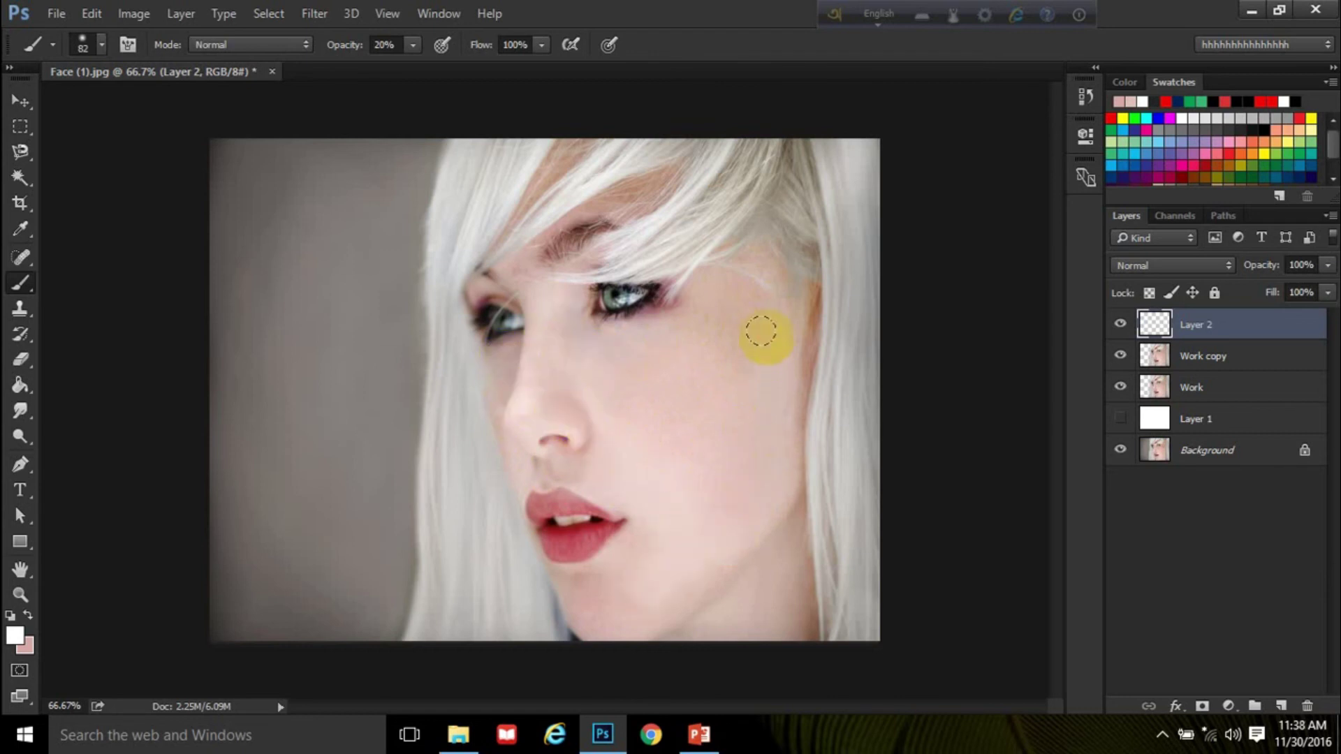
mouse_move(762, 381)
left_mouse_down()
mouse_move(727, 467)
mouse_move(718, 354)
mouse_move(682, 443)
mouse_move(664, 355)
mouse_move(712, 385)
mouse_move(716, 342)
mouse_move(733, 494)
mouse_move(577, 365)
mouse_move(550, 311)
mouse_move(557, 390)
mouse_move(517, 359)
mouse_move(504, 377)
mouse_move(525, 397)
mouse_move(583, 407)
mouse_move(551, 350)
mouse_move(635, 440)
mouse_move(732, 349)
mouse_move(754, 270)
mouse_move(754, 329)
mouse_move(726, 353)
mouse_move(684, 450)
mouse_move(614, 347)
mouse_move(709, 290)
mouse_move(652, 443)
mouse_move(785, 412)
mouse_move(584, 638)
mouse_move(634, 586)
mouse_move(592, 599)
mouse_move(645, 602)
left_mouse_up()
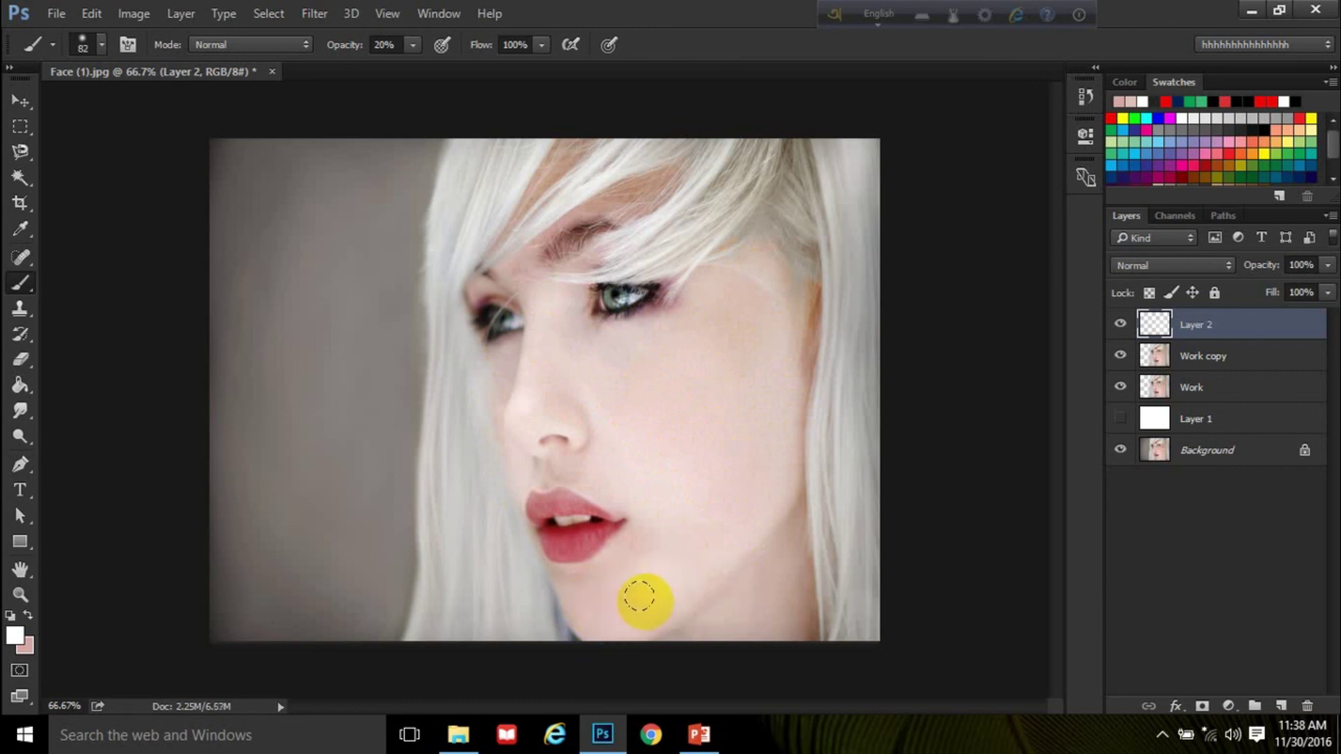
Try the Color, Screen and Multiply blend modes on Layer 2.
left_click(1192, 269)
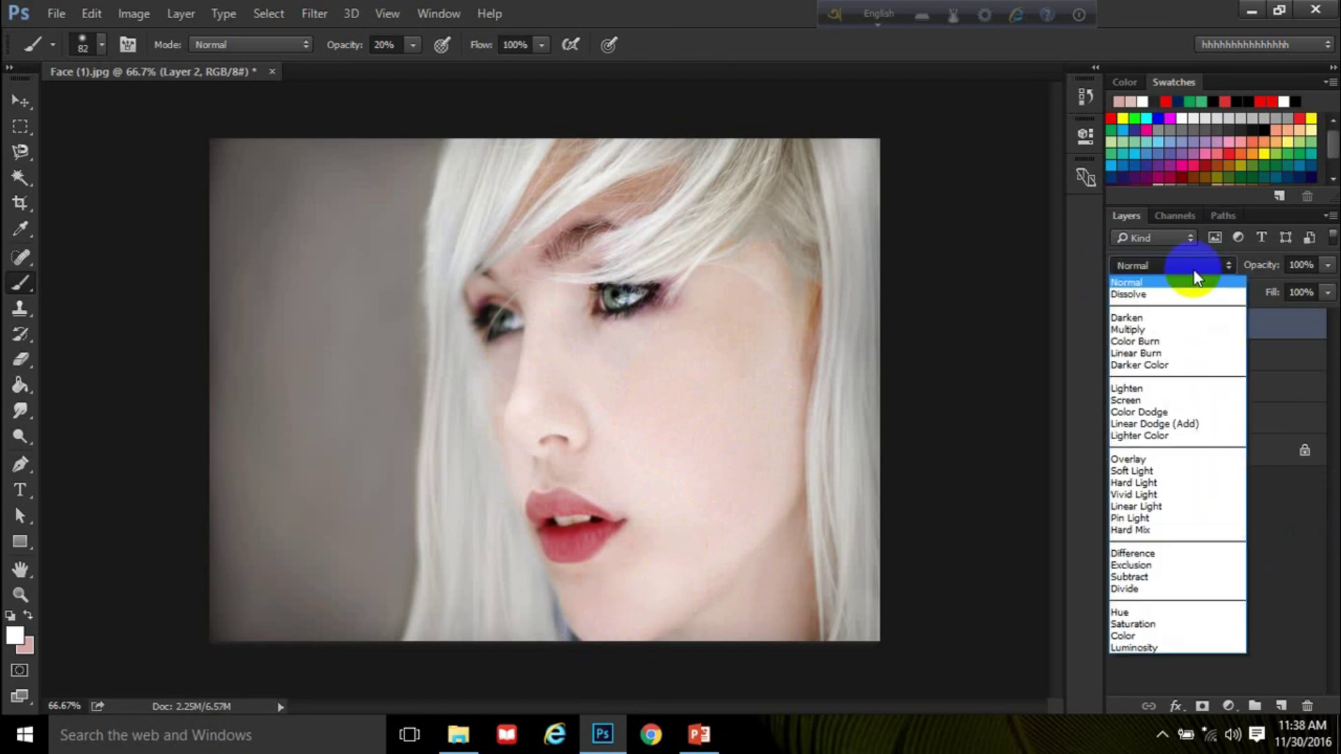
left_click(1192, 270)
left_click(1192, 270)
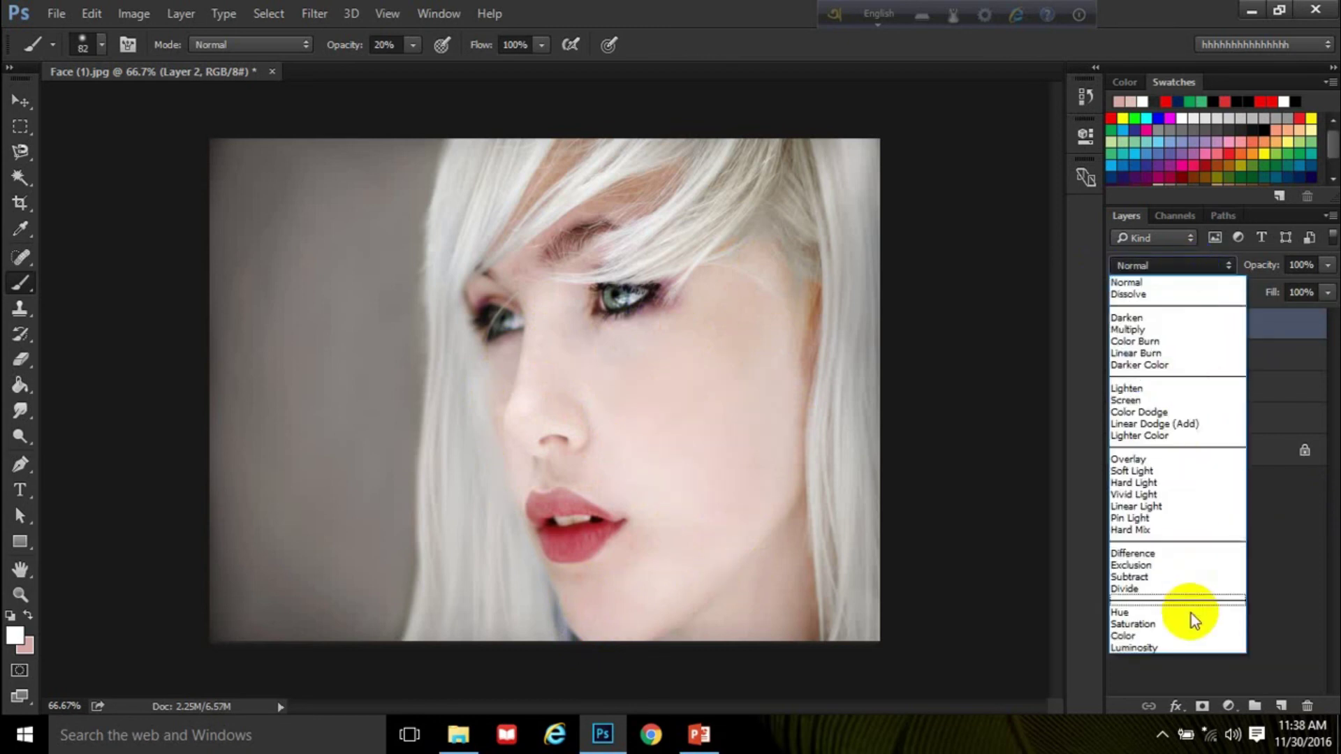
left_click(1188, 634)
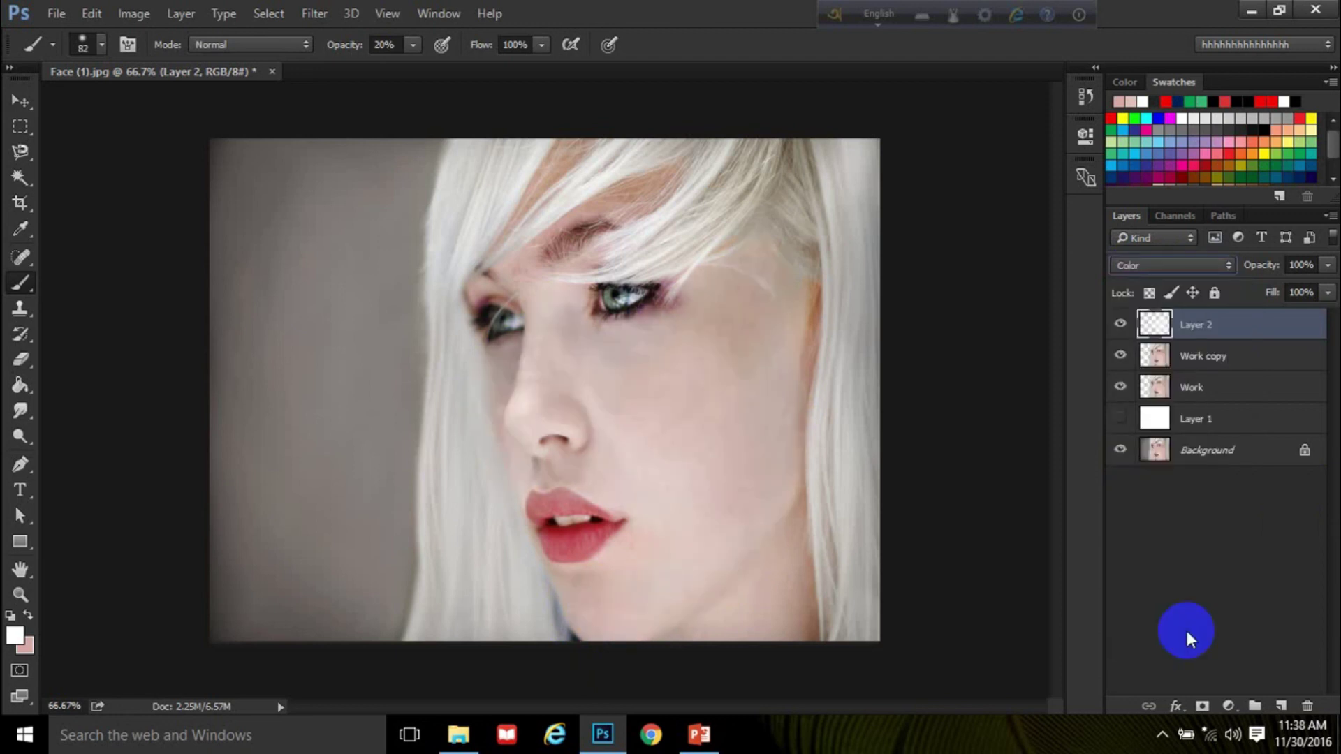
left_click(1226, 267)
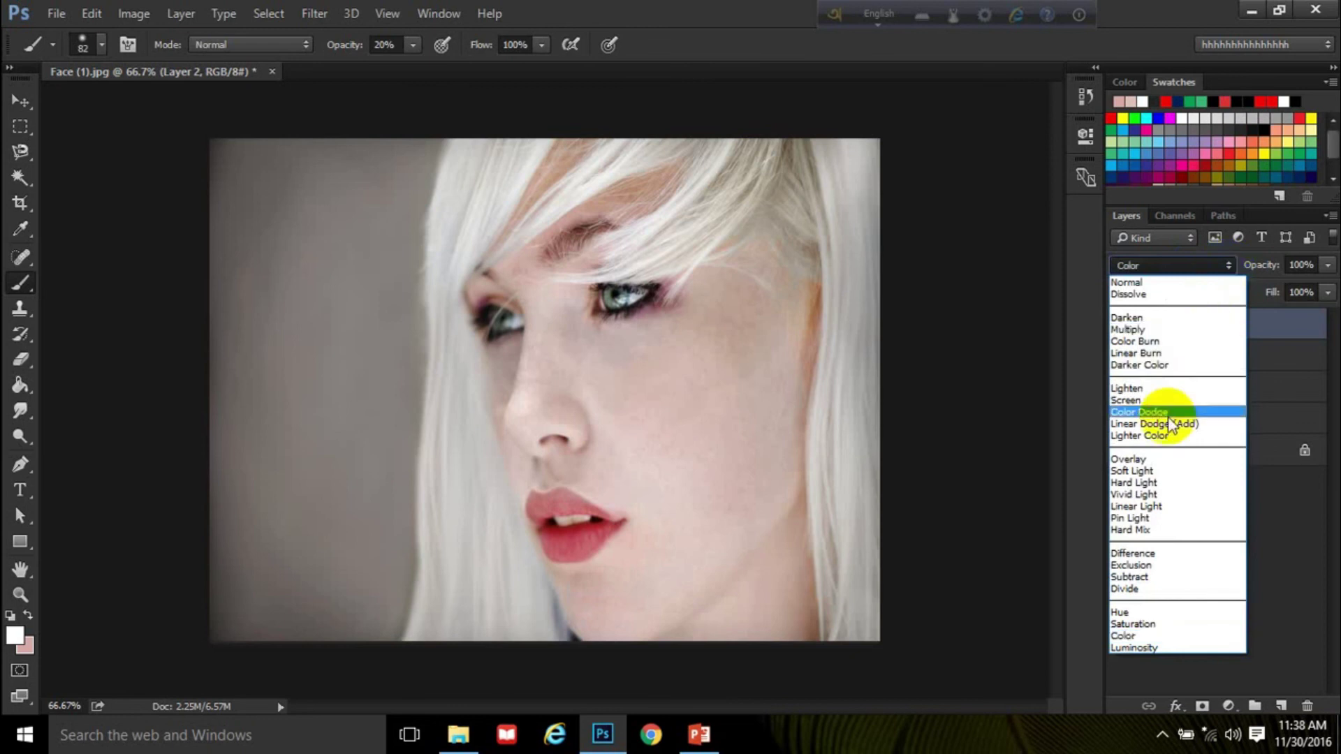
left_click(1169, 401)
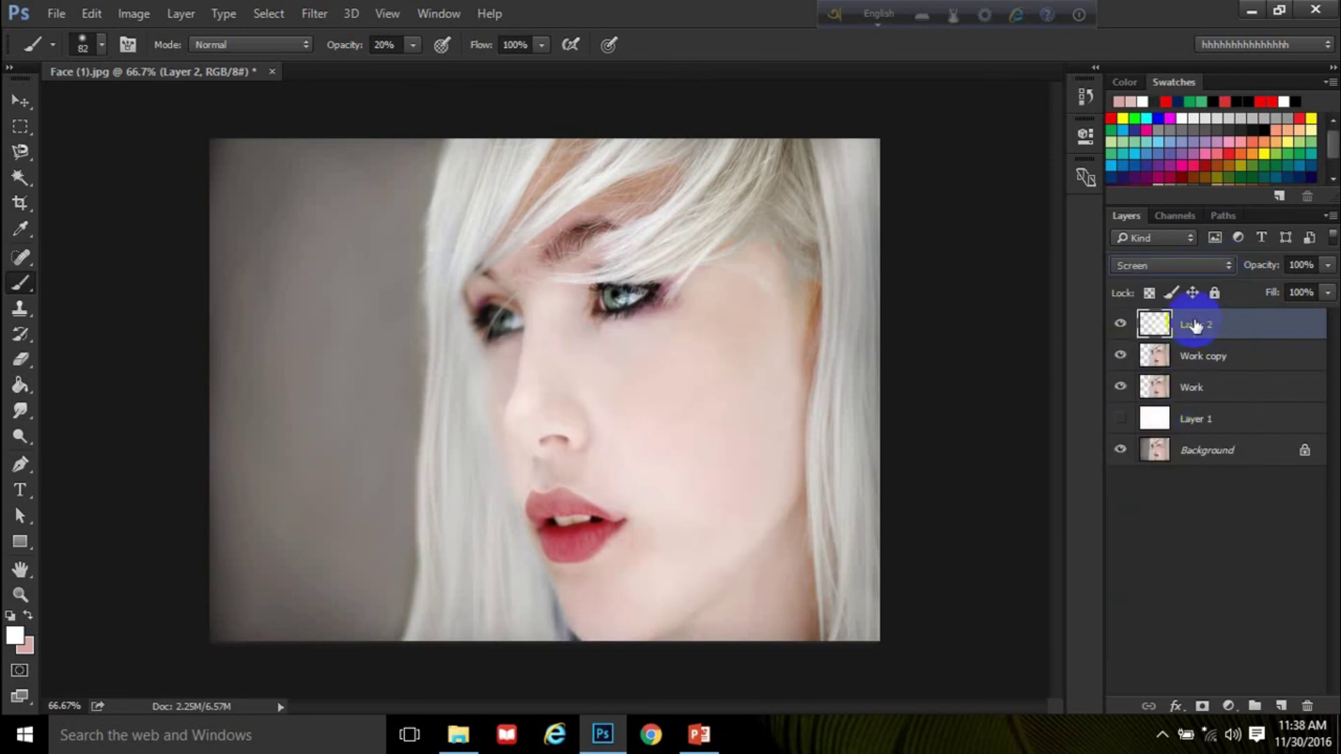
left_click(1187, 265)
left_click(1164, 331)
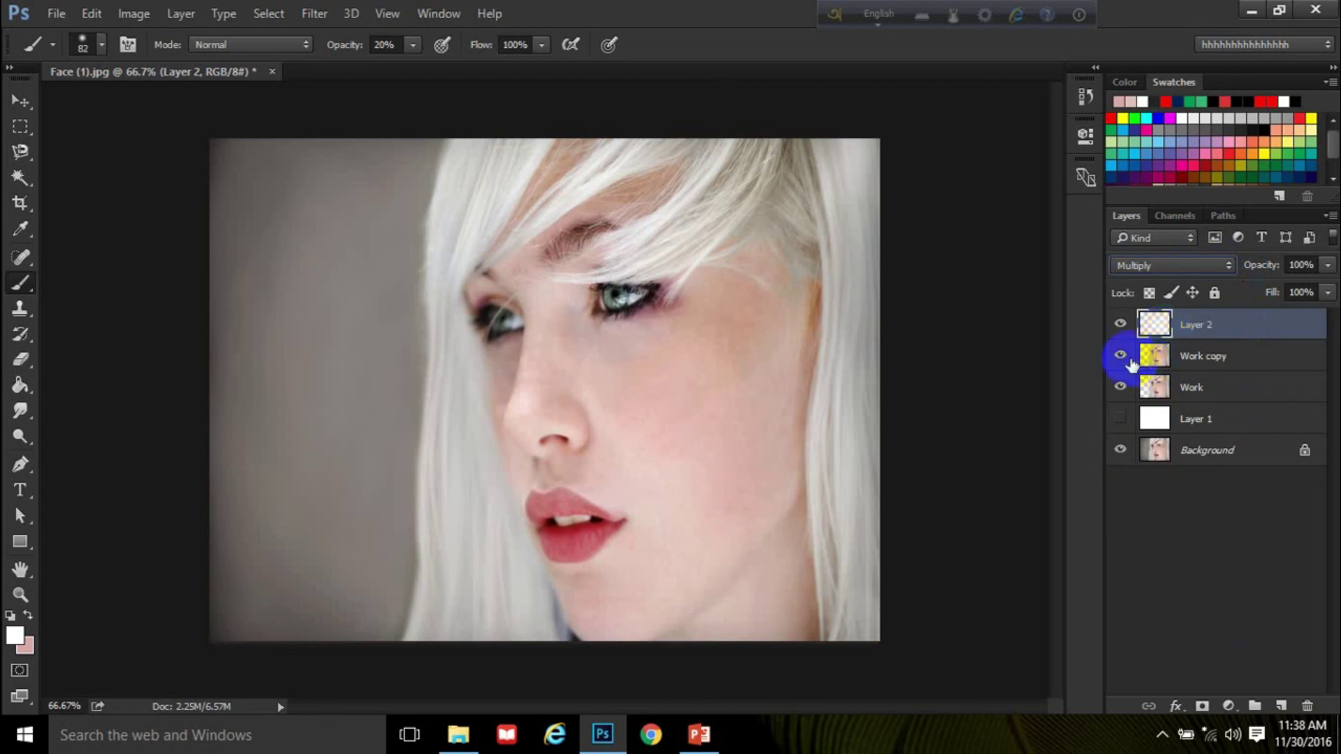
Set Layer 2 to Color blending and toggle its visibility for a before/after comparison.
left_click(1122, 322)
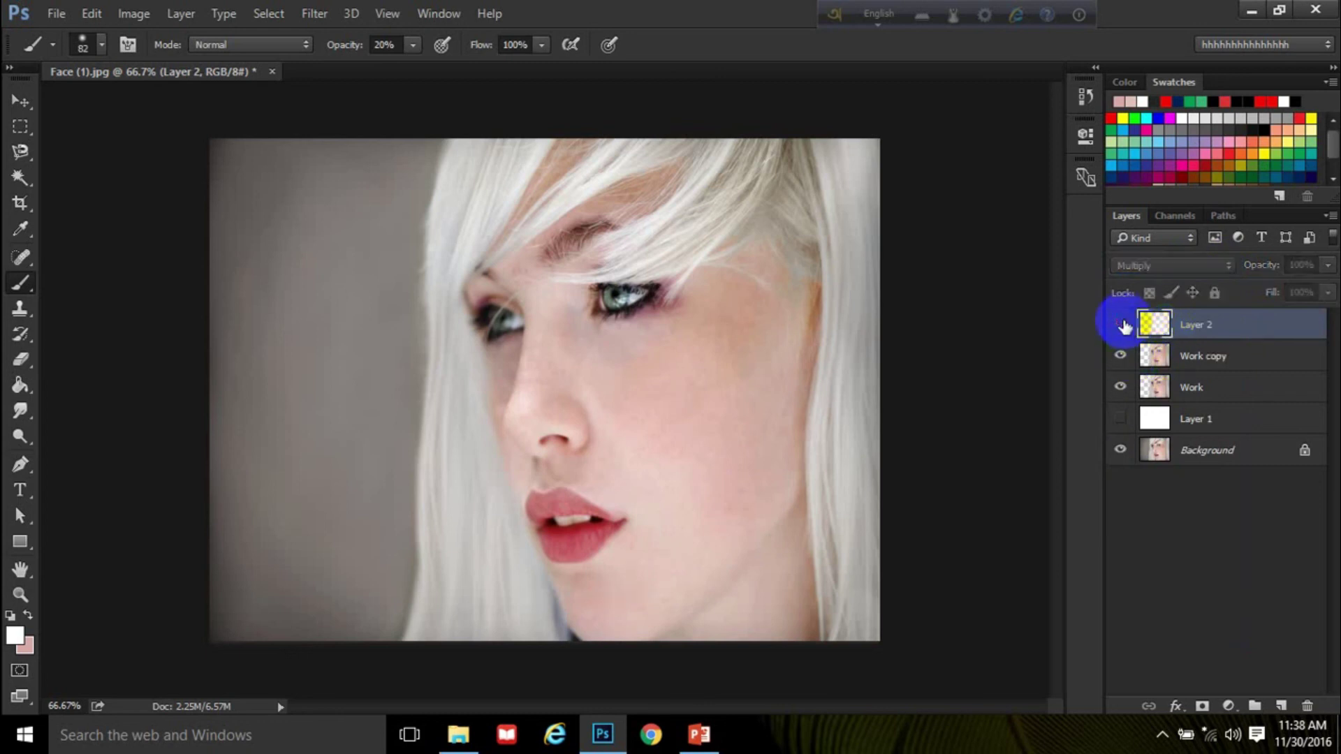
left_click(1122, 334)
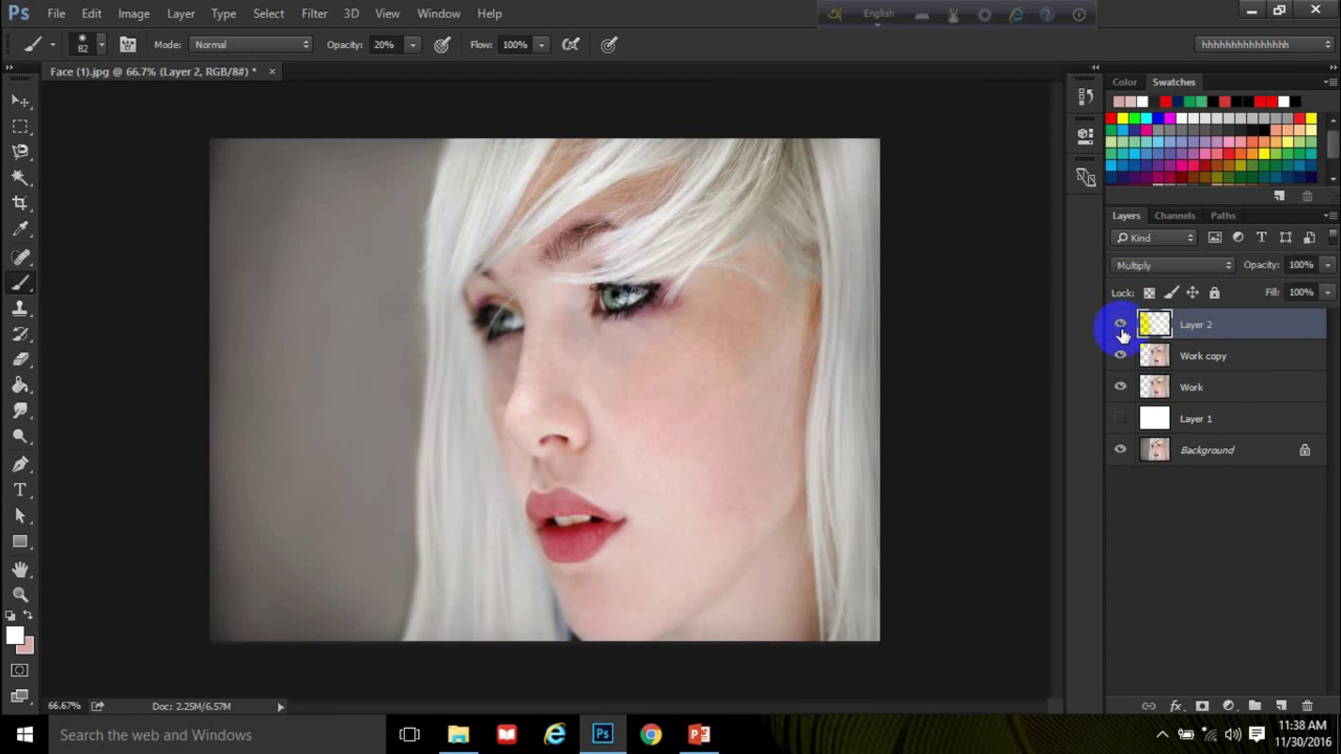
left_click(1209, 264)
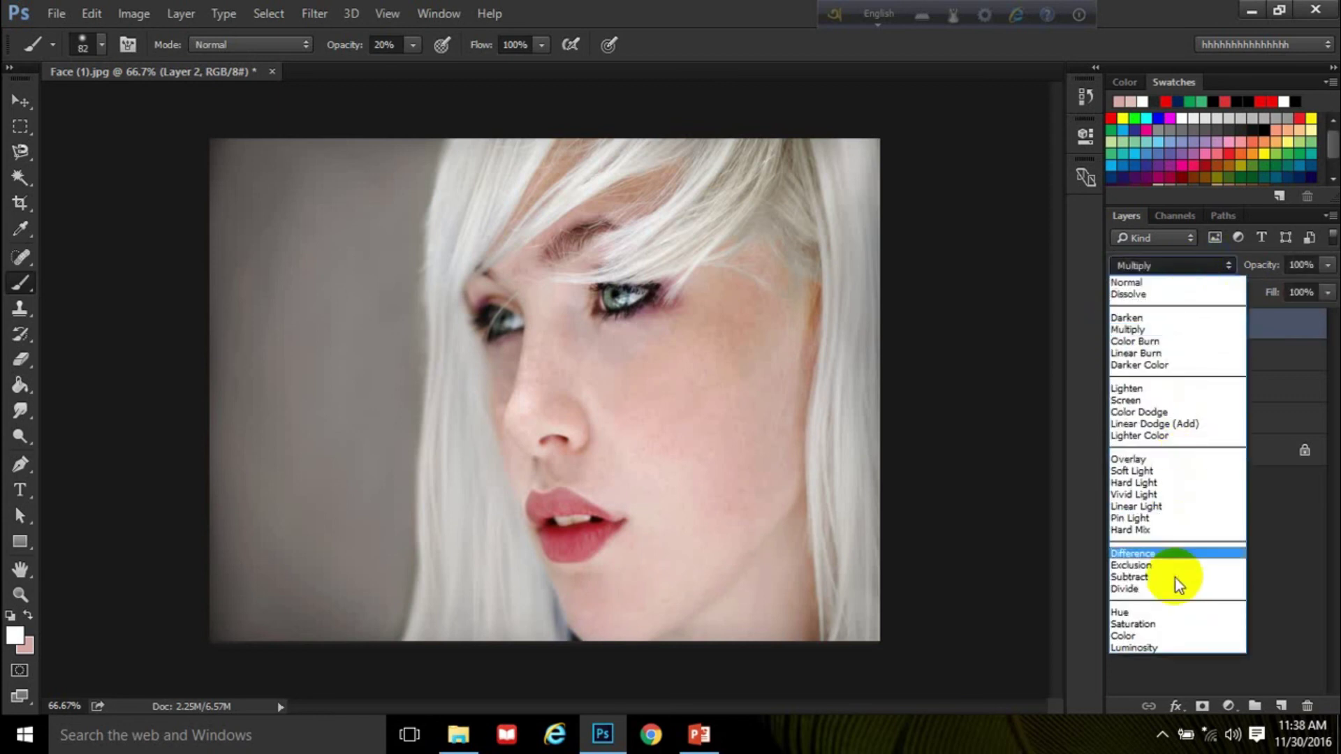
left_click(1171, 634)
left_click(1123, 329)
left_click(1123, 328)
left_click(1120, 325)
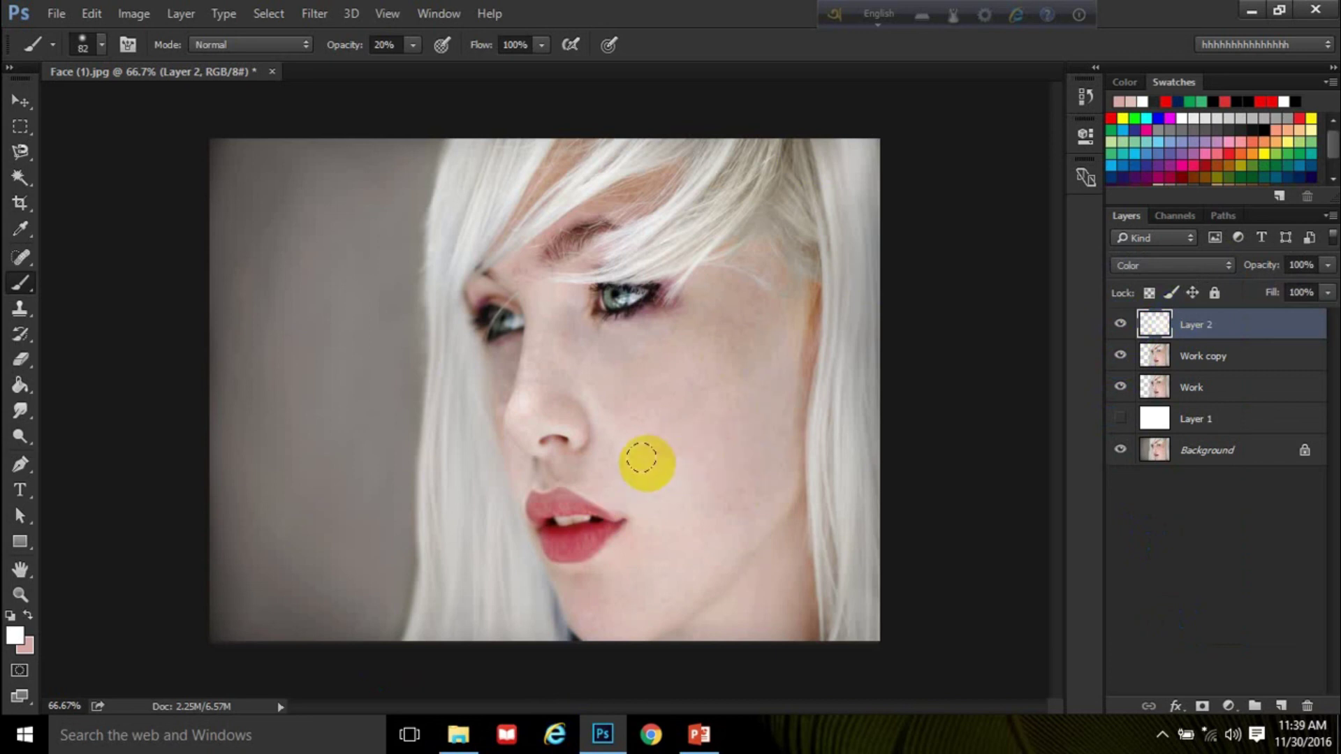
left_click(613, 129)
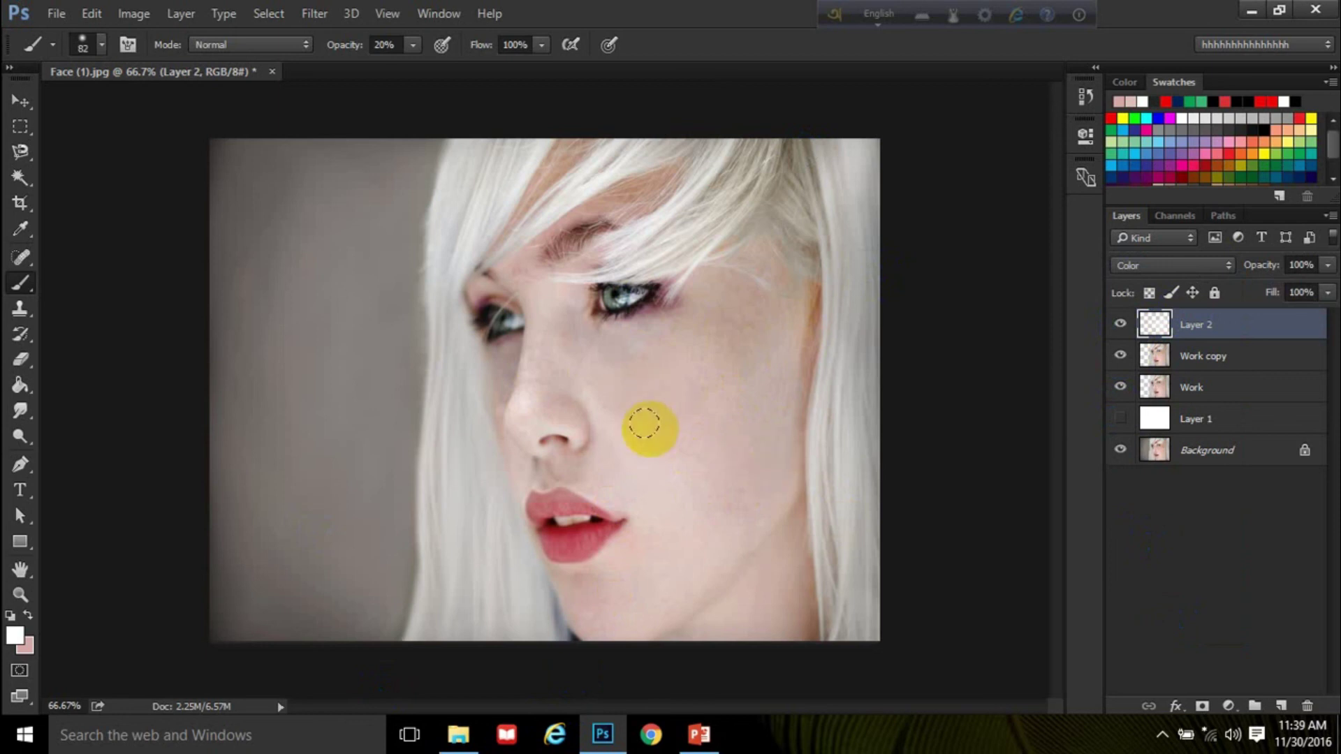
View the Face (2) reference photo in Windows Photos, then close it.
left_click(458, 734)
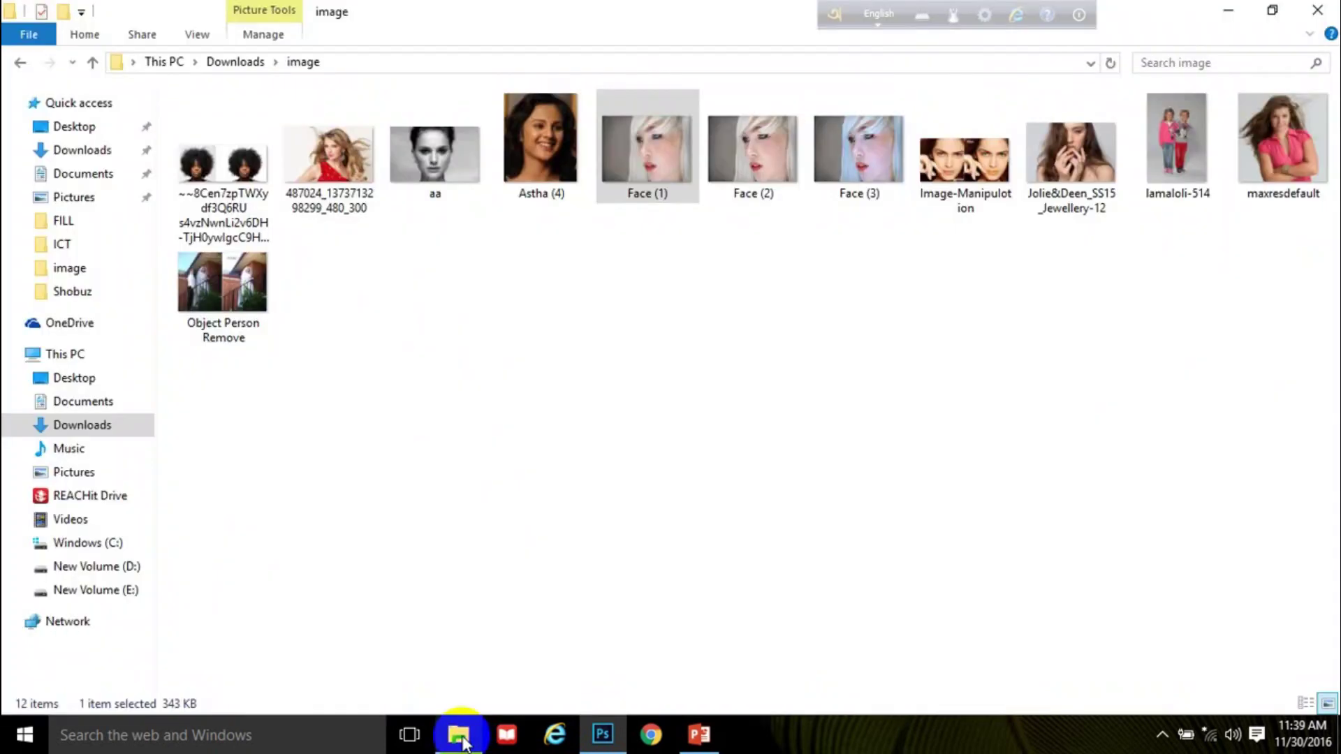
double_click(764, 141)
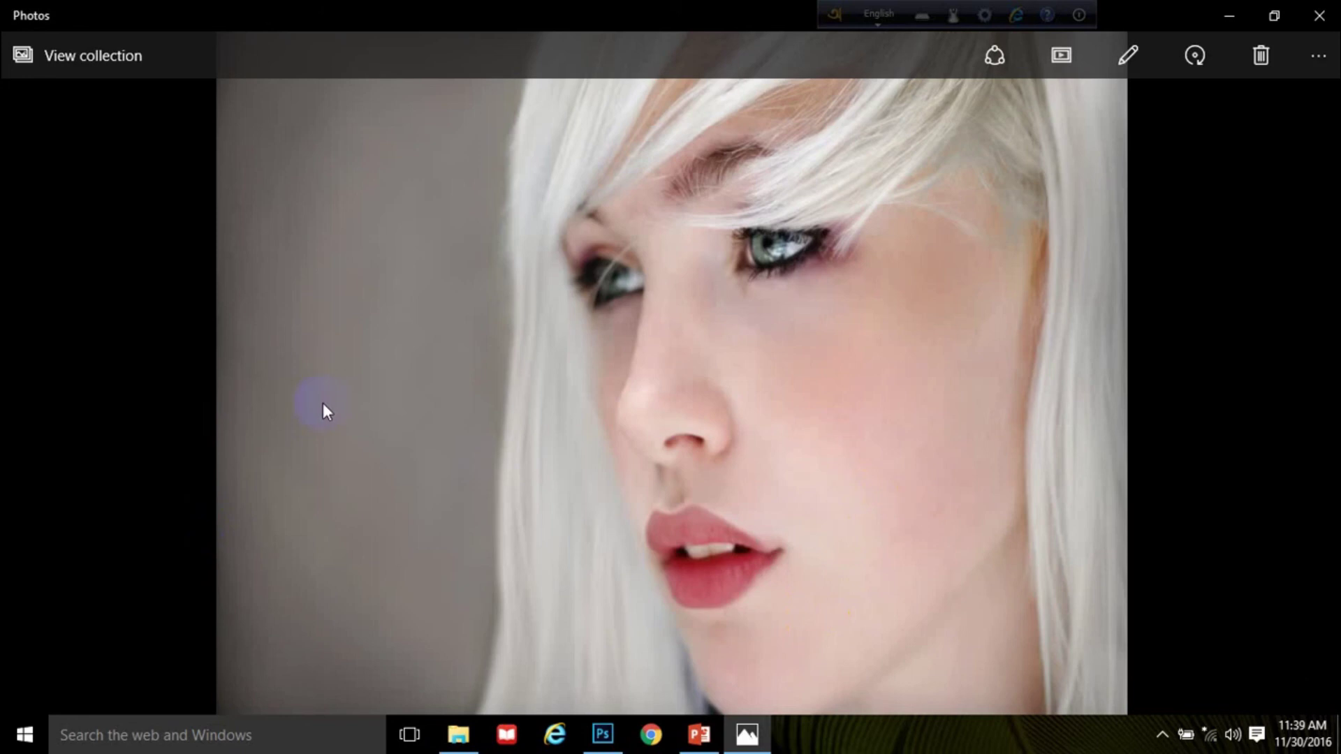
left_click(1317, 15)
Back in Face (1), hide Layer 2 and Work copy and duplicate Work as Work copy 2.
left_click(605, 731)
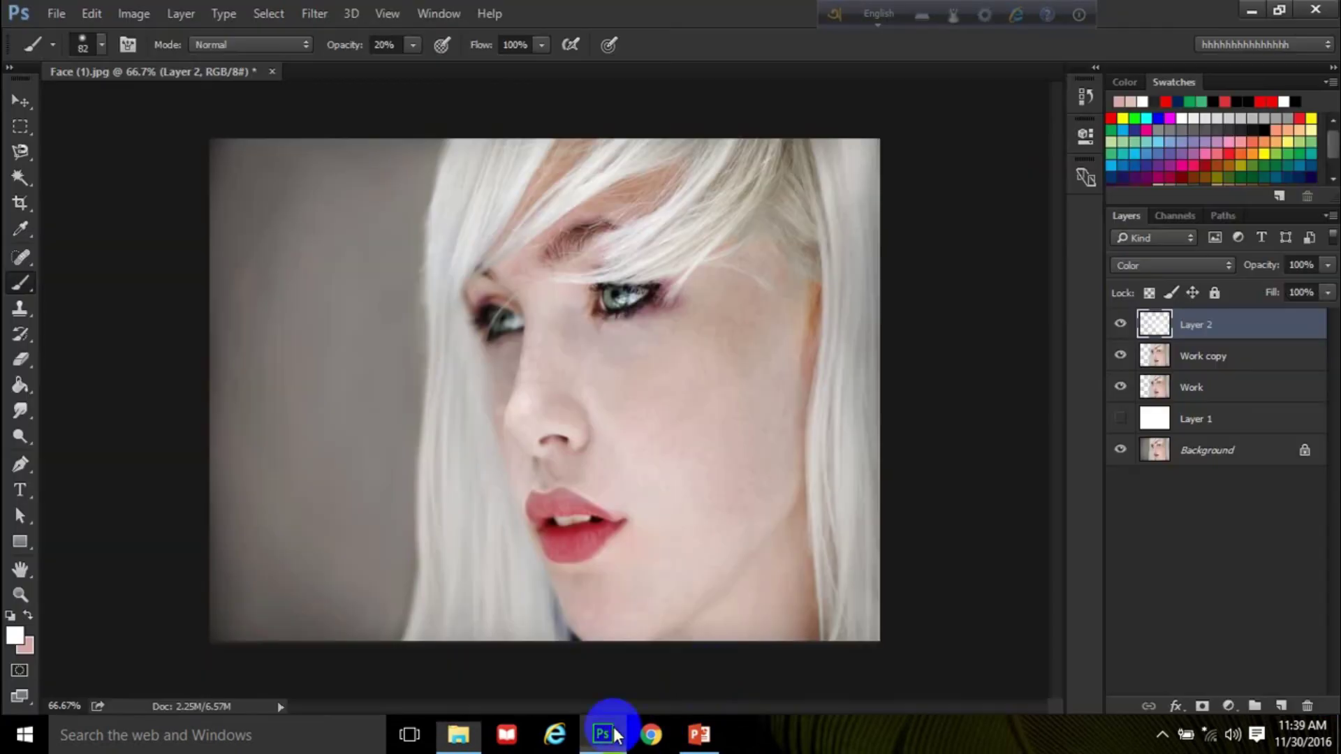
left_click(1119, 323)
left_click(1120, 356)
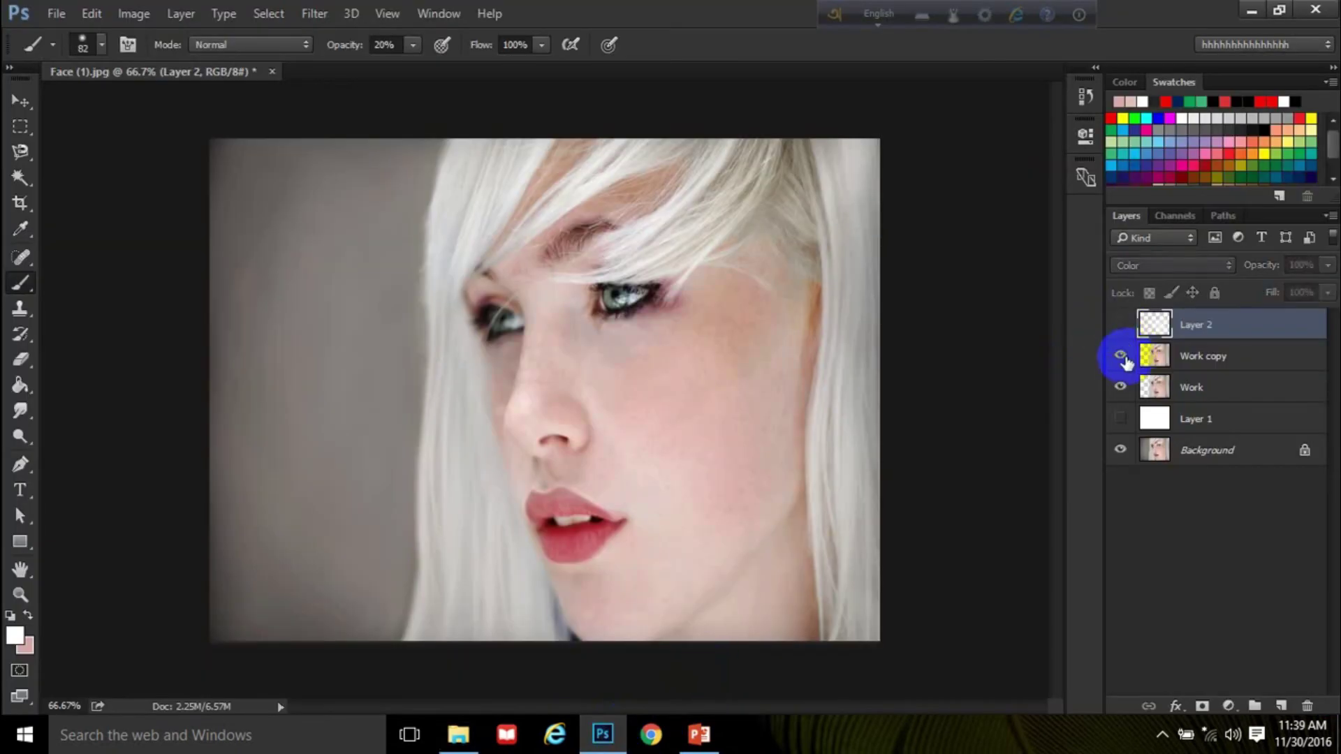
mouse_move(1208, 386)
left_mouse_down()
mouse_move(1288, 683)
mouse_move(1282, 703)
left_mouse_up()
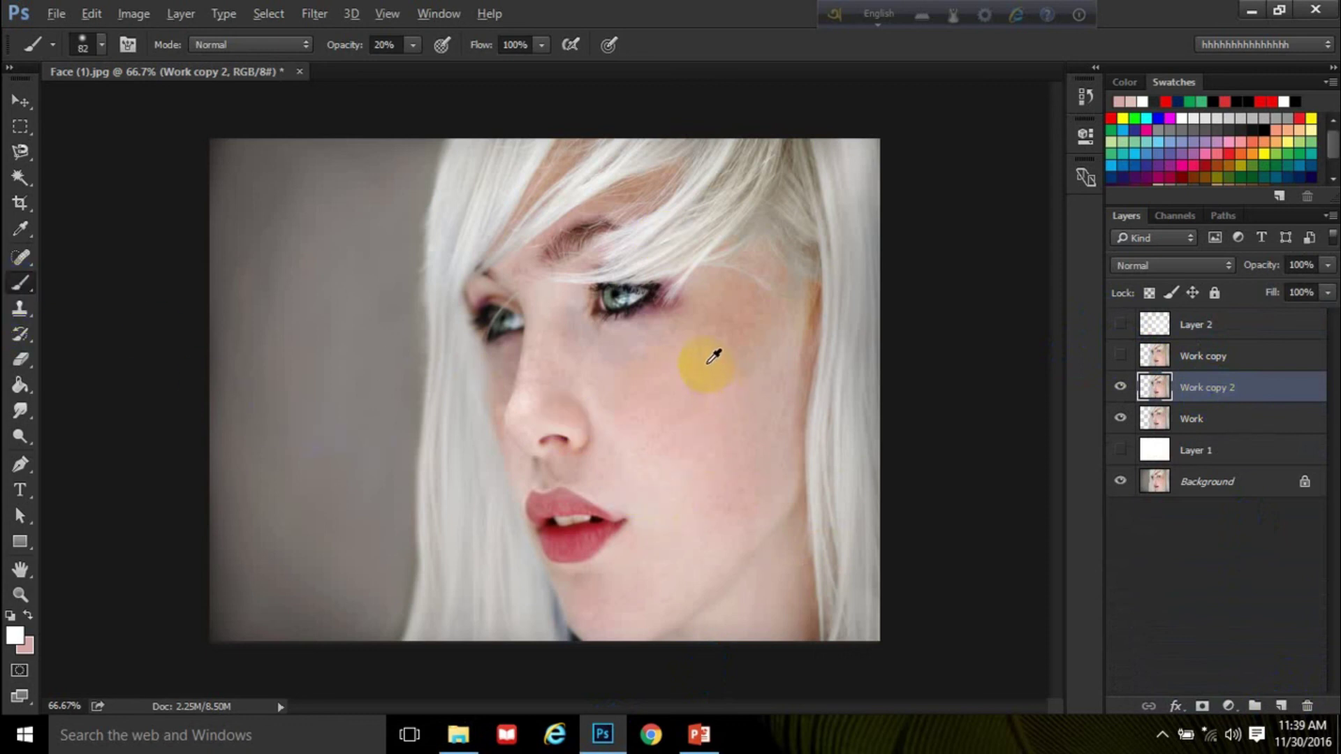
Sample the cheek's skin tone and paint it softly over the cheek at 100% zoom.
left_click(683, 365, "alt")
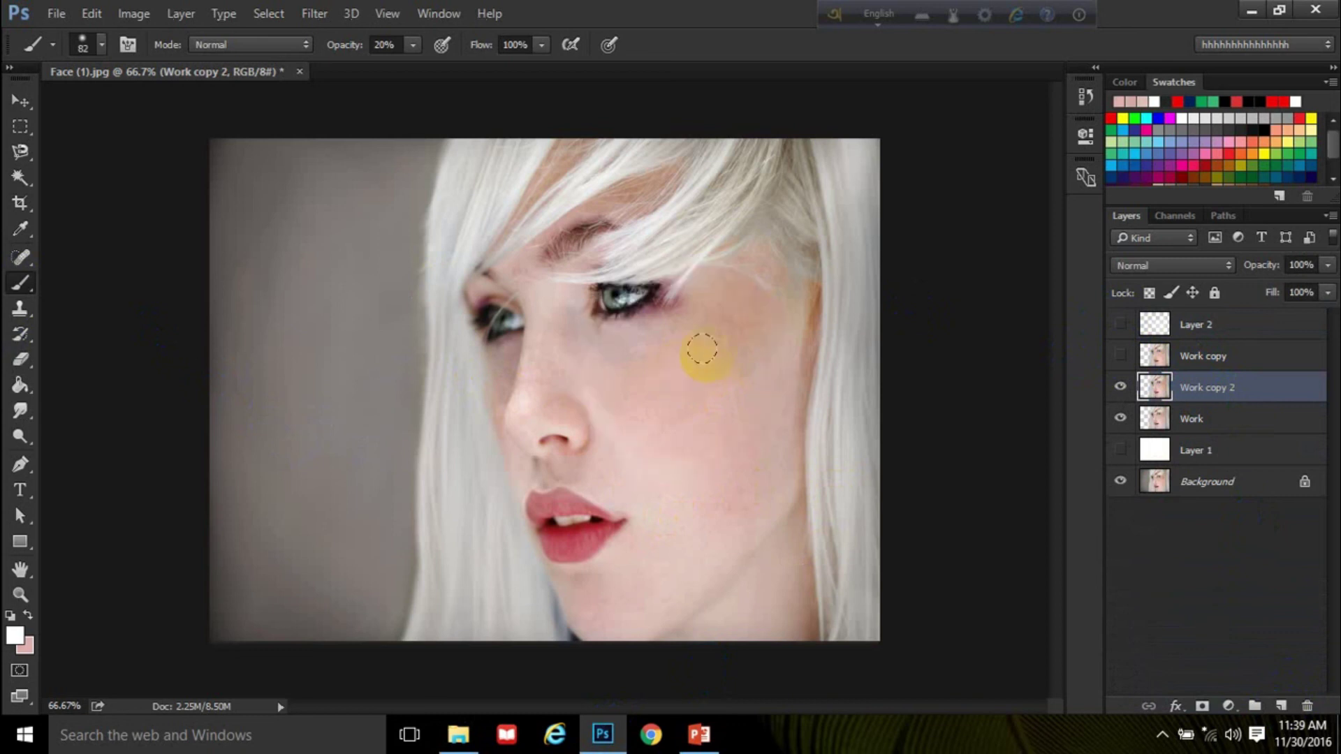
mouse_move(726, 314)
left_mouse_down()
mouse_move(682, 384)
mouse_move(724, 305)
left_mouse_up()
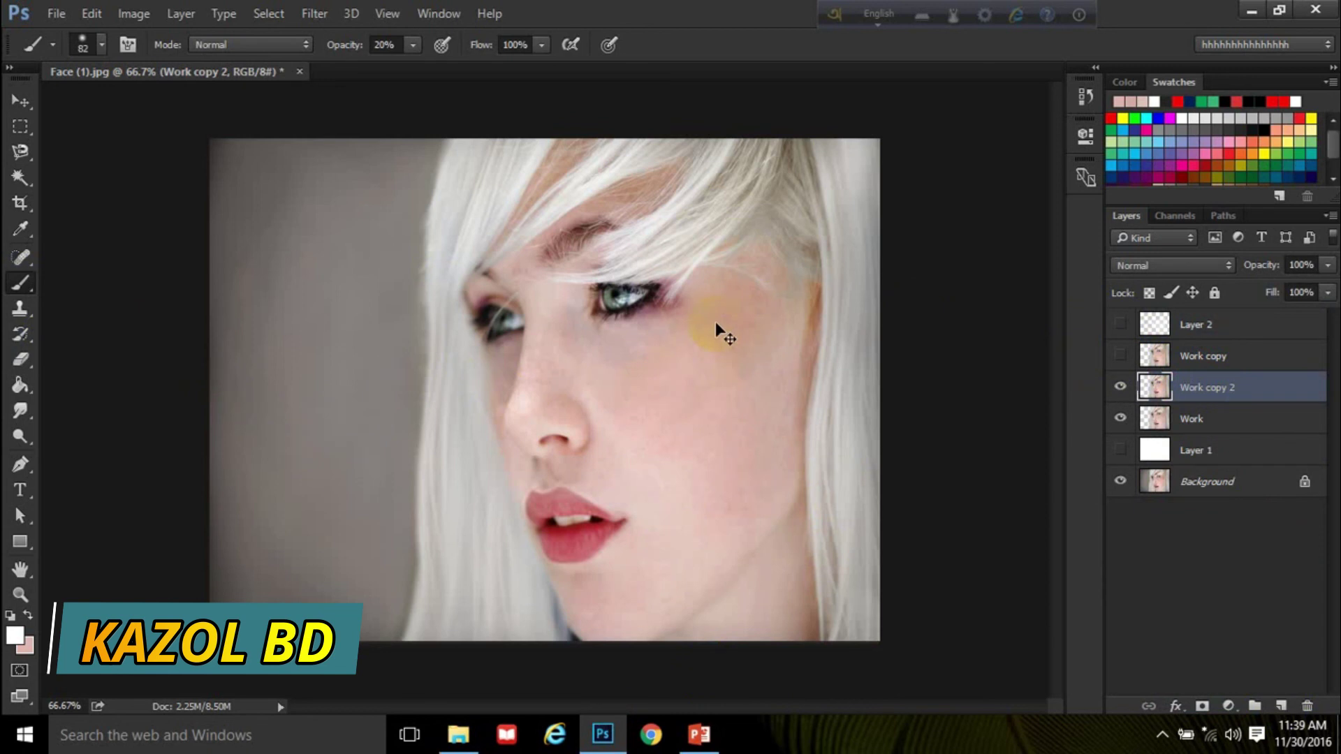
key("ctrl+plus")
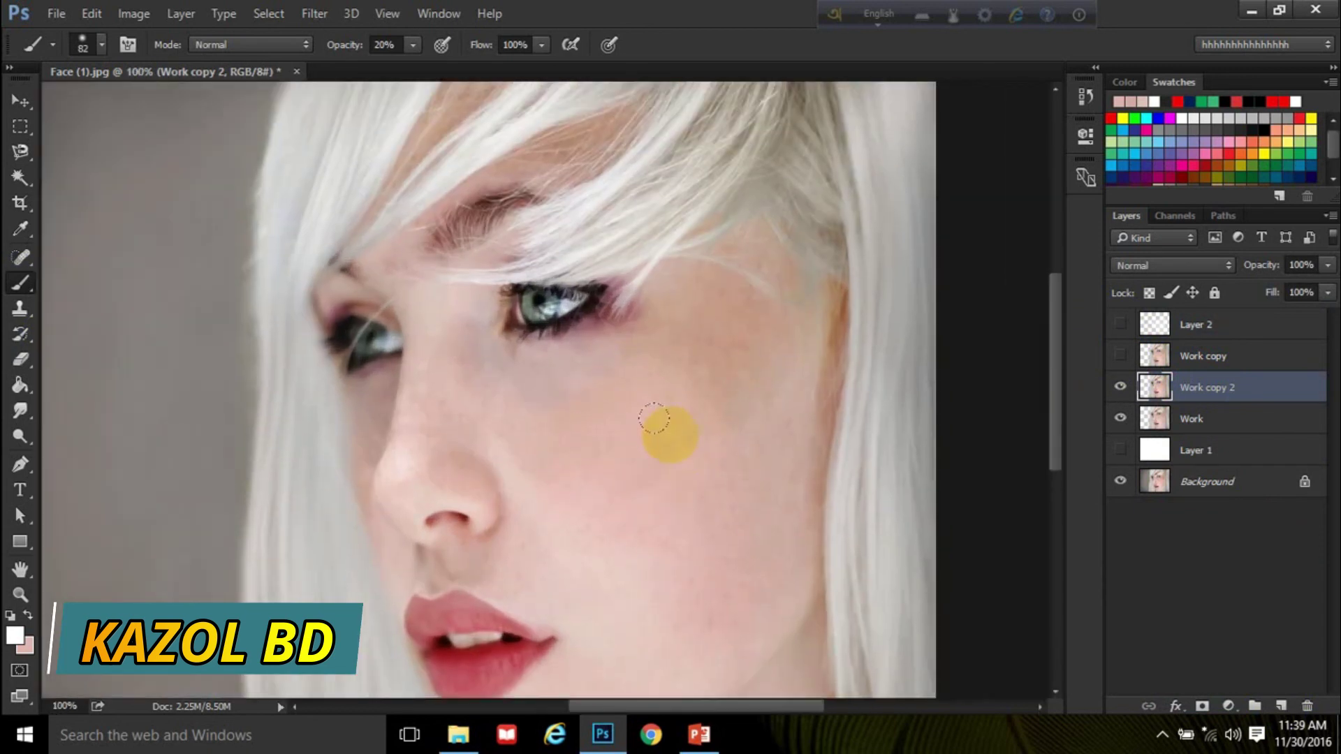
left_click(596, 419, "alt")
mouse_move(679, 317)
left_mouse_down()
mouse_move(742, 395)
mouse_move(697, 425)
mouse_move(671, 386)
mouse_move(556, 448)
mouse_move(668, 385)
mouse_move(596, 518)
mouse_move(694, 556)
mouse_move(626, 509)
mouse_move(780, 394)
mouse_move(697, 640)
mouse_move(781, 377)
mouse_move(694, 512)
mouse_move(715, 353)
mouse_move(620, 419)
mouse_move(733, 386)
mouse_move(600, 536)
mouse_move(733, 344)
mouse_move(578, 485)
mouse_move(652, 381)
mouse_move(649, 535)
mouse_move(682, 485)
mouse_move(740, 467)
mouse_move(439, 497)
mouse_move(411, 461)
mouse_move(437, 374)
mouse_move(412, 485)
mouse_move(464, 497)
mouse_move(443, 349)
mouse_move(406, 490)
mouse_move(464, 509)
mouse_move(638, 425)
mouse_move(614, 470)
mouse_move(534, 408)
mouse_move(517, 296)
left_mouse_up()
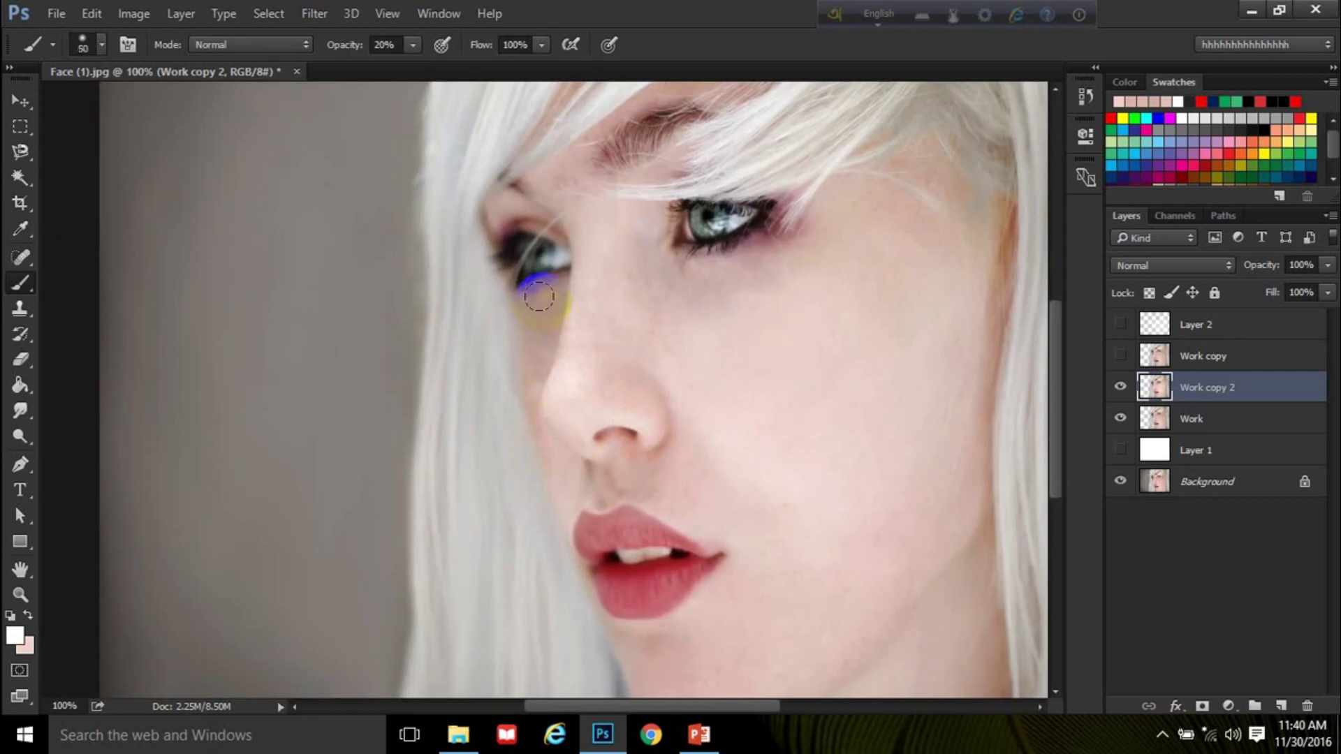
Paint skin tone beside the nose, under the eye, and down over the cheek and chin.
mouse_move(537, 307)
left_mouse_down()
mouse_move(568, 380)
mouse_move(539, 312)
mouse_move(533, 374)
mouse_move(535, 302)
mouse_move(535, 399)
mouse_move(569, 479)
mouse_move(682, 548)
left_mouse_up()
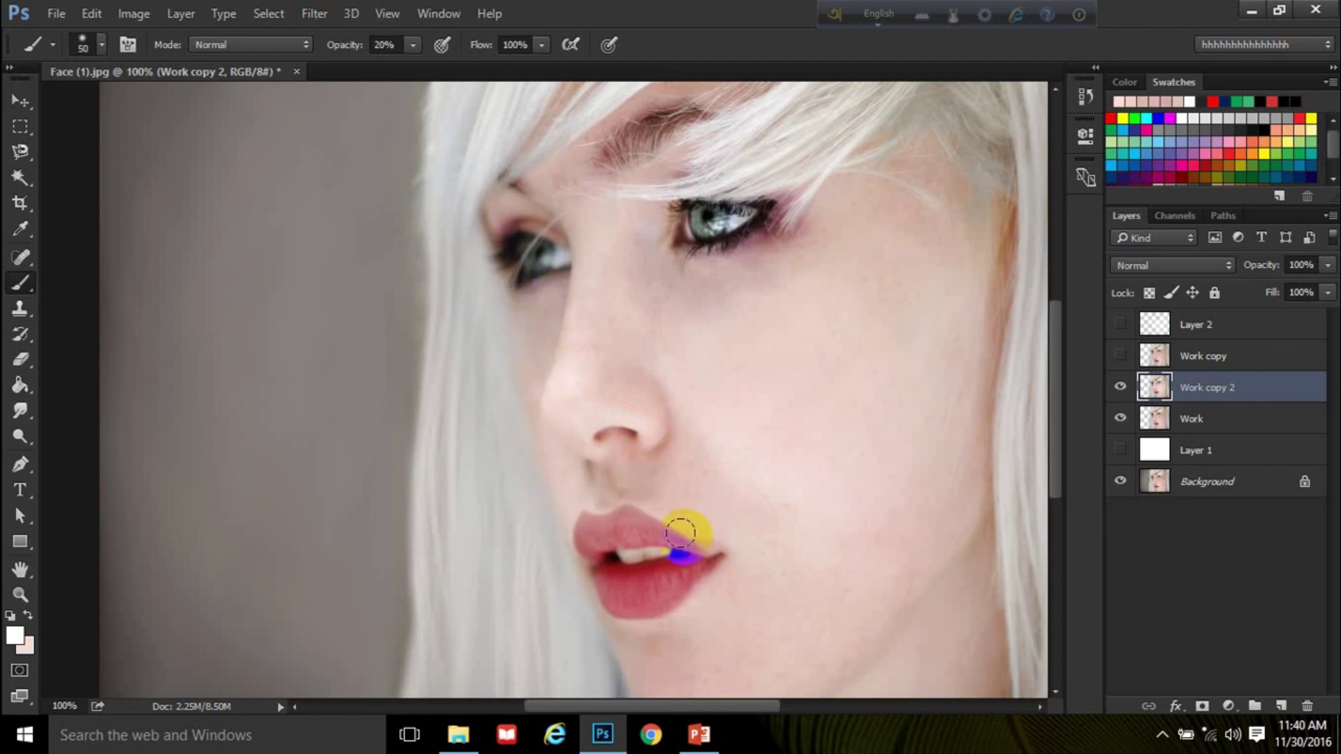
left_click_drag(763, 641, 643, 515)
mouse_move(777, 452)
left_mouse_down()
mouse_move(682, 578)
mouse_move(817, 398)
mouse_move(670, 449)
mouse_move(719, 401)
left_mouse_up()
left_click_drag(719, 401, 827, 580)
left_click(314, 13)
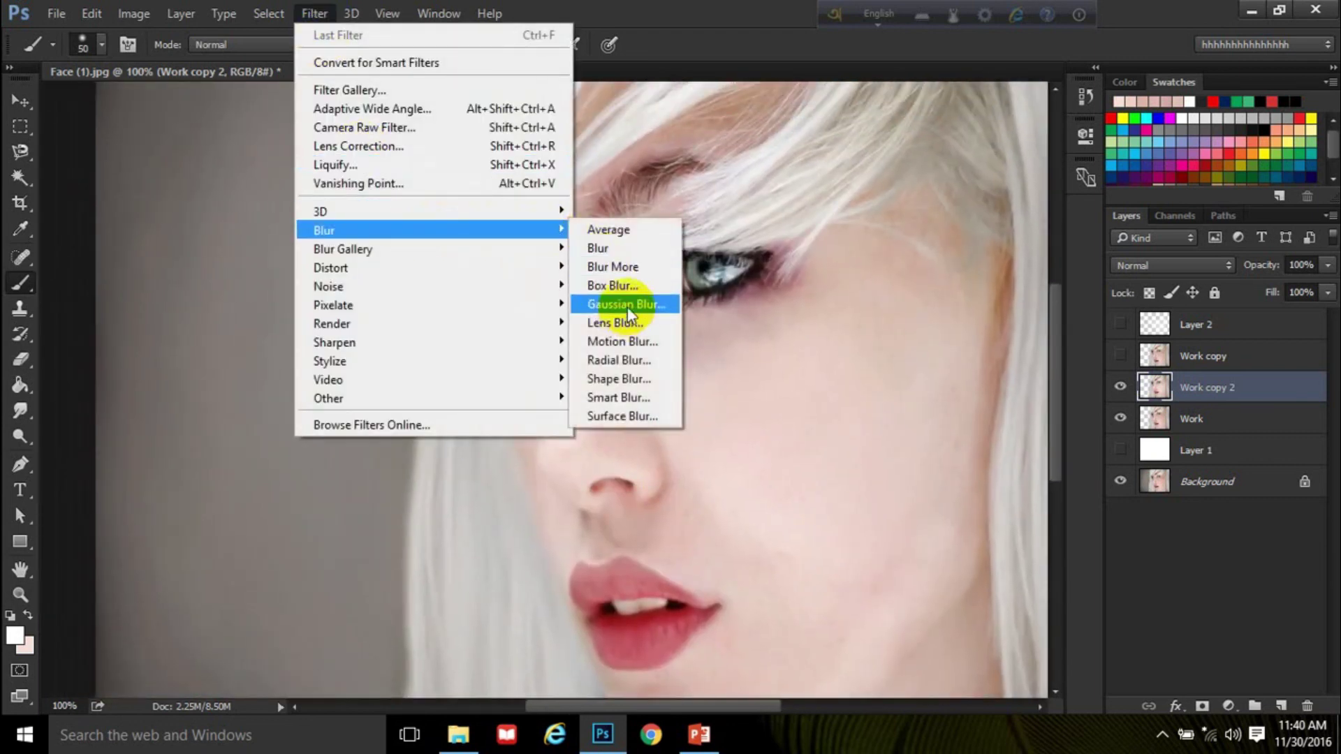
mouse_move(325, 229)
left_click(628, 300)
left_click_drag(655, 438, 652, 446)
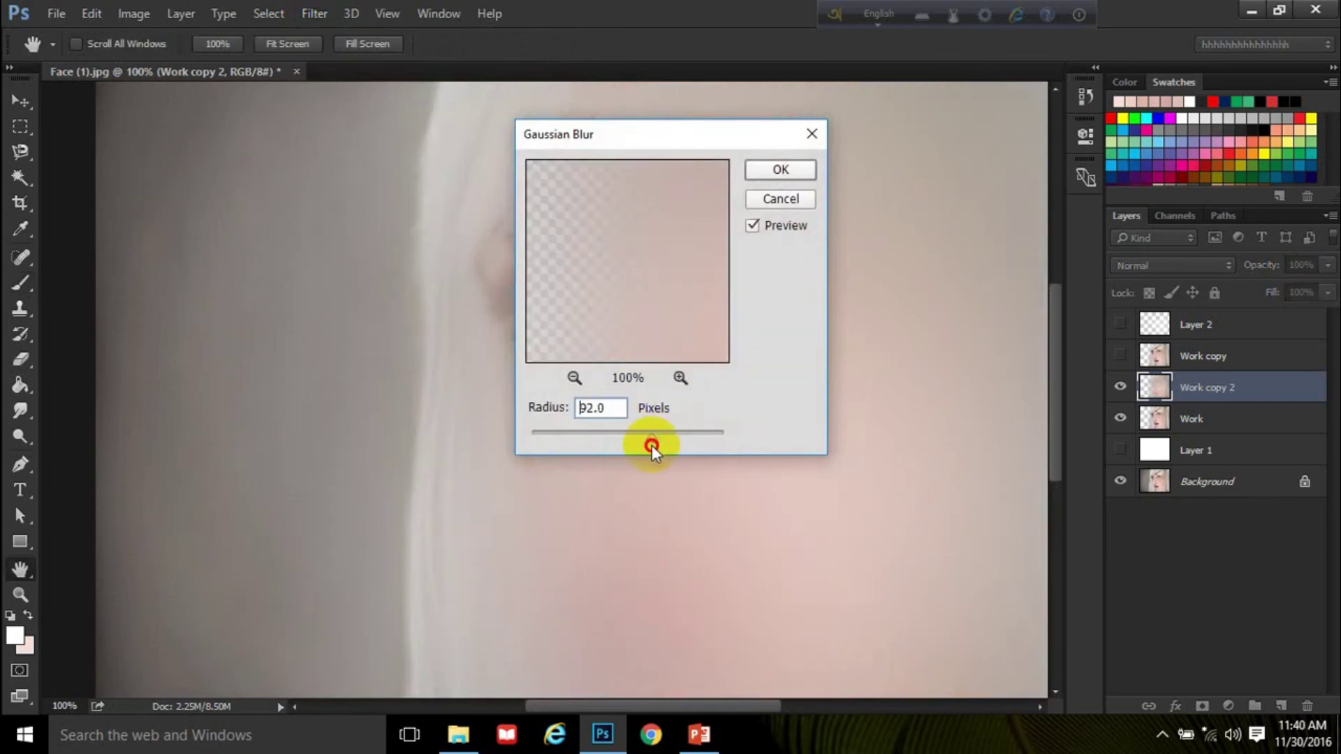
left_click_drag(651, 445, 639, 449)
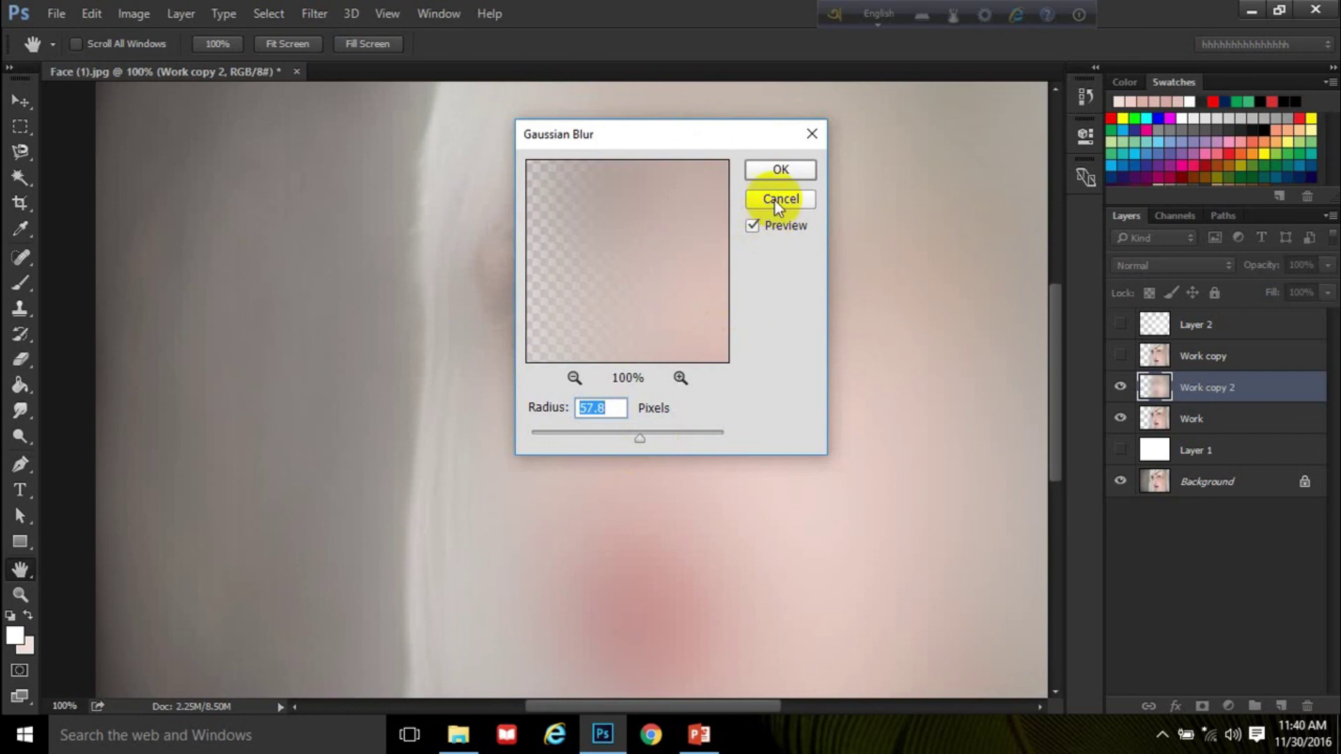
left_click(777, 201)
key("b")
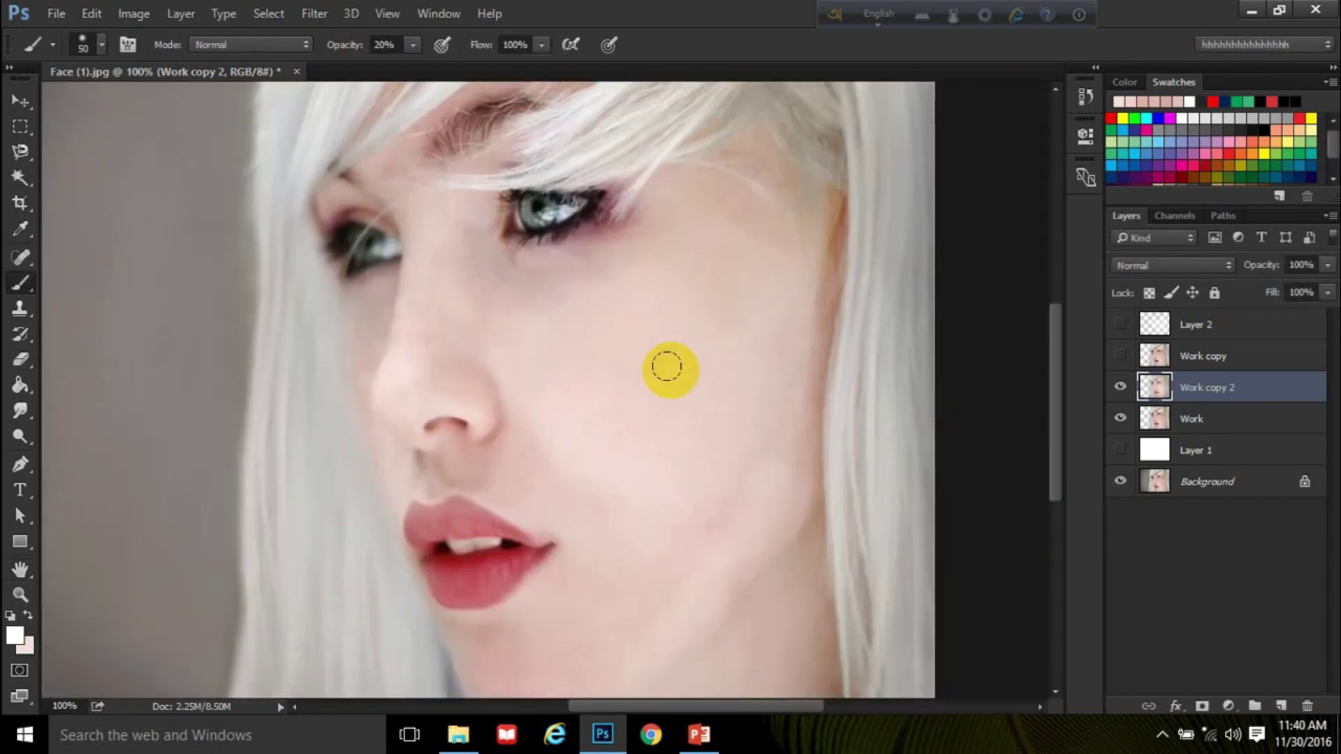
Fit the photo in the window and duplicate Work as Work copy 2.
key("ctrl+minus")
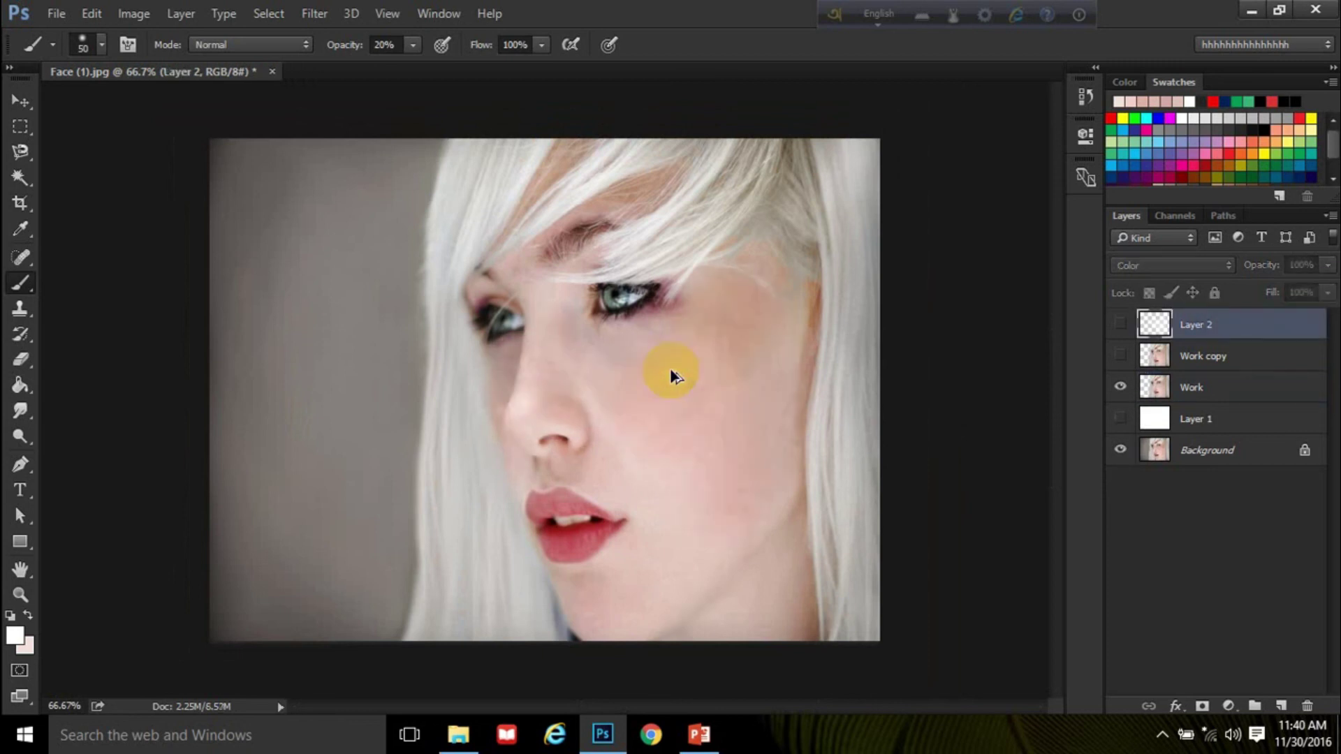
left_click(1187, 387)
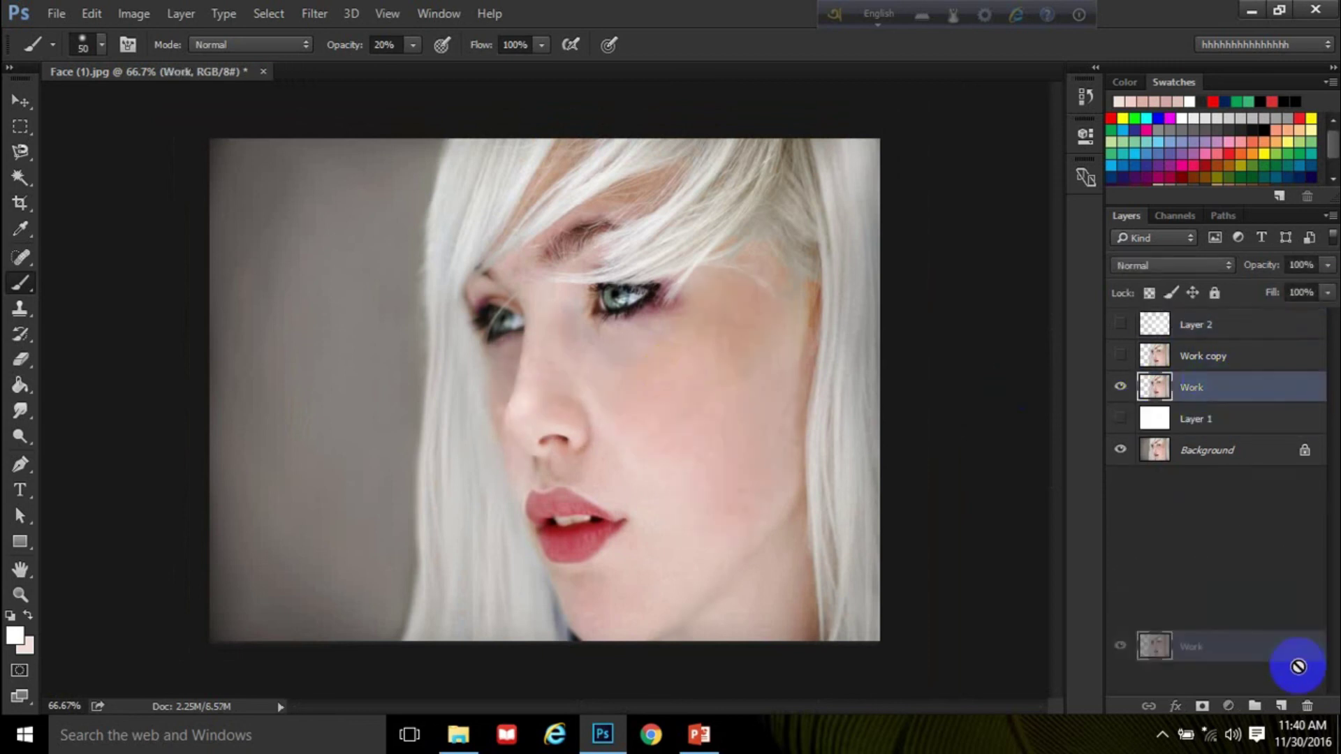
left_click_drag(1231, 427, 1280, 705)
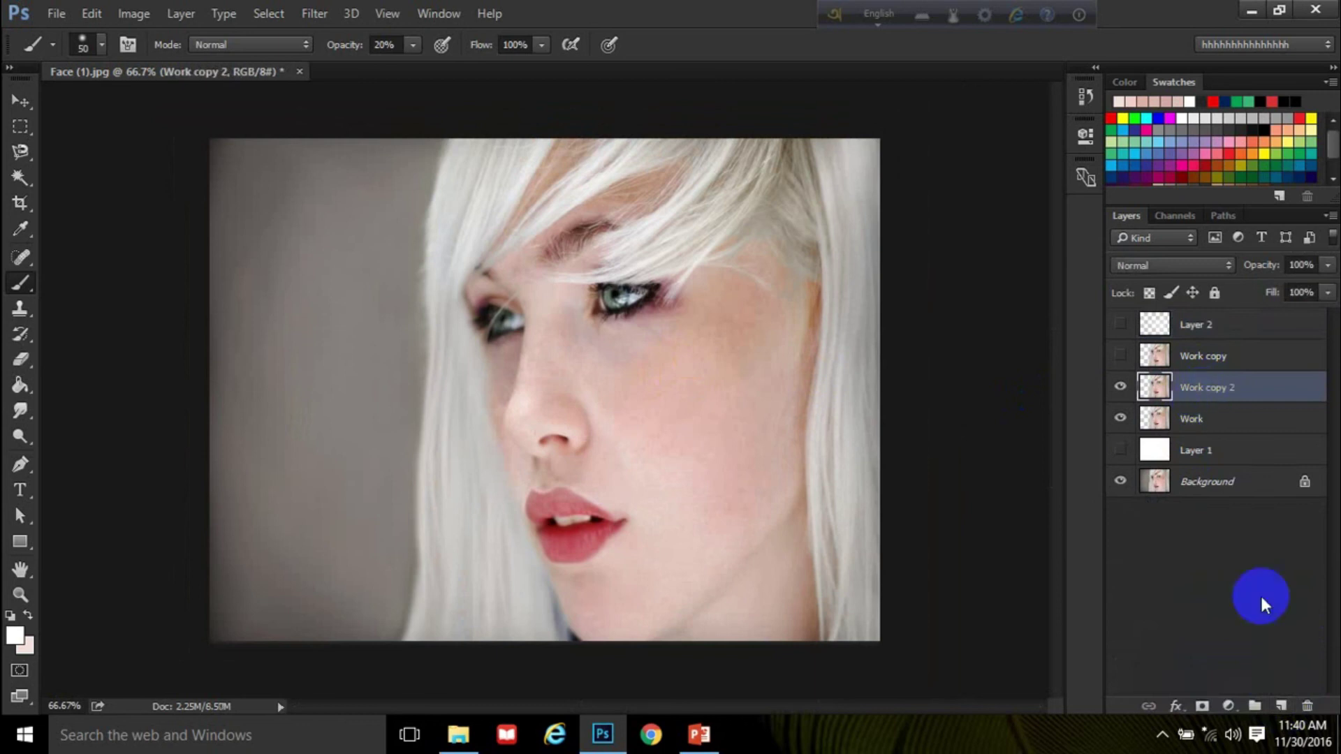
Paint a soft warm tint across the cheek on a new Layer 3, then hide Layer 3 and Work copy 2.
left_click(1281, 705)
left_click_drag(728, 341, 678, 400)
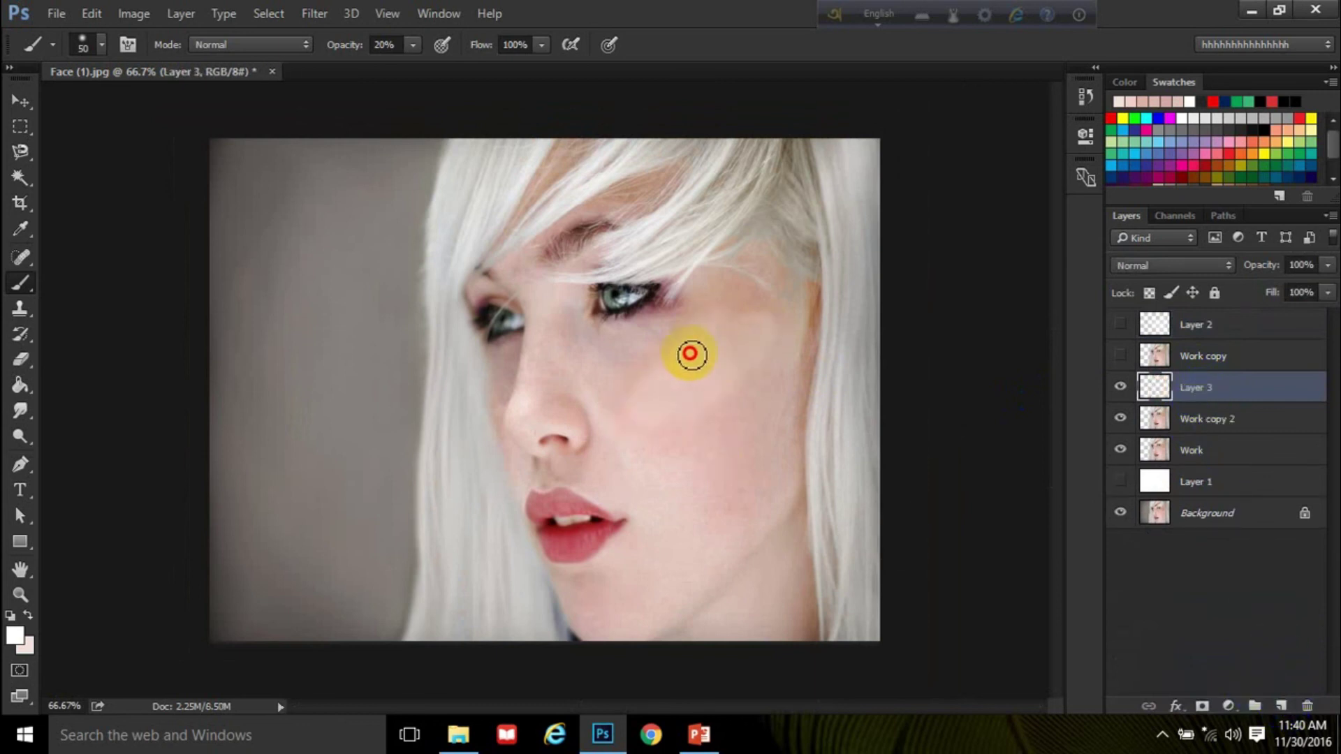
left_click_drag(678, 400, 718, 411)
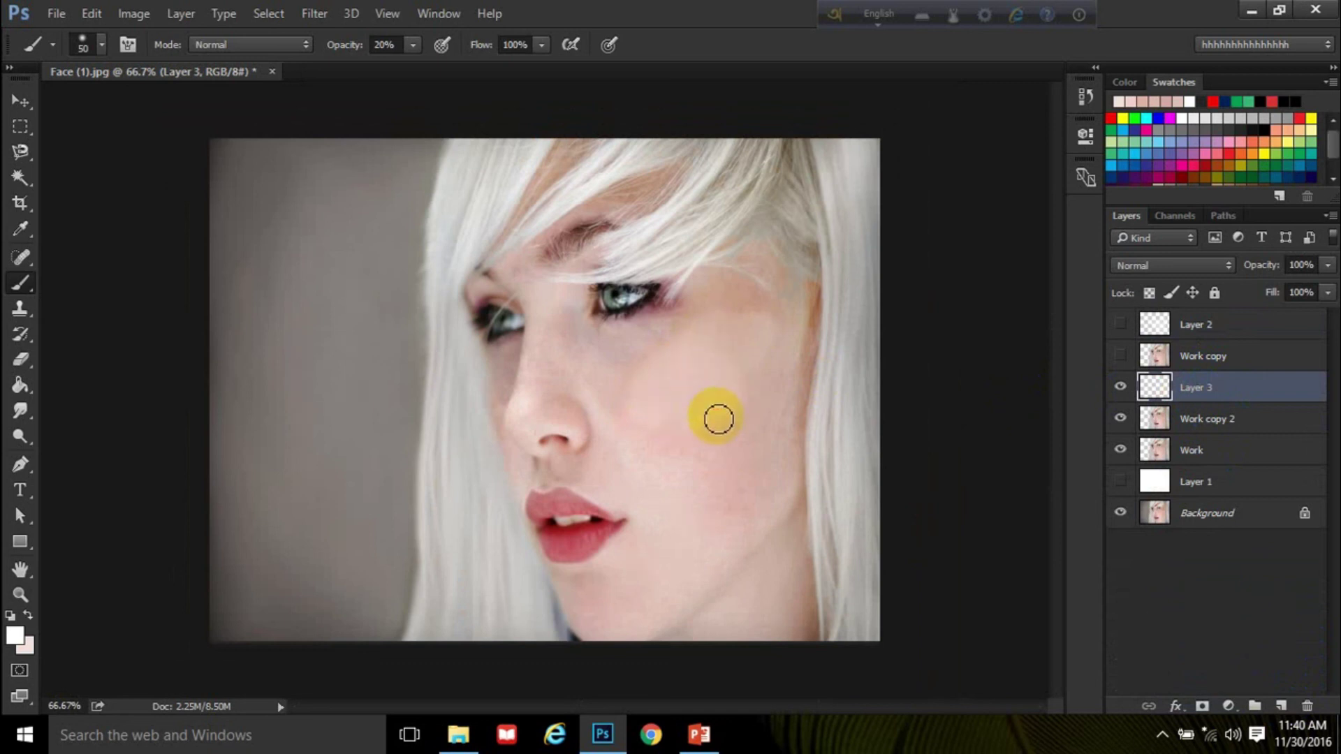
left_click(1120, 387)
left_click(1122, 422)
Hide Work to reveal the freckled original, then show the retouched Work layer again.
left_click(1123, 454)
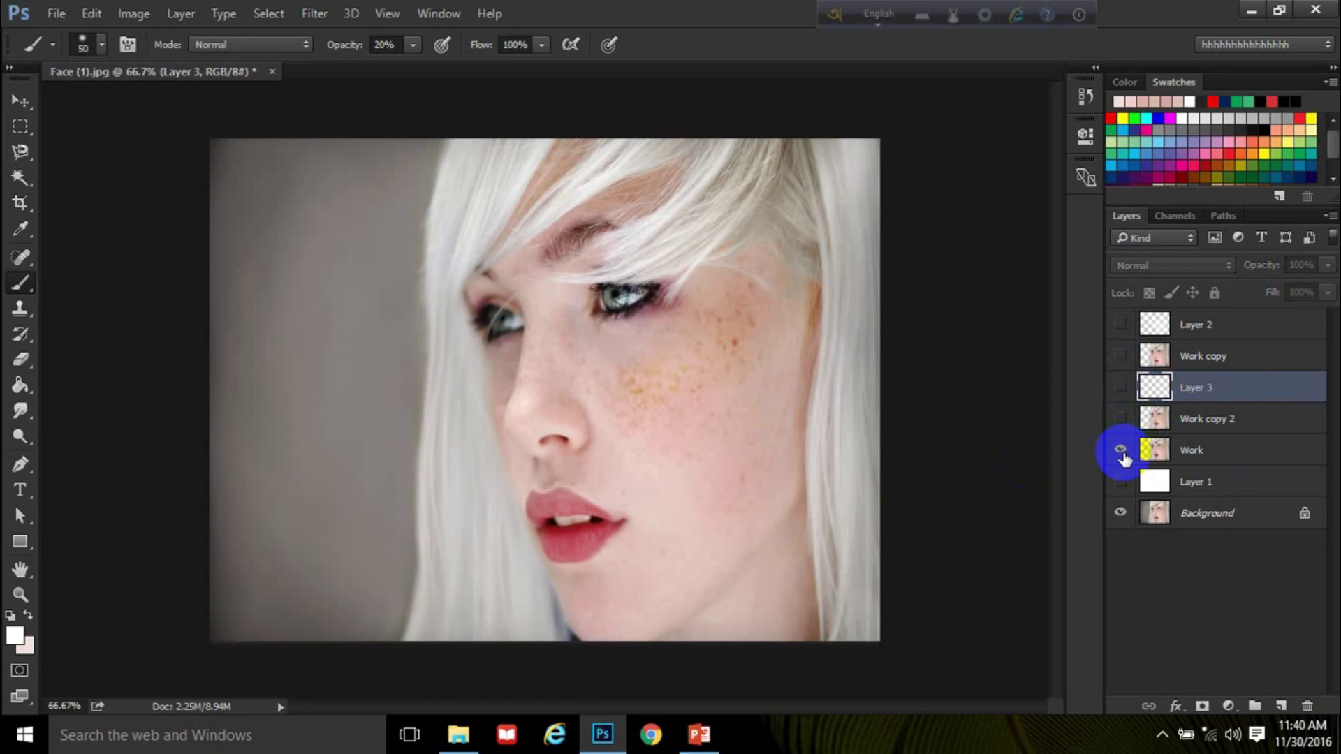
left_click(1121, 452)
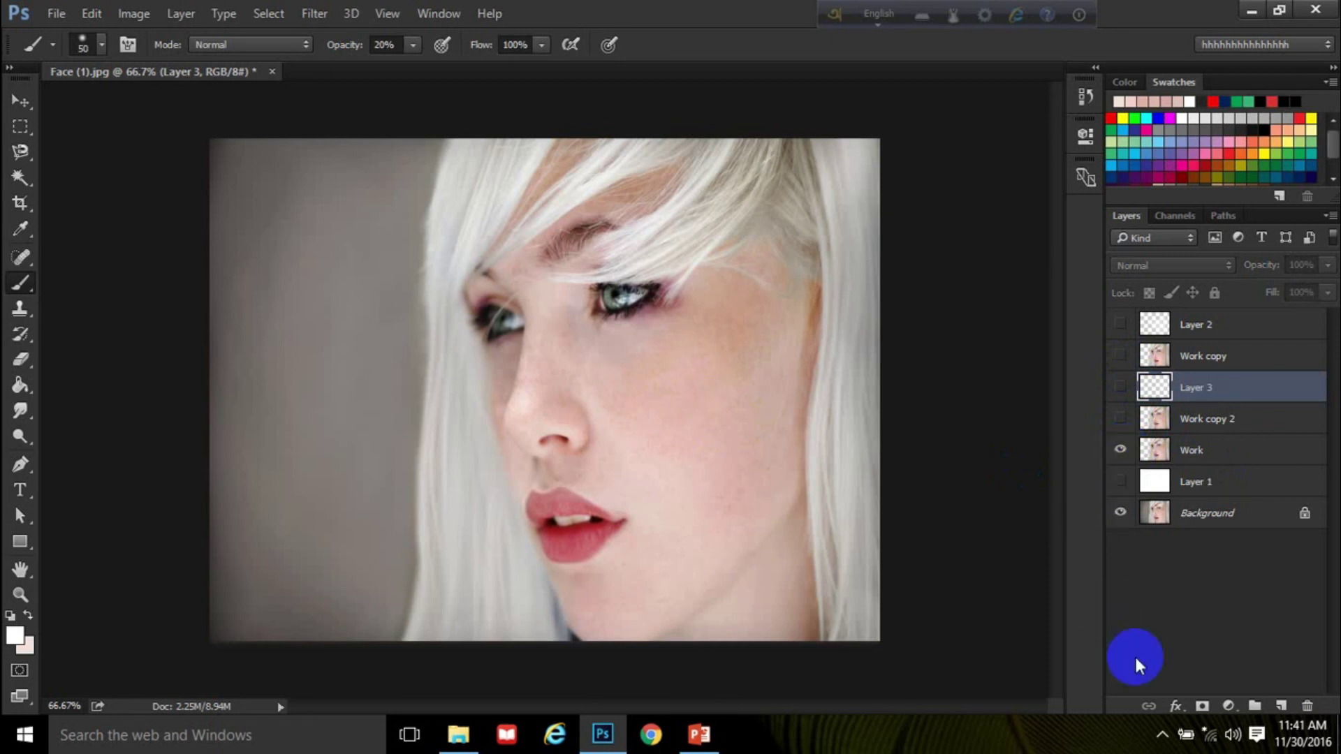
left_click(1162, 734)
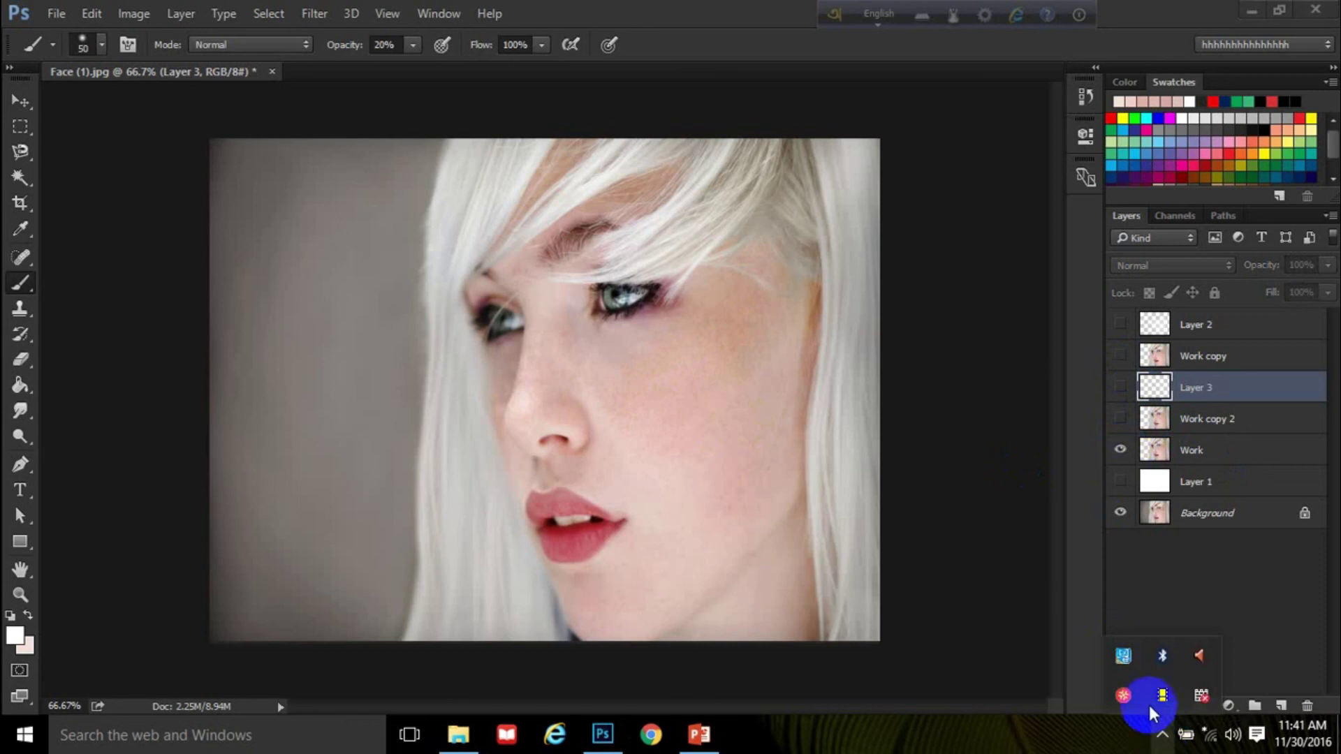